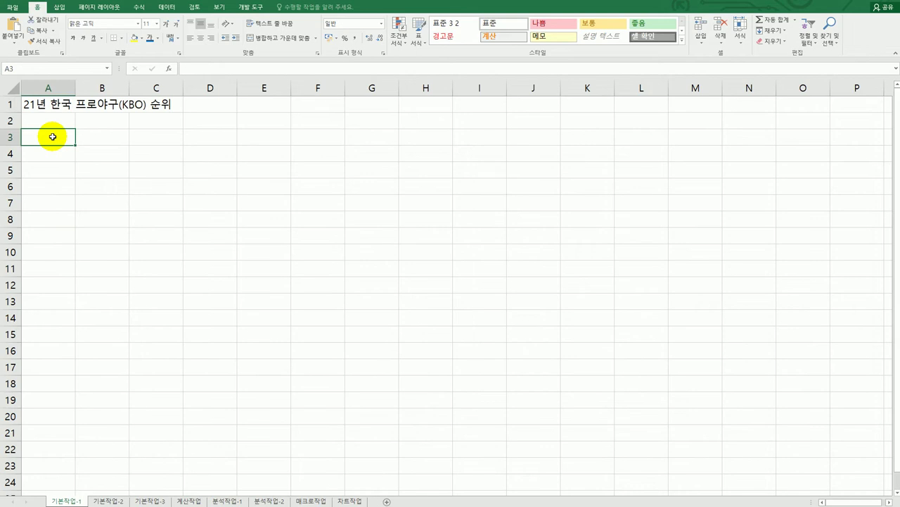
Merge and centre the title across cells A1:H1 on the 기본작업-2 sheet.
{"action": "left_click_drag", "start_coordinate": [52, 137], "coordinate": [261, 303]}
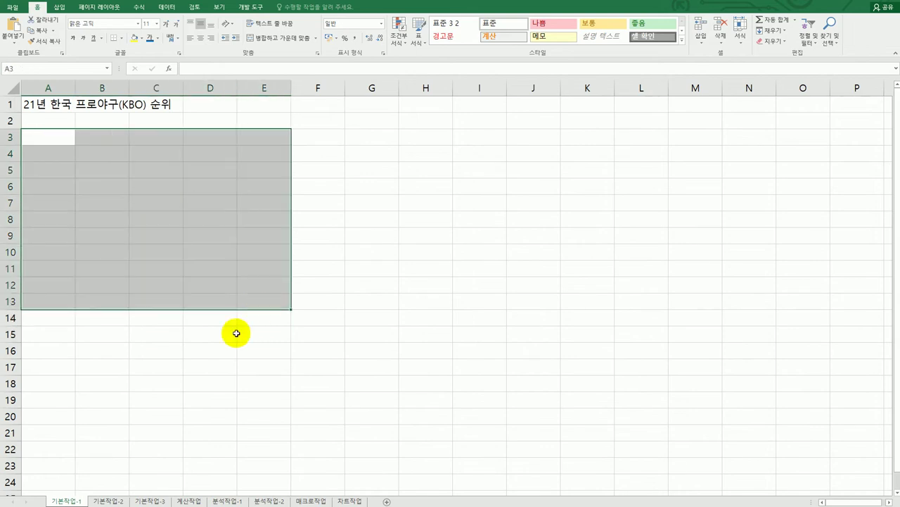
{"action": "left_click", "coordinate": [109, 500]}
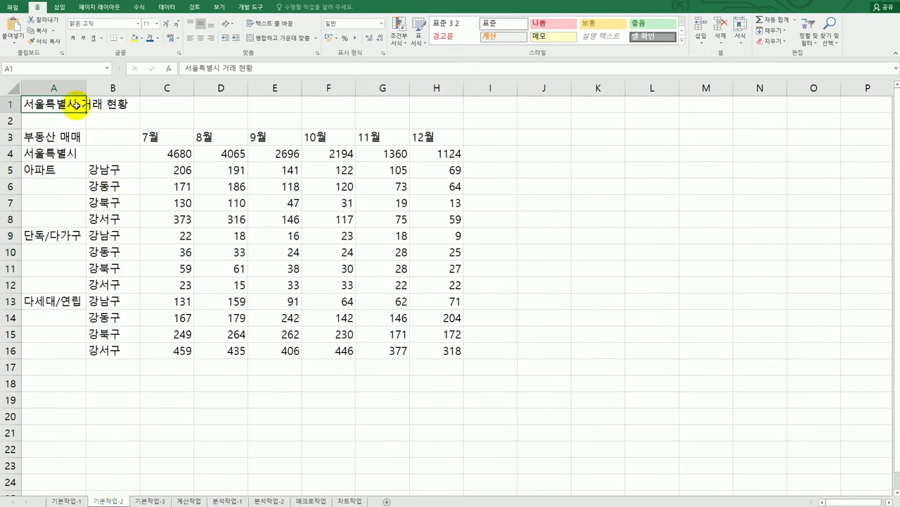
{"action": "left_click_drag", "start_coordinate": [73, 104], "coordinate": [425, 109]}
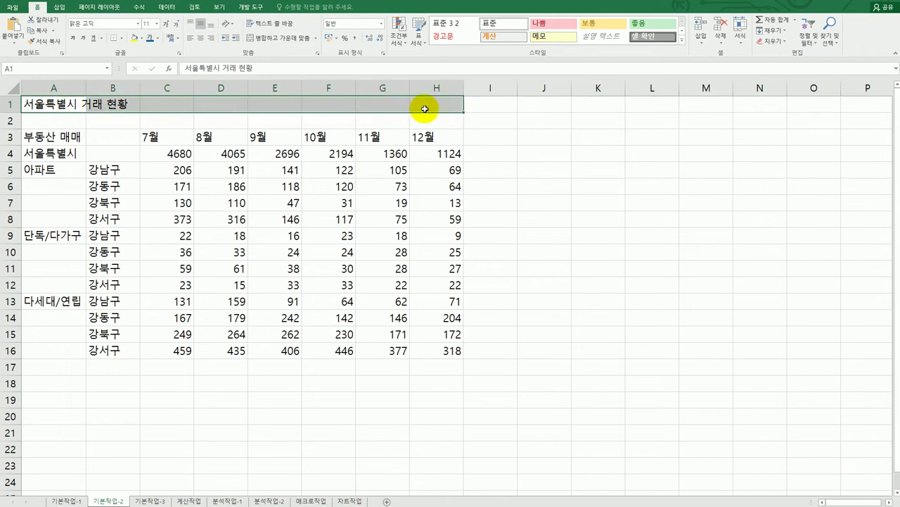
{"action": "left_click", "coordinate": [274, 45]}
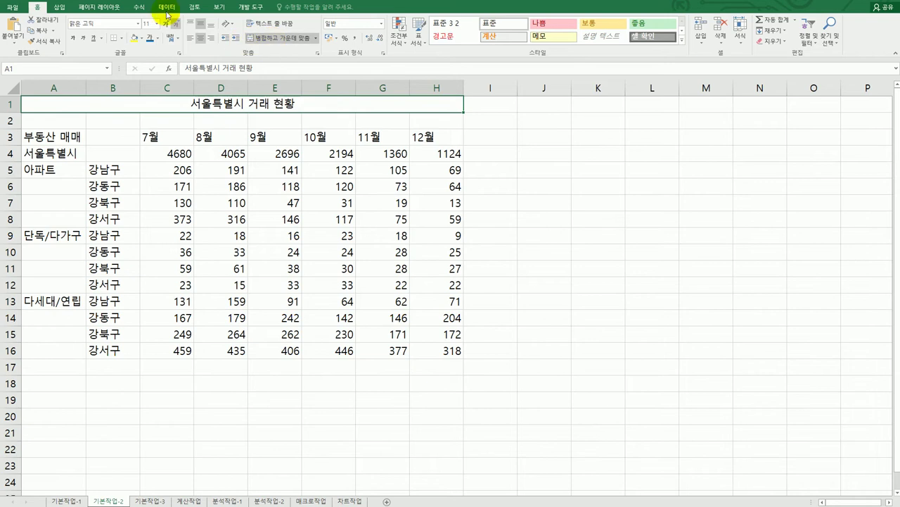
Set the font size of the merged title in row 1 to 15.
{"action": "left_click", "coordinate": [146, 23]}
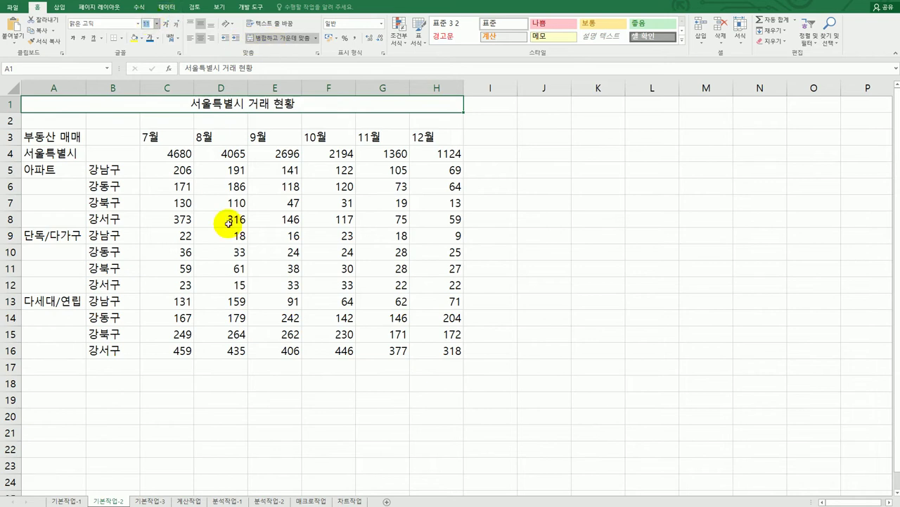
{"action": "type", "text": "15"}
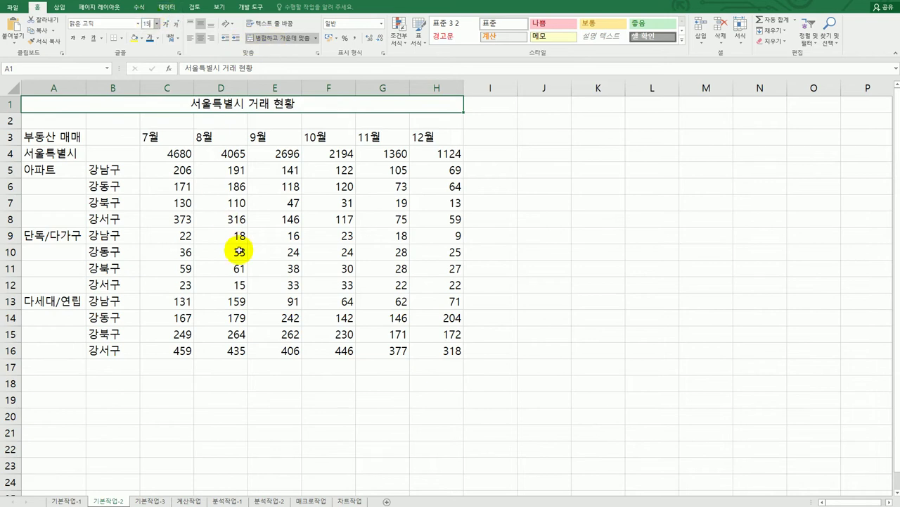
{"action": "key", "text": "Return"}
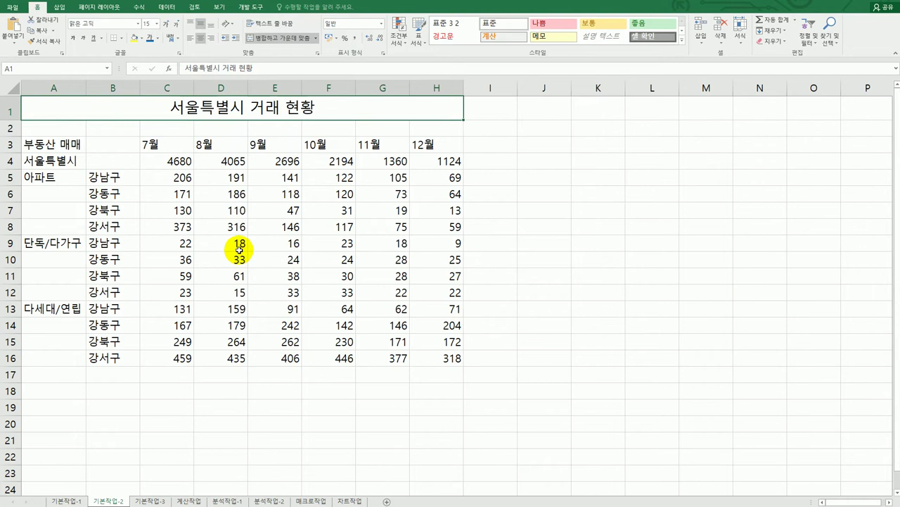
Colour the title text standard blue and give it a double underline.
{"action": "left_click", "coordinate": [157, 38]}
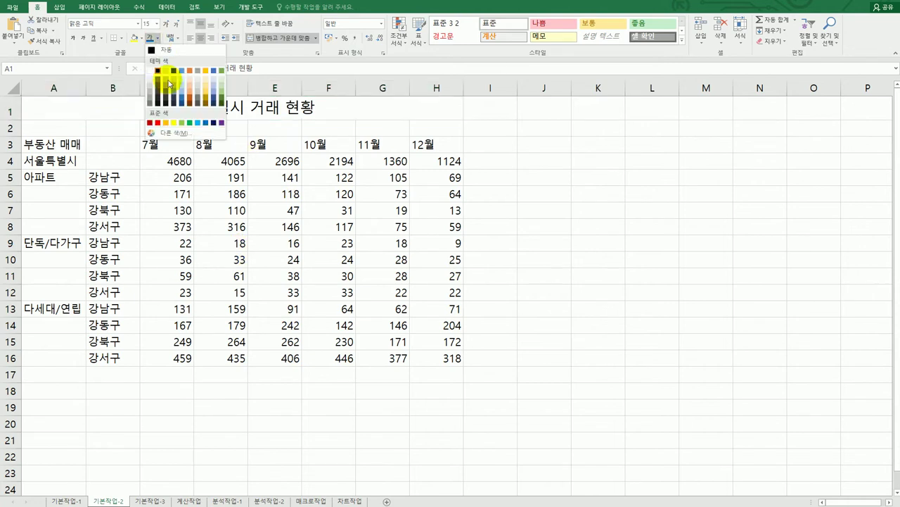
{"action": "left_click", "coordinate": [206, 124]}
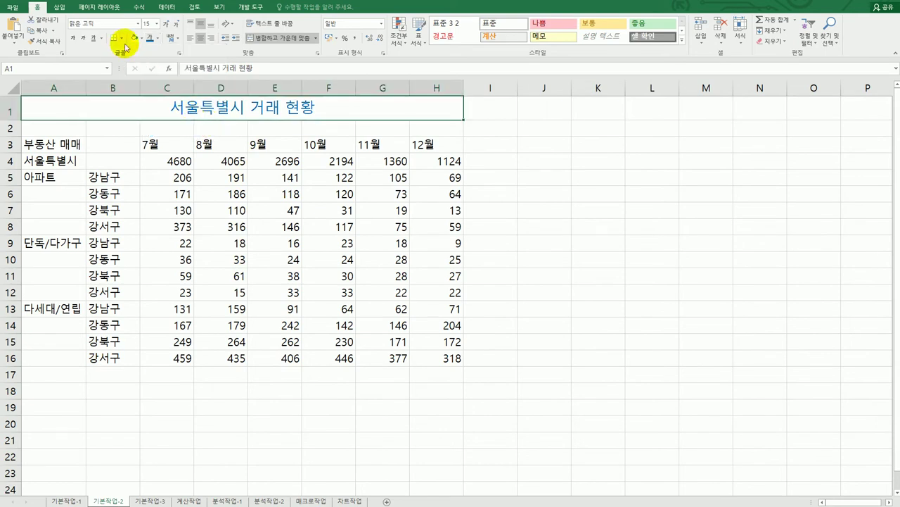
{"action": "left_click", "coordinate": [103, 40]}
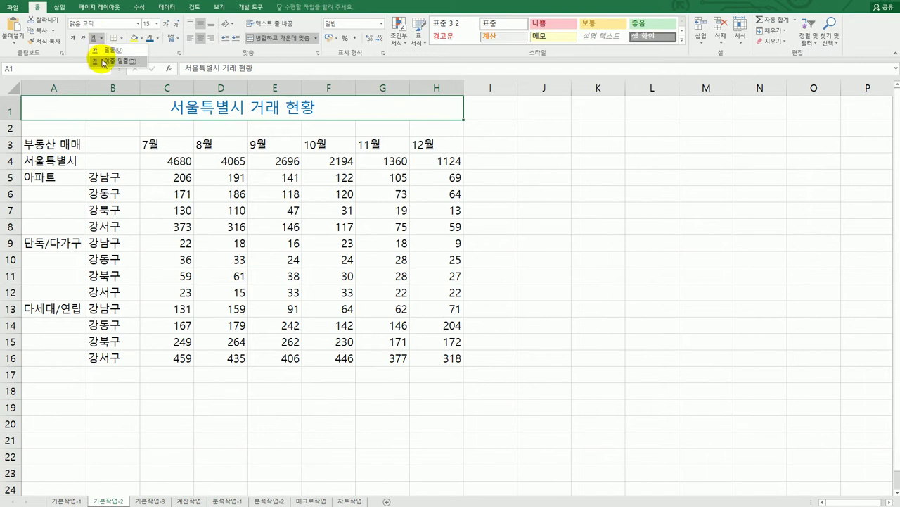
{"action": "left_click", "coordinate": [105, 62]}
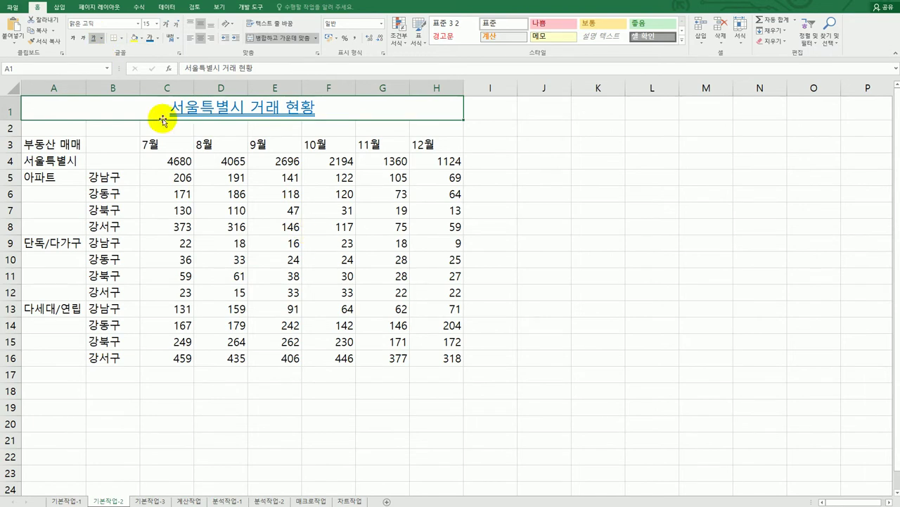
Set the height of row 1 to 25.
{"action": "left_click", "coordinate": [11, 110]}
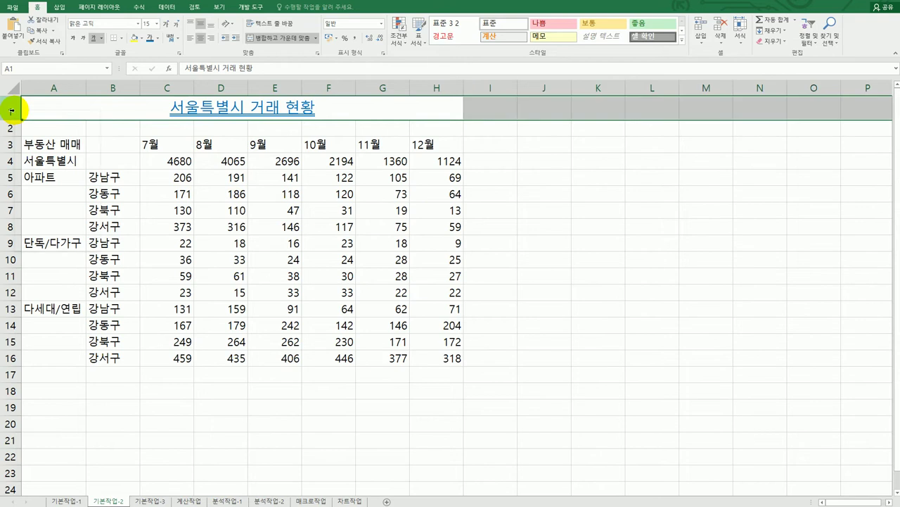
{"action": "right_click", "coordinate": [12, 110]}
{"action": "left_click", "coordinate": [73, 221]}
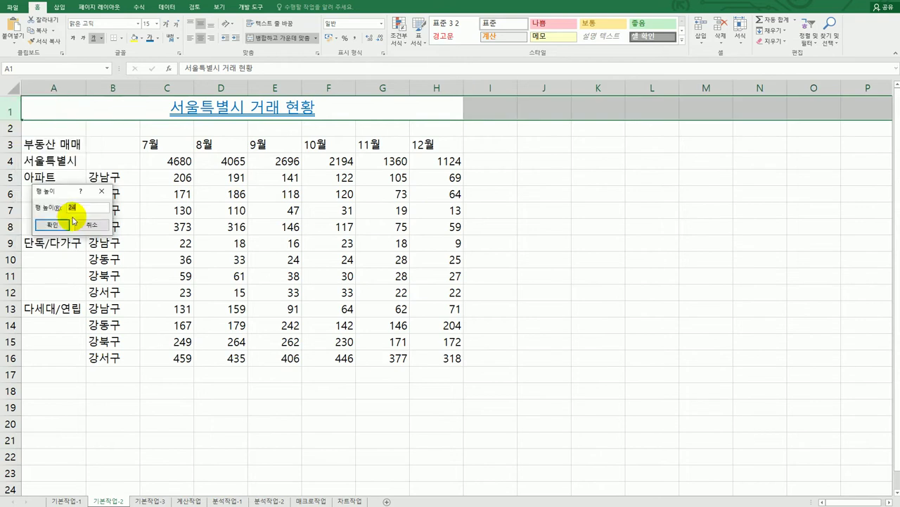
{"action": "type", "text": "26"}
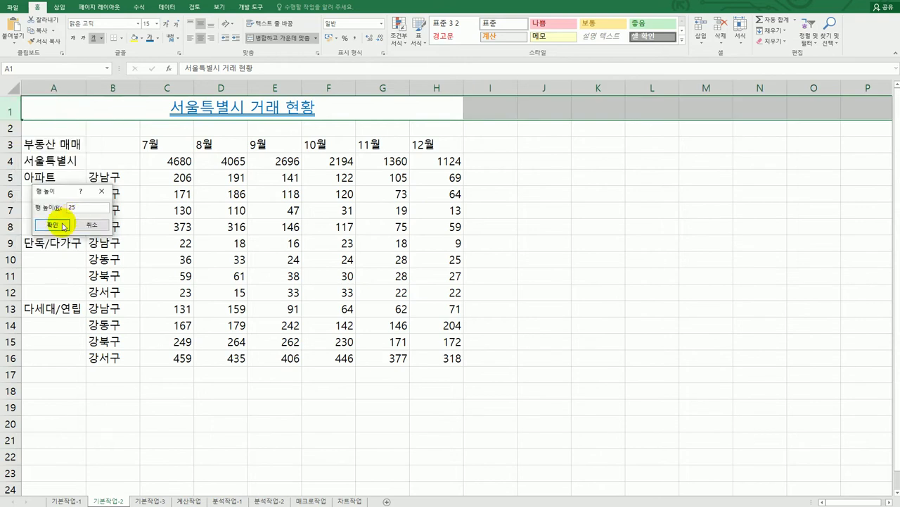
{"action": "left_click", "coordinate": [61, 224]}
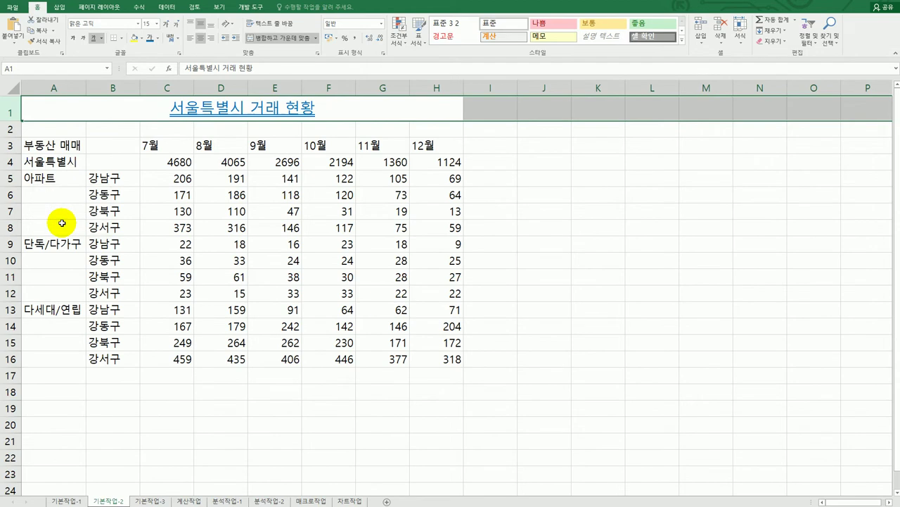
Merge and centre each of the ranges A3:B3, A4:B4, A5:A8, A9:A12 and A13:A16.
{"action": "left_click", "coordinate": [133, 157]}
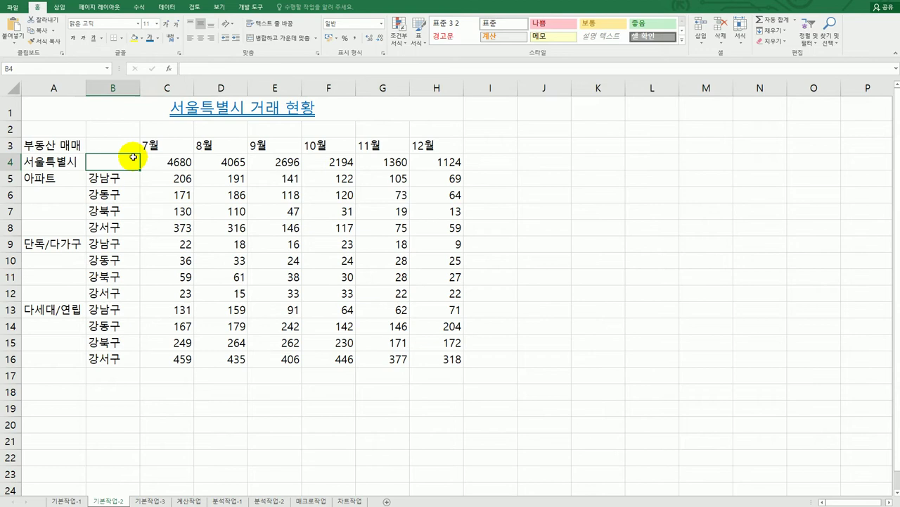
{"action": "left_click_drag", "start_coordinate": [72, 145], "coordinate": [102, 146]}
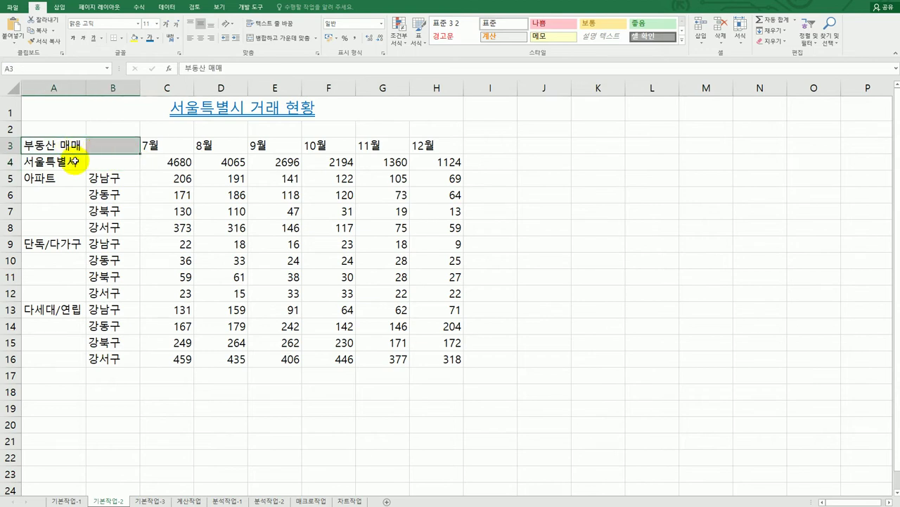
{"action": "left_click_drag", "start_coordinate": [73, 161], "coordinate": [100, 161]}
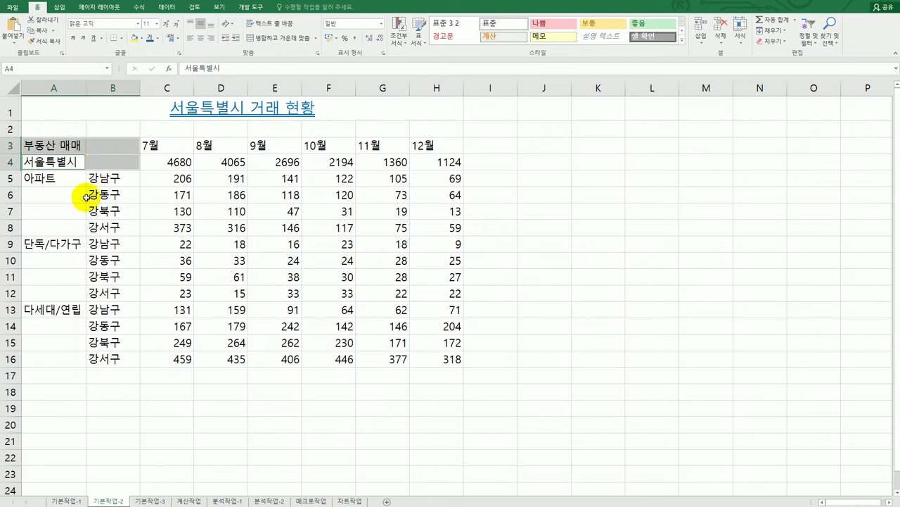
{"action": "left_click", "coordinate": [66, 181]}
{"action": "left_click_drag", "start_coordinate": [65, 205], "coordinate": [59, 356]}
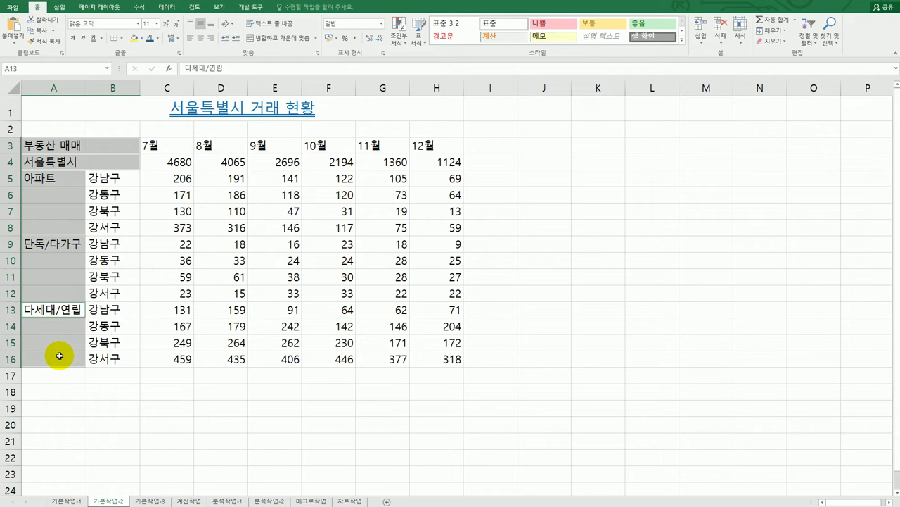
{"action": "left_click", "coordinate": [272, 40]}
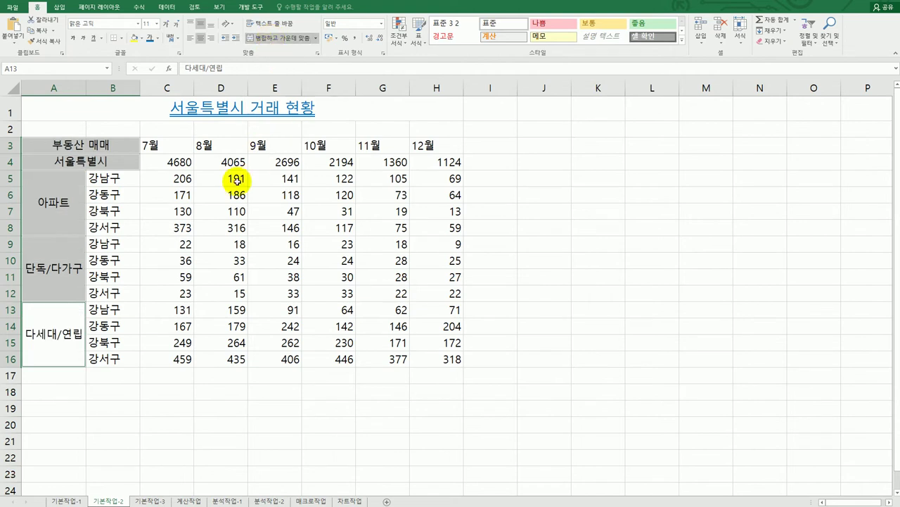
Centre the month headings in C3:H3 horizontally and fill those cells with standard yellow.
{"action": "left_click_drag", "start_coordinate": [176, 145], "coordinate": [426, 146]}
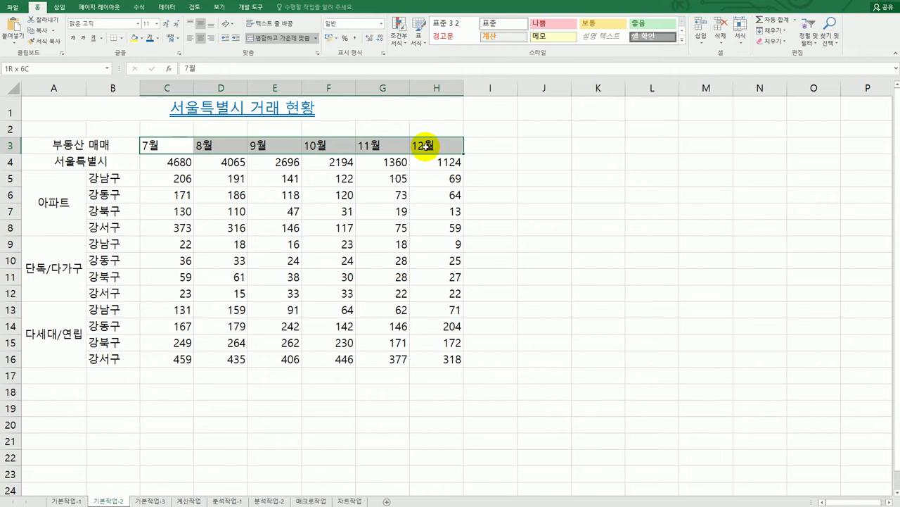
{"action": "left_click_drag", "start_coordinate": [426, 146], "coordinate": [426, 146]}
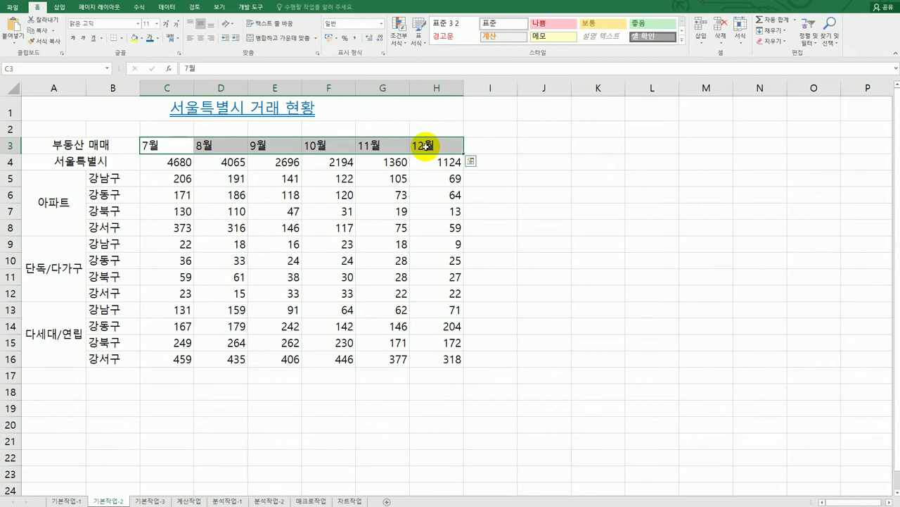
{"action": "left_click", "coordinate": [203, 41]}
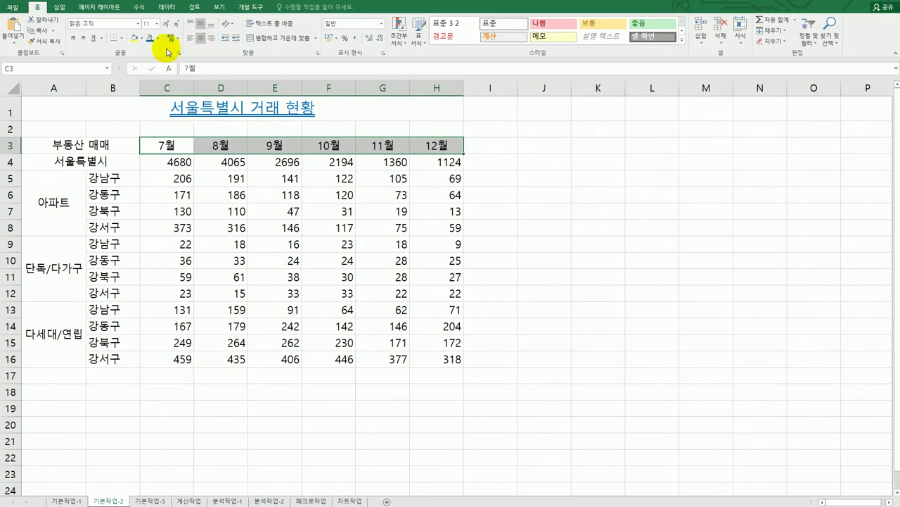
{"action": "left_click", "coordinate": [142, 40]}
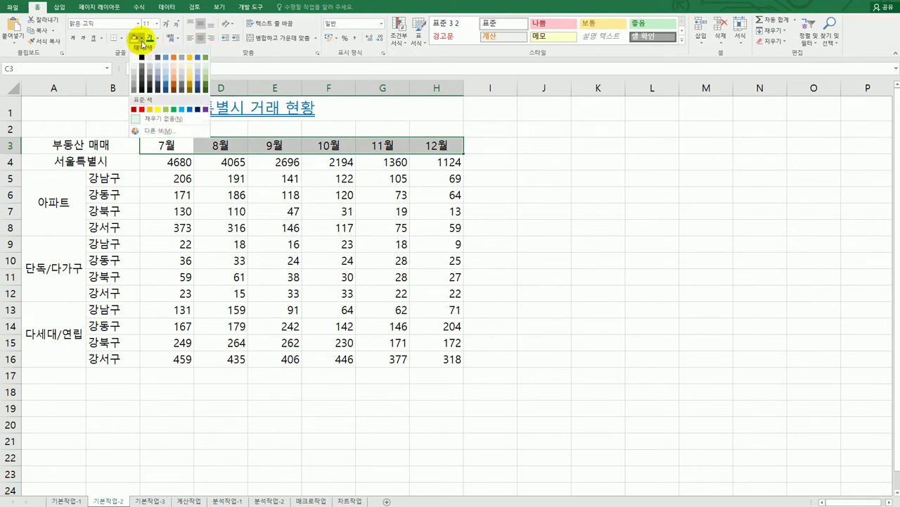
{"action": "left_click", "coordinate": [157, 109]}
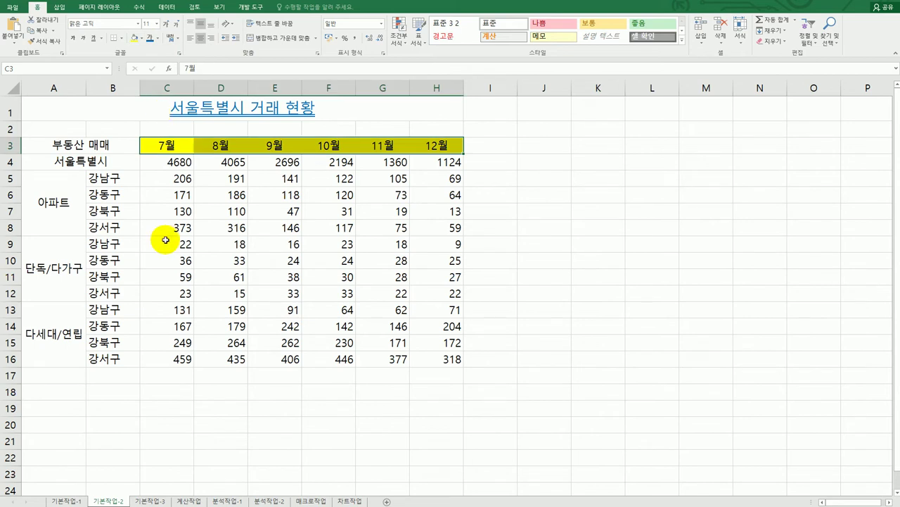
Define the name 아파트합계 for the range C4:H4.
{"action": "left_click_drag", "start_coordinate": [166, 160], "coordinate": [449, 161]}
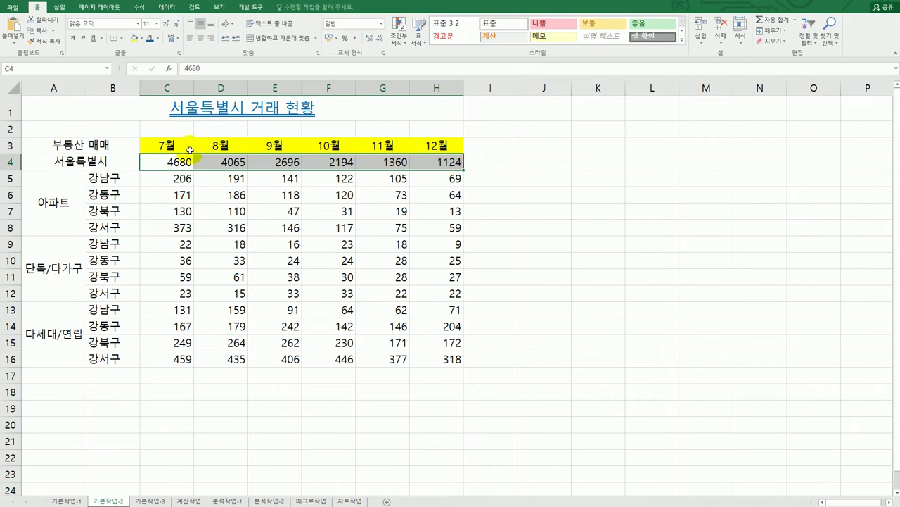
{"action": "left_click", "coordinate": [63, 71]}
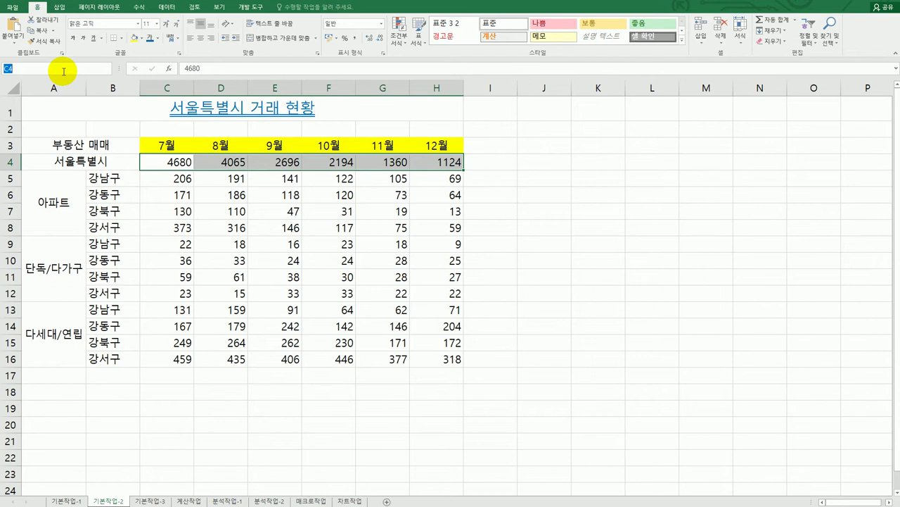
{"action": "key", "text": "BackSpace"}
{"action": "type", "text": "아파트합계"}
{"action": "key", "text": "Return"}
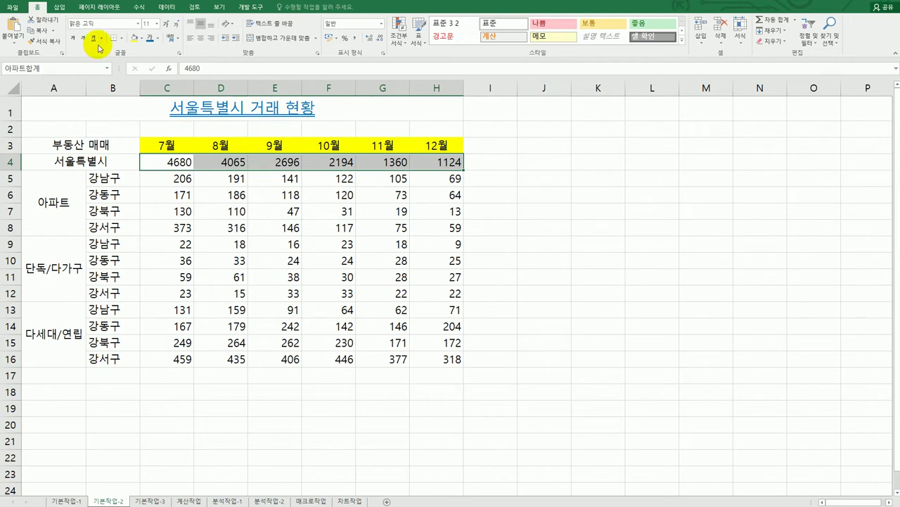
Check the 아파트합계 entry and its reference in the Name Manager, and close the manager.
{"action": "left_click", "coordinate": [139, 7]}
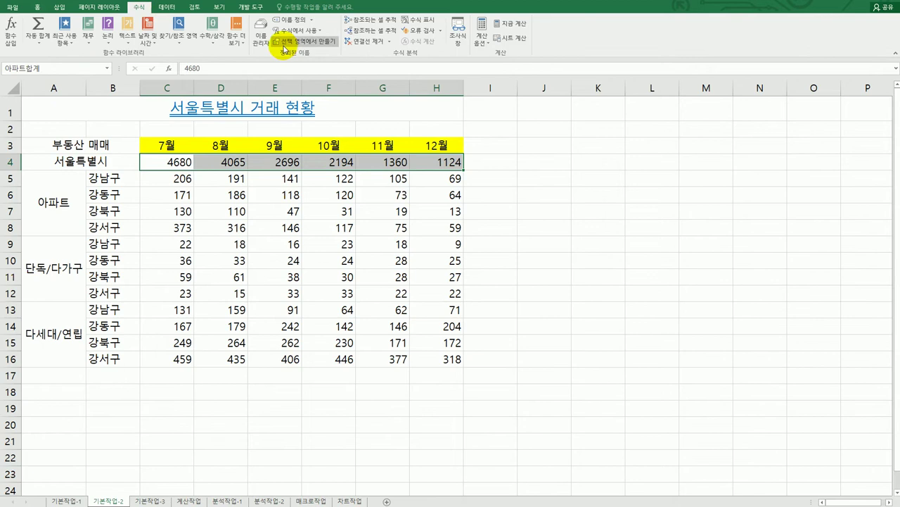
{"action": "left_click", "coordinate": [261, 34]}
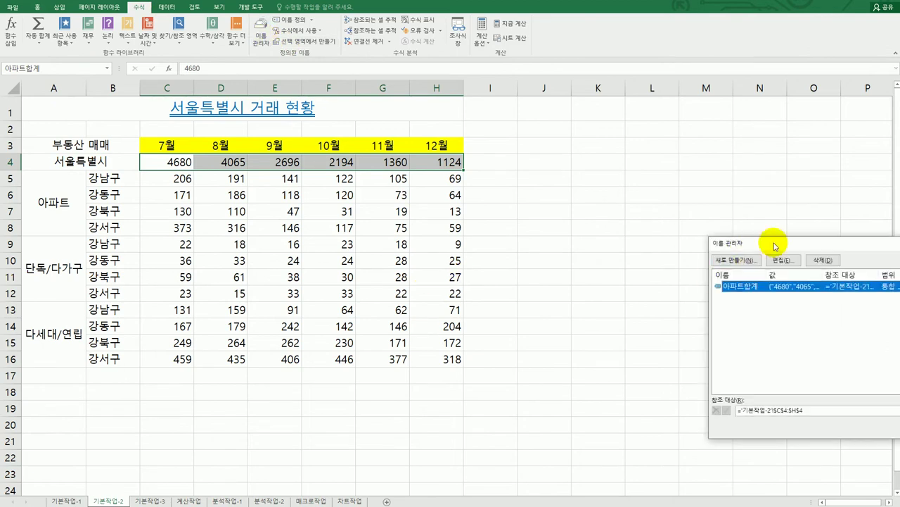
{"action": "left_click_drag", "start_coordinate": [774, 241], "coordinate": [424, 210]}
{"action": "left_click", "coordinate": [394, 255]}
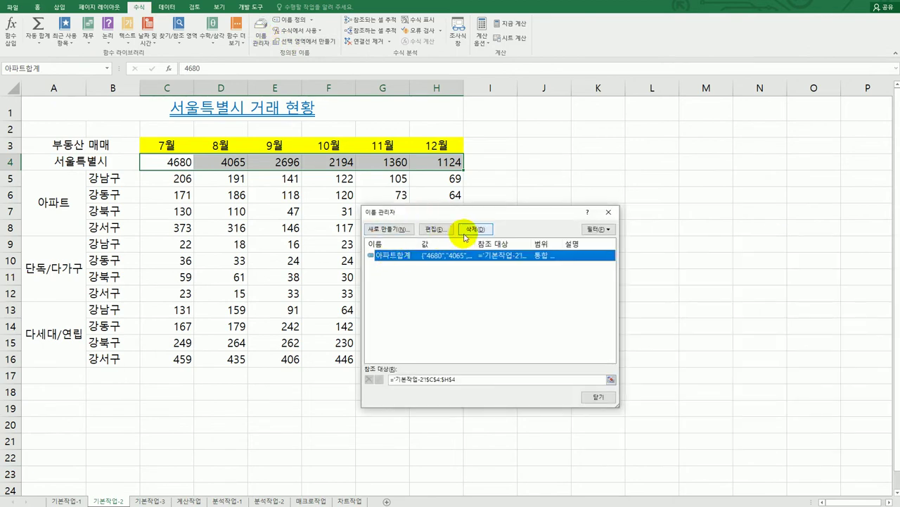
{"action": "left_click", "coordinate": [611, 214]}
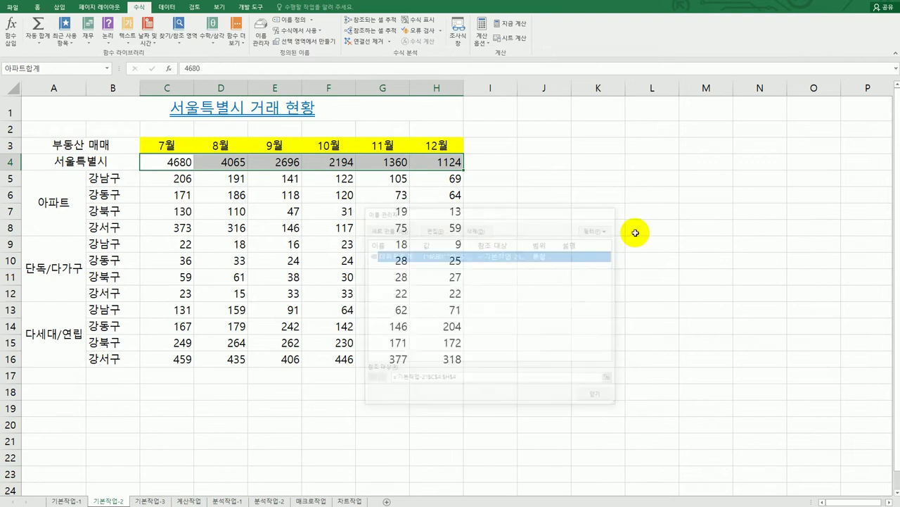
{"action": "left_click", "coordinate": [654, 247]}
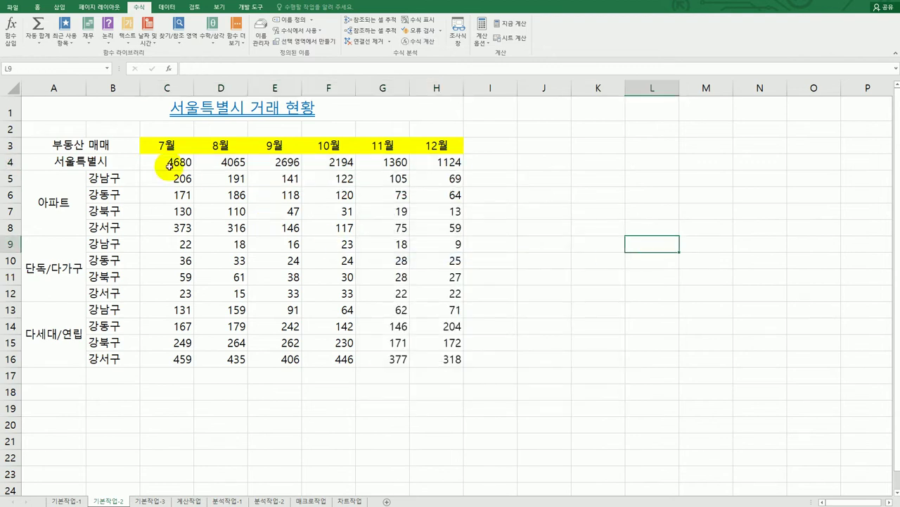
Apply the custom number format "*"#,##0"건" to the transaction counts in C4:H16.
{"action": "left_click_drag", "start_coordinate": [167, 162], "coordinate": [448, 353]}
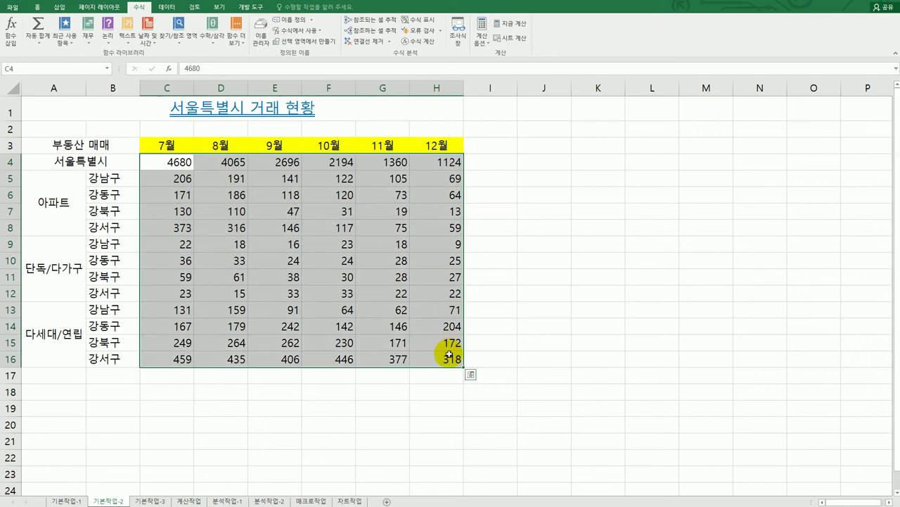
{"action": "right_click", "coordinate": [374, 179]}
{"action": "left_click", "coordinate": [431, 342]}
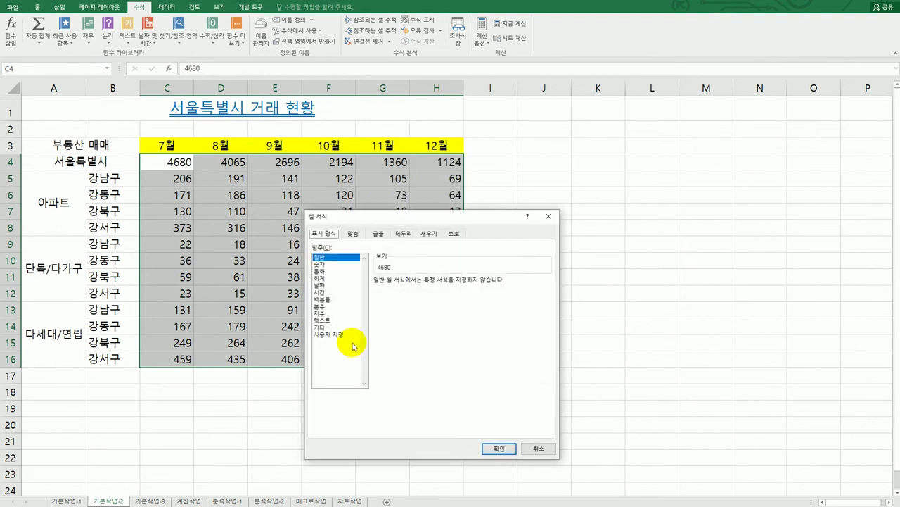
{"action": "left_click", "coordinate": [338, 335]}
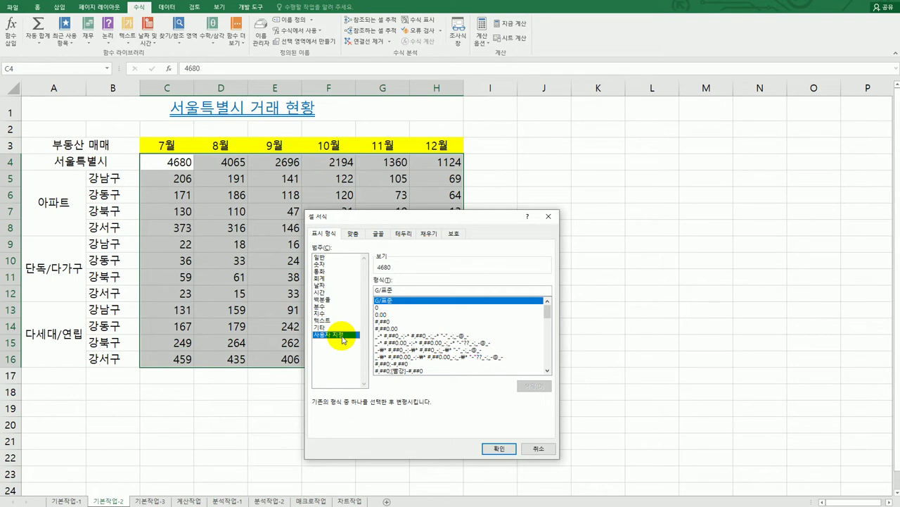
{"action": "left_click_drag", "start_coordinate": [407, 290], "coordinate": [361, 294]}
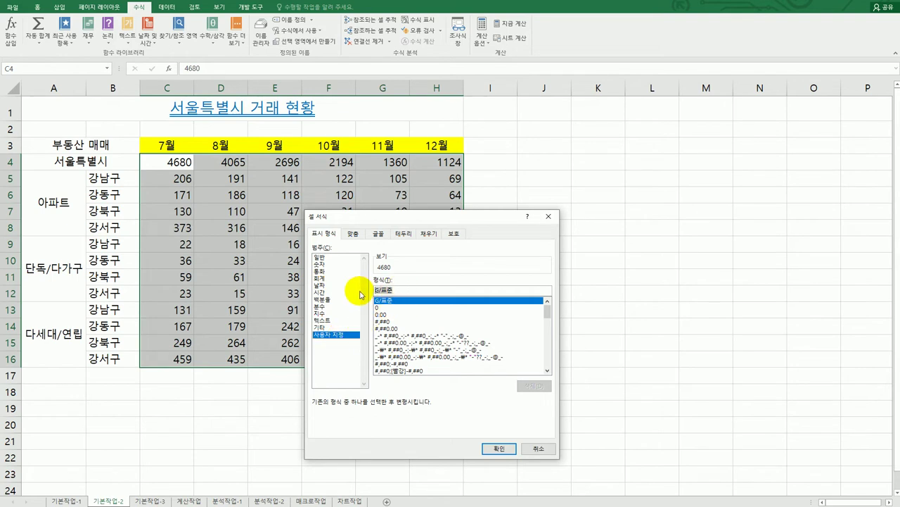
{"action": "type", "text": "*"}
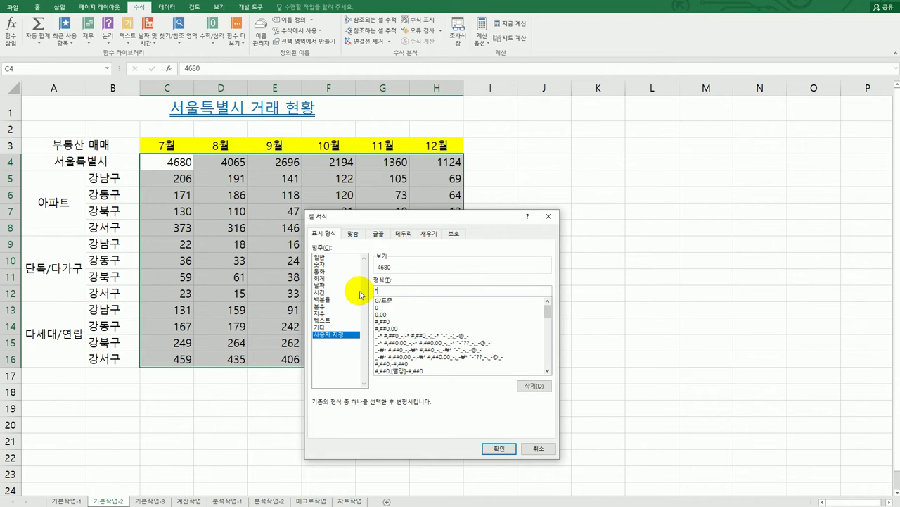
{"action": "type", "text": "*"}
{"action": "type", "text": ",##0\"건\""}
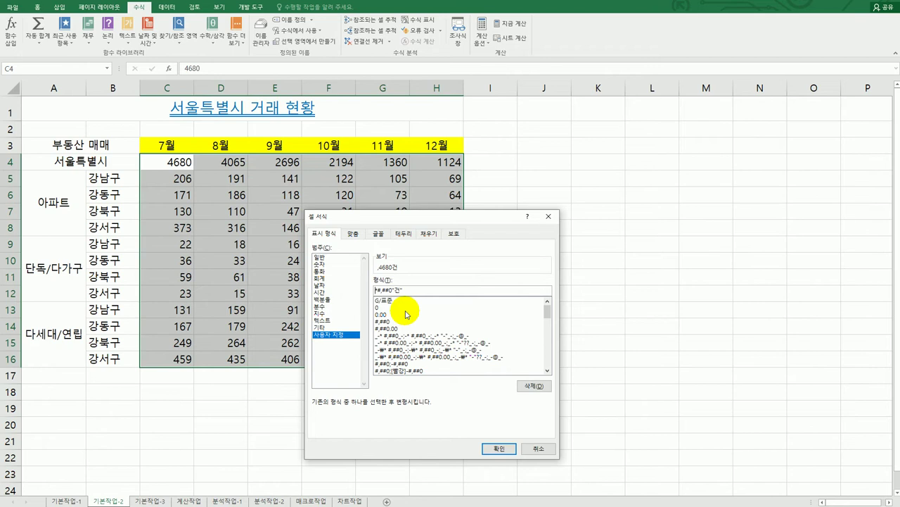
{"action": "key", "text": "Home"}
{"action": "type", "text": "\""}
{"action": "left_click_drag", "start_coordinate": [450, 221], "coordinate": [641, 160]}
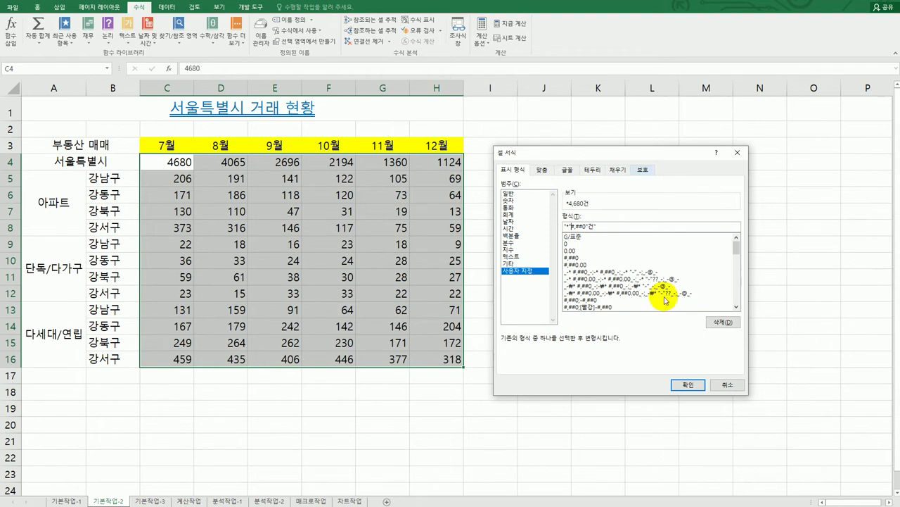
{"action": "left_click", "coordinate": [689, 385]}
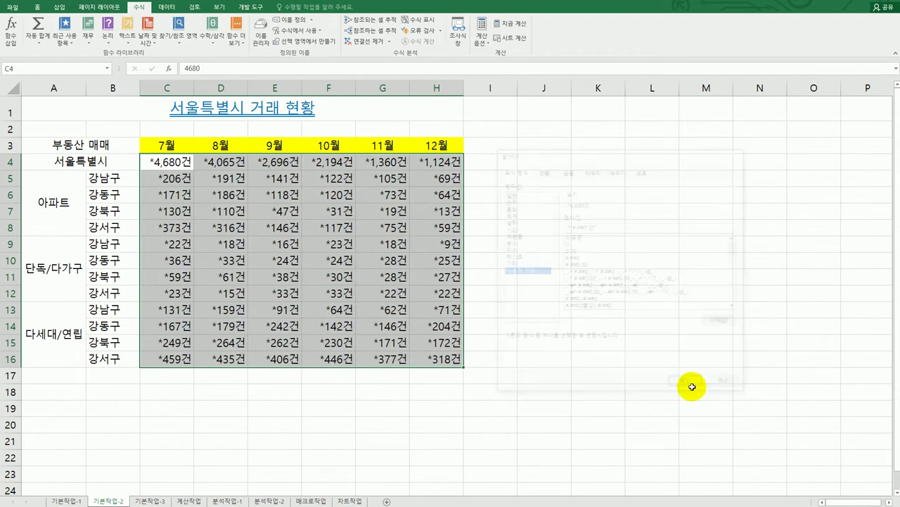
{"action": "left_click", "coordinate": [447, 358]}
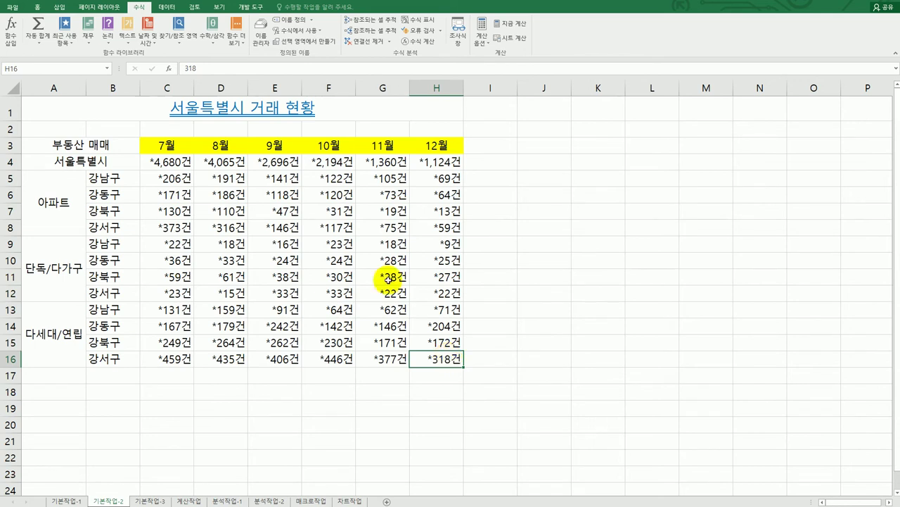
Add all borders and a thick outside border to the table range A3:H16.
{"action": "left_click_drag", "start_coordinate": [68, 145], "coordinate": [426, 333]}
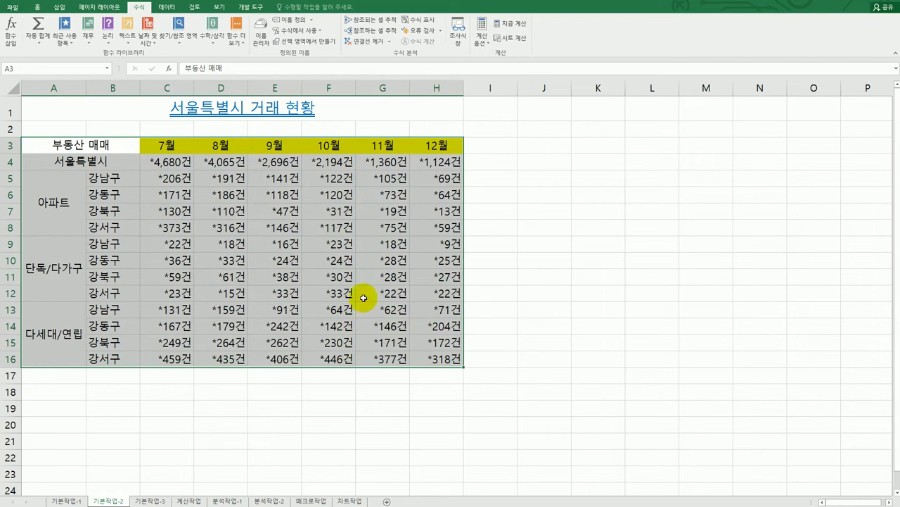
{"action": "left_click", "coordinate": [38, 8]}
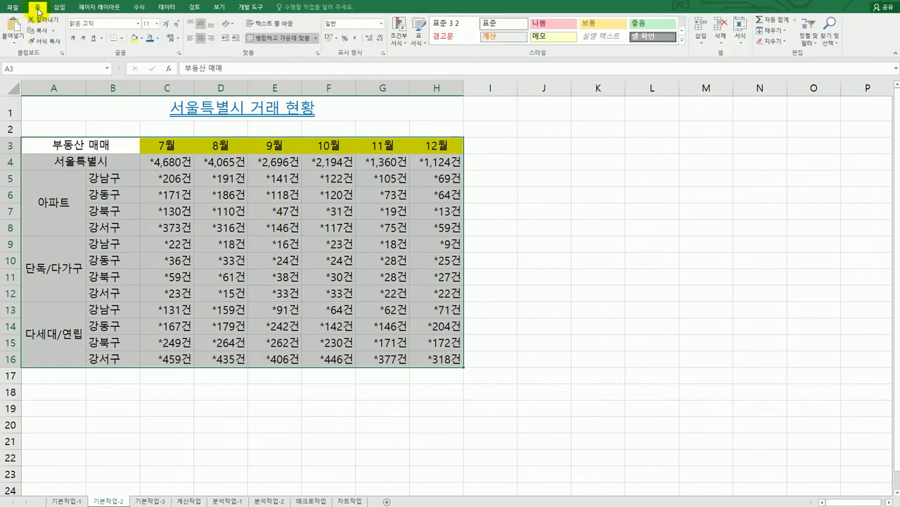
{"action": "left_click", "coordinate": [123, 42]}
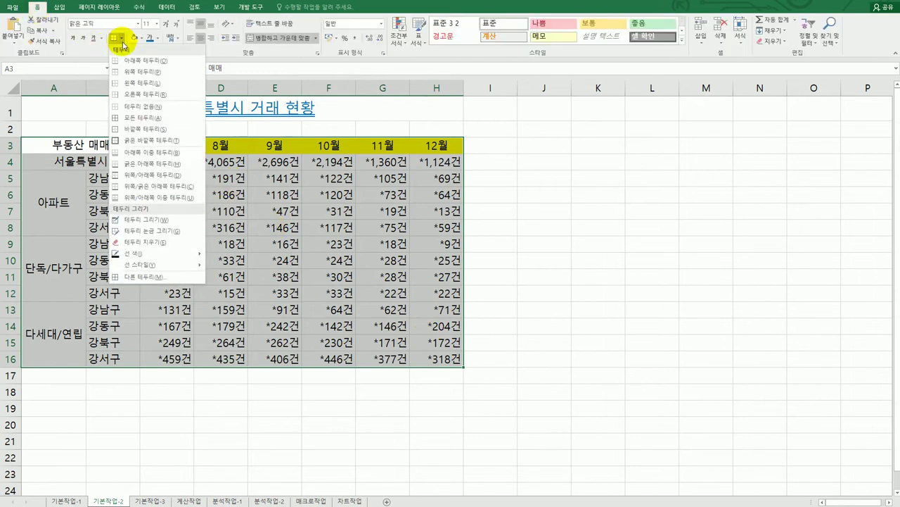
{"action": "left_click", "coordinate": [126, 115]}
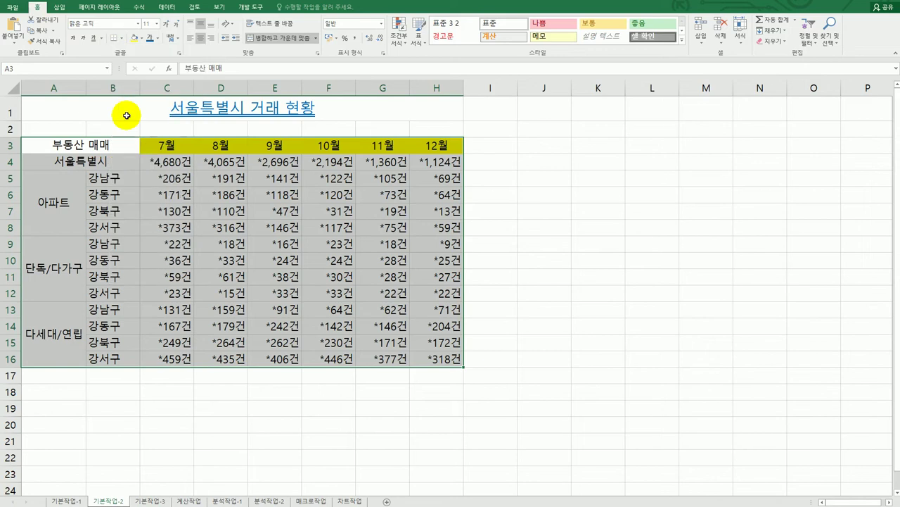
{"action": "left_click", "coordinate": [123, 39]}
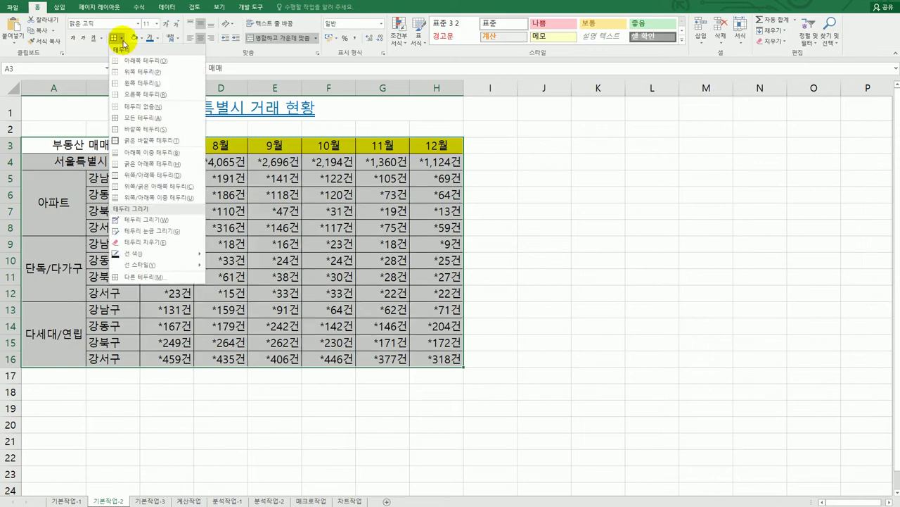
{"action": "left_click", "coordinate": [134, 140]}
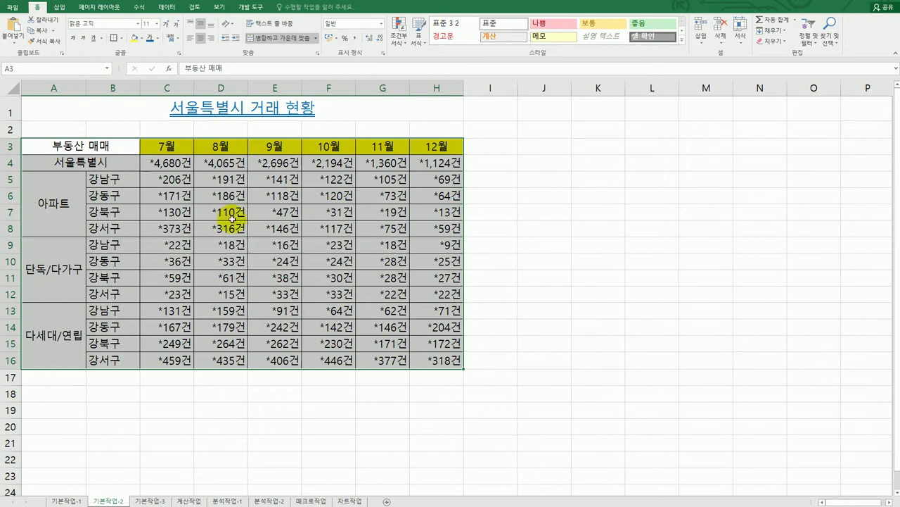
{"action": "left_click", "coordinate": [540, 326]}
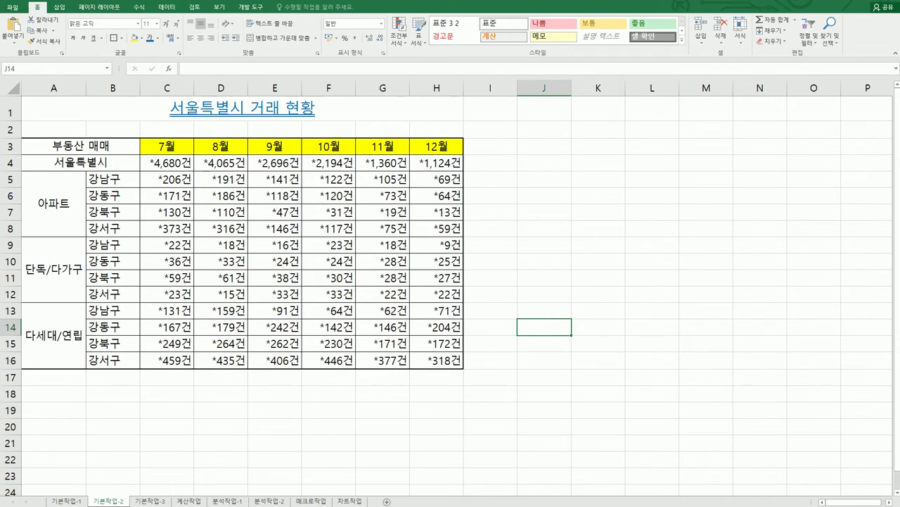
On the 기본작업-3 sheet, create a new conditional formatting rule for A4:E15 that uses a formula to determine the cells.
{"action": "left_click", "coordinate": [138, 501]}
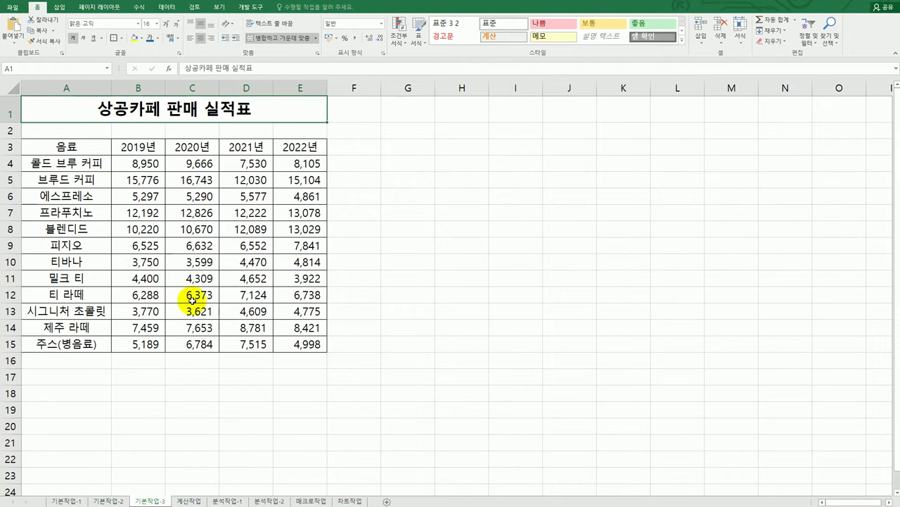
{"action": "left_click_drag", "start_coordinate": [92, 149], "coordinate": [321, 148]}
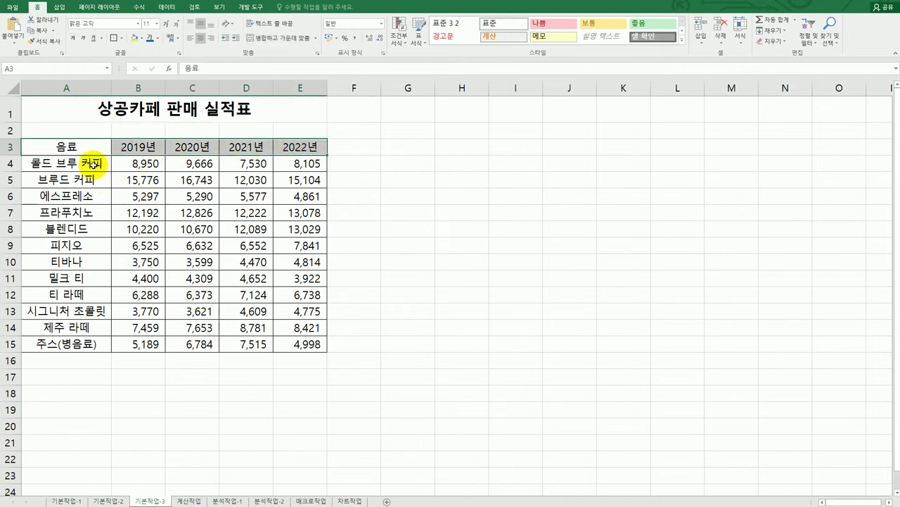
{"action": "left_click_drag", "start_coordinate": [93, 164], "coordinate": [289, 342]}
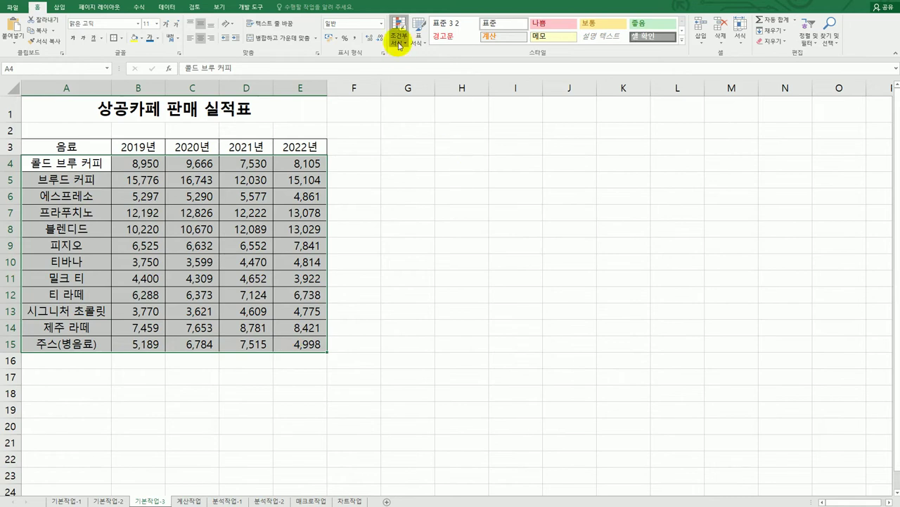
{"action": "left_click", "coordinate": [398, 40]}
{"action": "key", "text": "Escape"}
{"action": "key", "text": "Escape"}
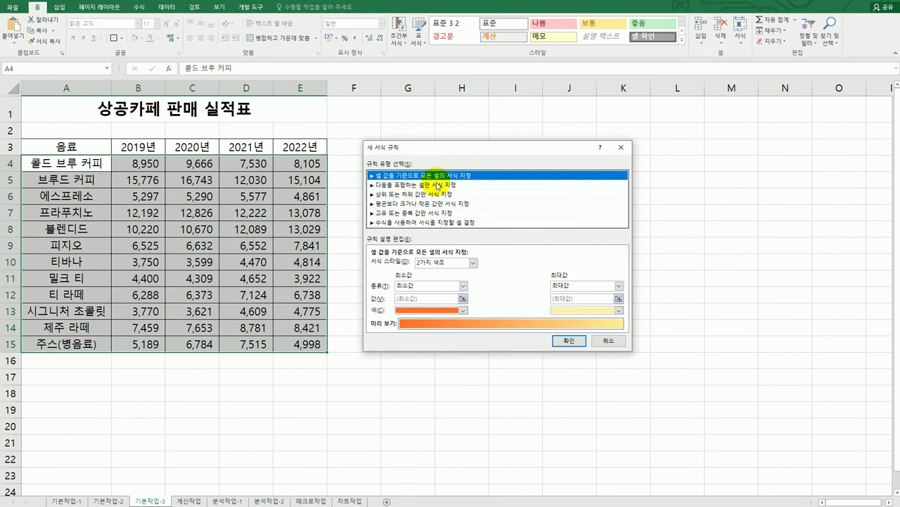
{"action": "left_click", "coordinate": [426, 222]}
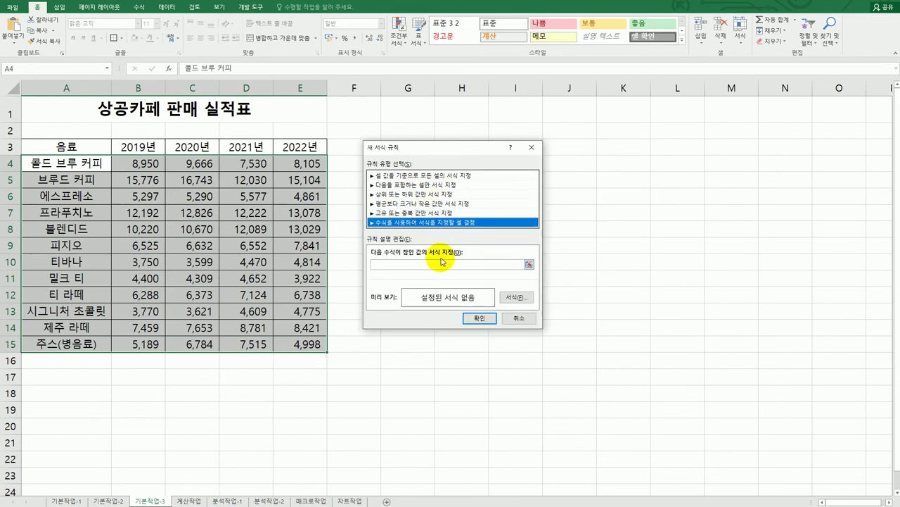
Enter =$B4>$E4 as the conditional formatting rule's formula.
{"action": "left_click", "coordinate": [442, 264]}
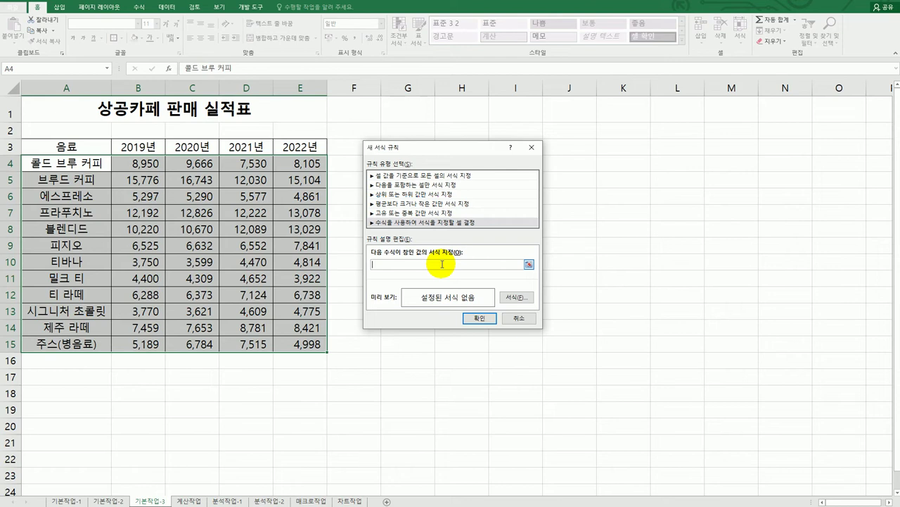
{"action": "type", "text": "="}
{"action": "left_click", "coordinate": [127, 161]}
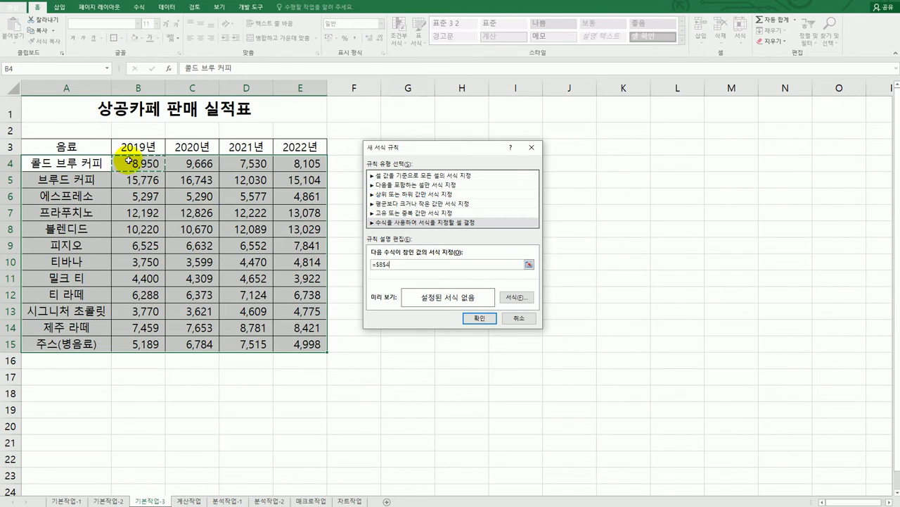
{"action": "key", "text": "F4"}
{"action": "key", "text": "F4"}
{"action": "type", "text": ">"}
{"action": "left_click", "coordinate": [299, 164]}
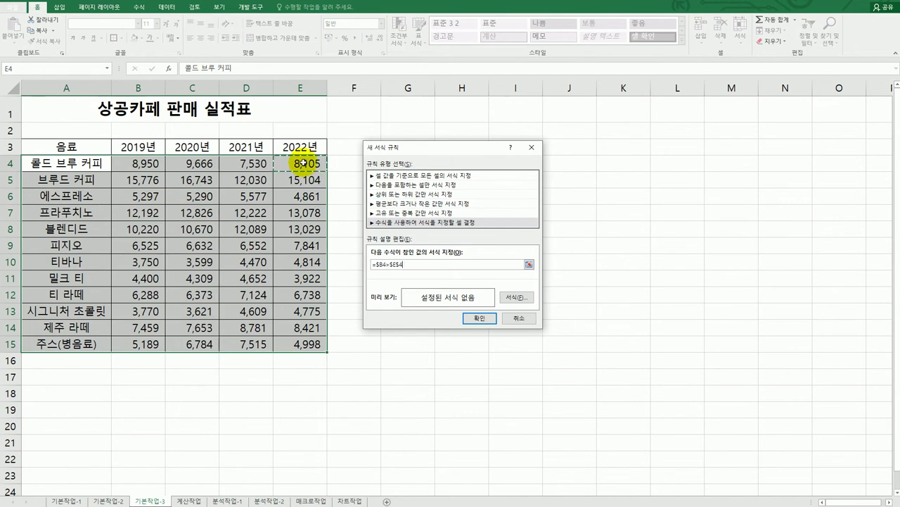
{"action": "key", "text": "F4"}
{"action": "key", "text": "F4"}
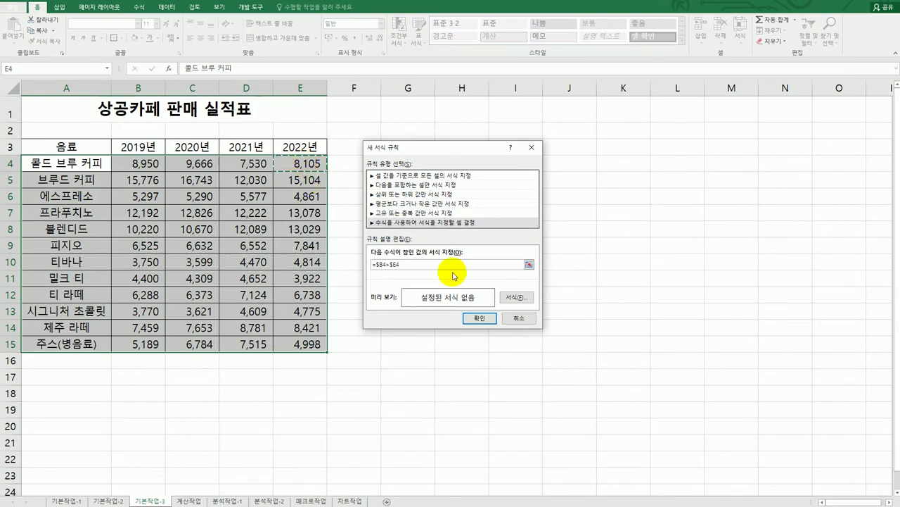
Give the rule a bold font in standard green and apply it to the selected beverage rows.
{"action": "left_click", "coordinate": [515, 297]}
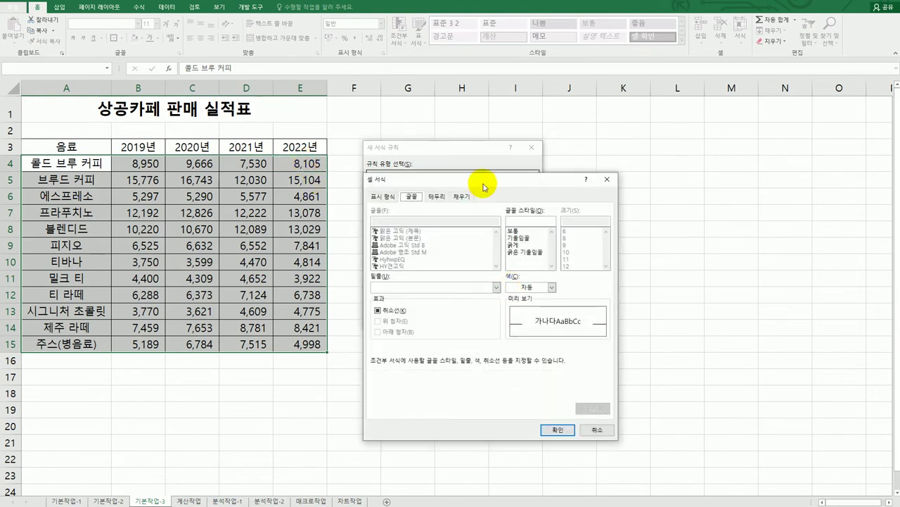
{"action": "left_click_drag", "start_coordinate": [480, 183], "coordinate": [546, 179]}
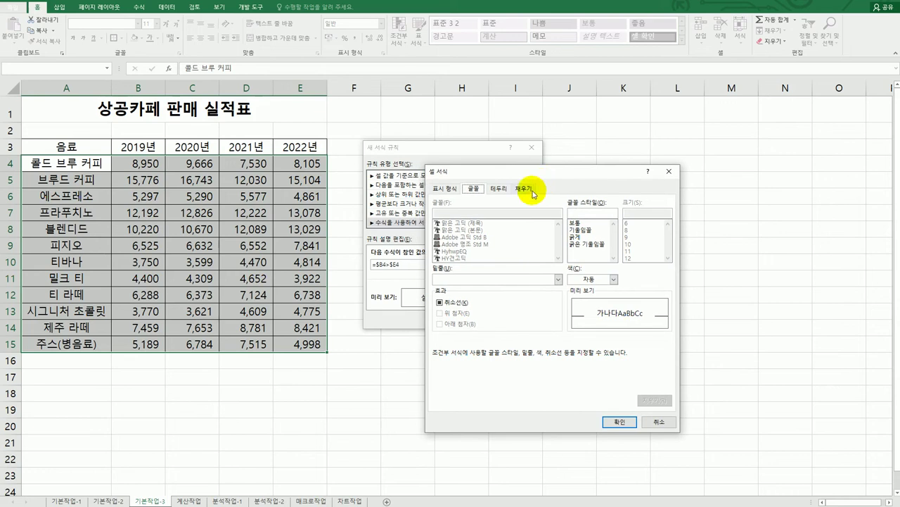
{"action": "left_click", "coordinate": [614, 280]}
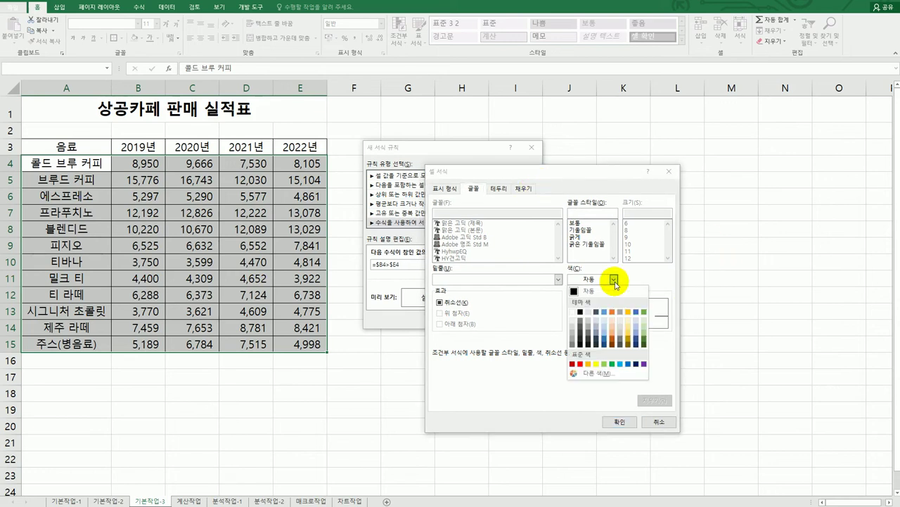
{"action": "left_click", "coordinate": [612, 364]}
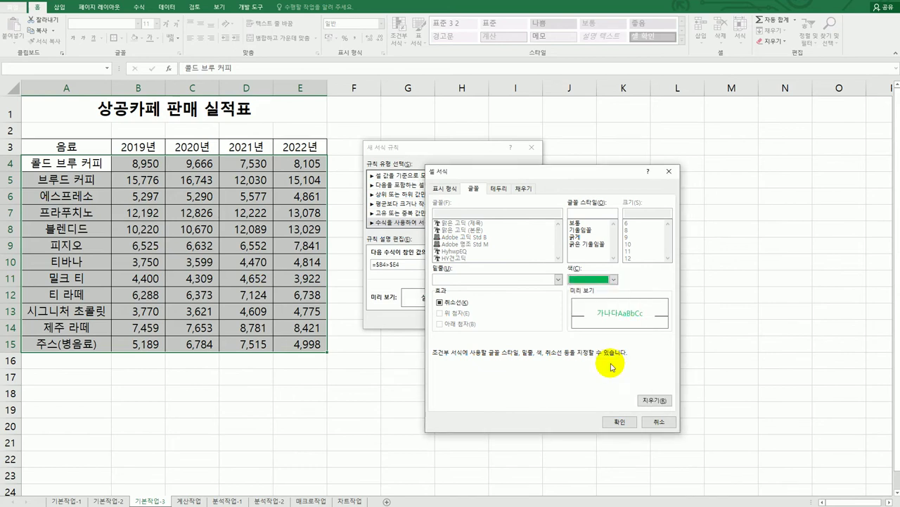
{"action": "left_click", "coordinate": [576, 239]}
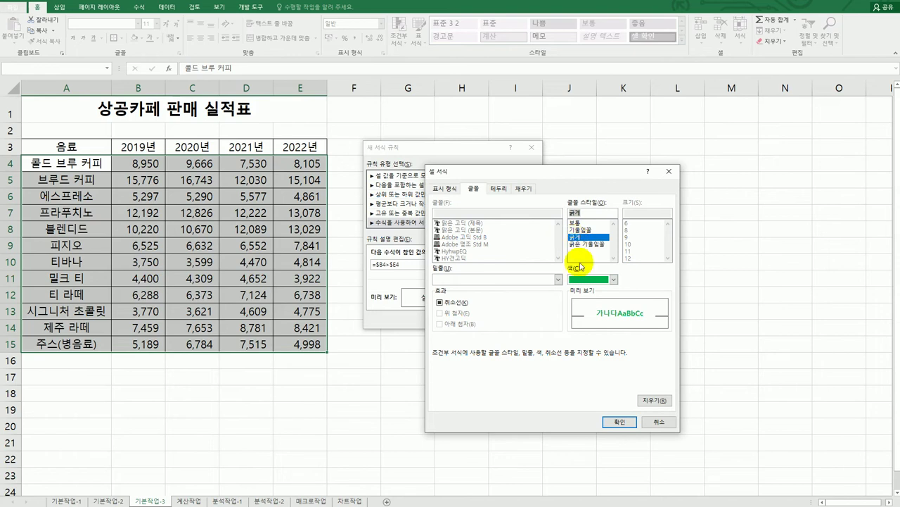
{"action": "left_click", "coordinate": [619, 422]}
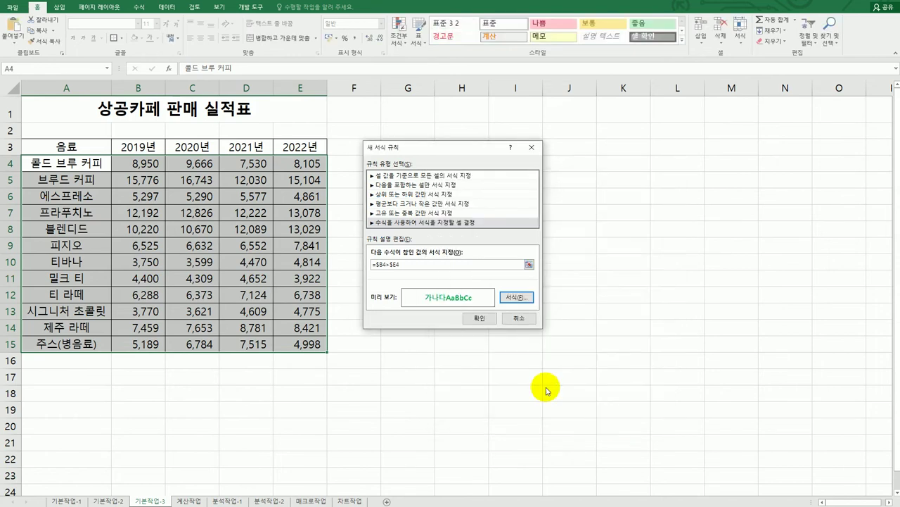
{"action": "left_click", "coordinate": [482, 318]}
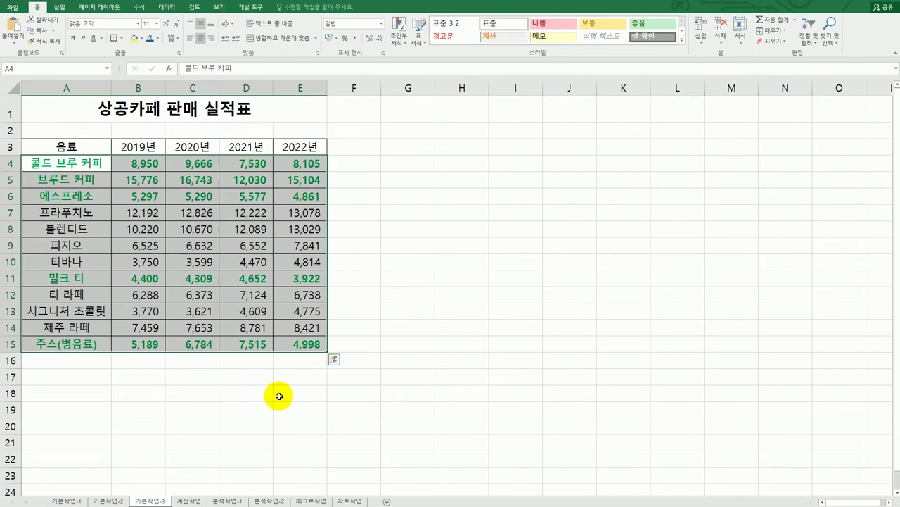
On the 계산작업 sheet, start a RANK.EQ formula in D3 and open its function arguments.
{"action": "left_click", "coordinate": [199, 500]}
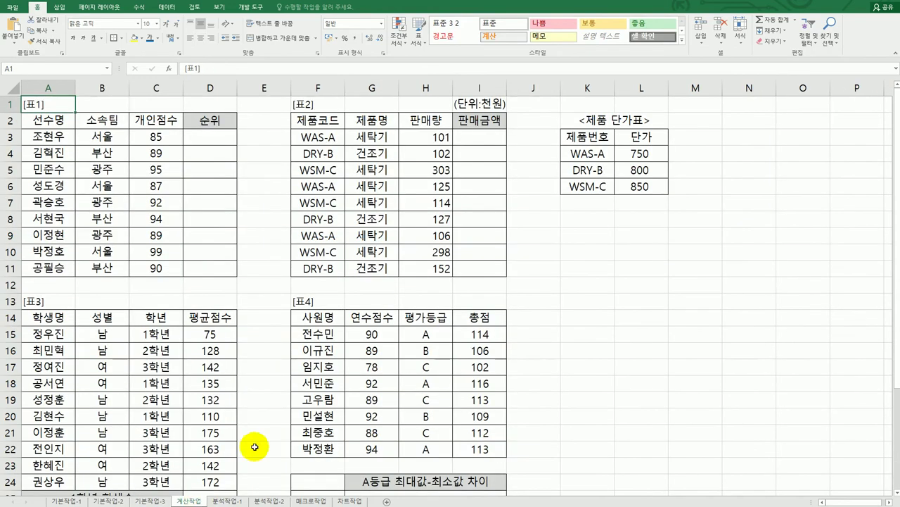
{"action": "left_click", "coordinate": [217, 140]}
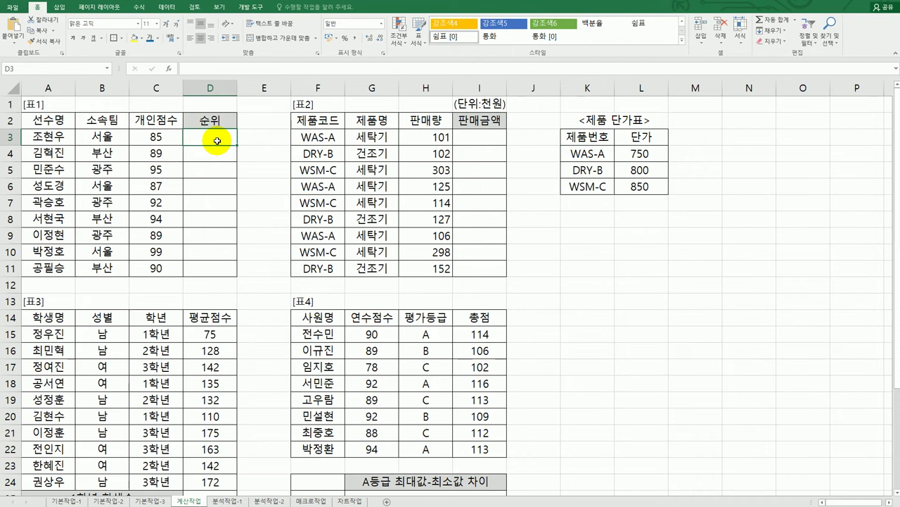
{"action": "type", "text": "="}
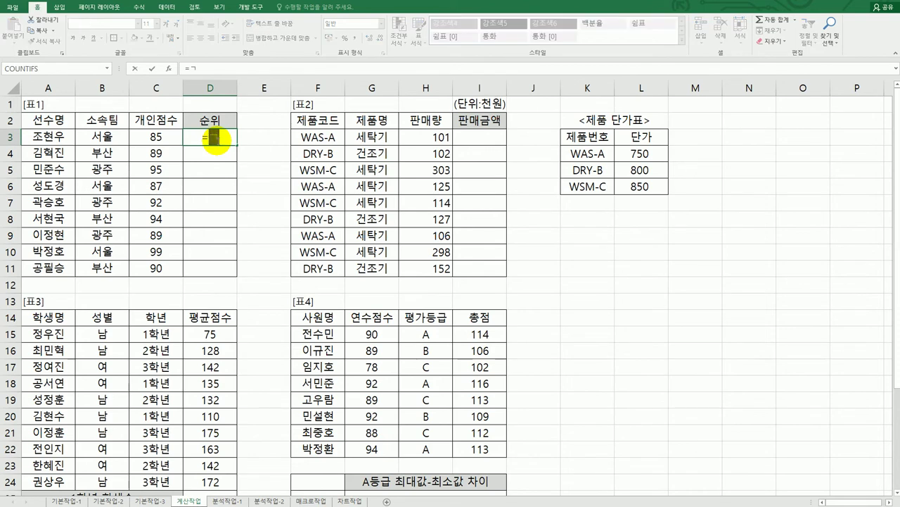
{"action": "type", "text": "ra"}
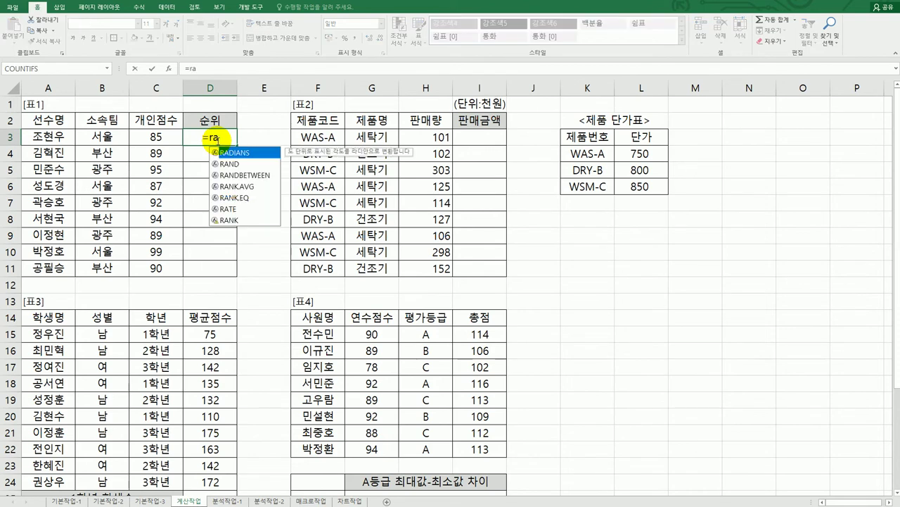
{"action": "double_click", "coordinate": [248, 197]}
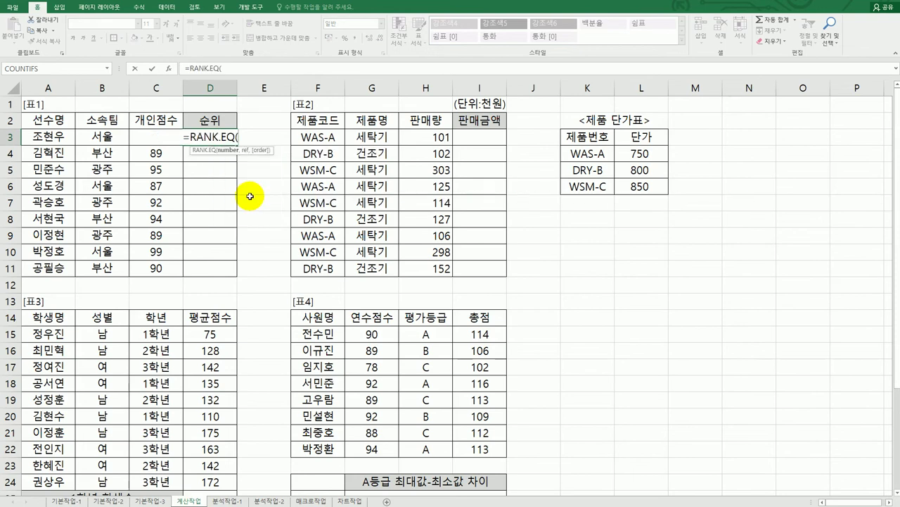
{"action": "left_click", "coordinate": [169, 69]}
{"action": "left_click_drag", "start_coordinate": [405, 141], "coordinate": [443, 141]}
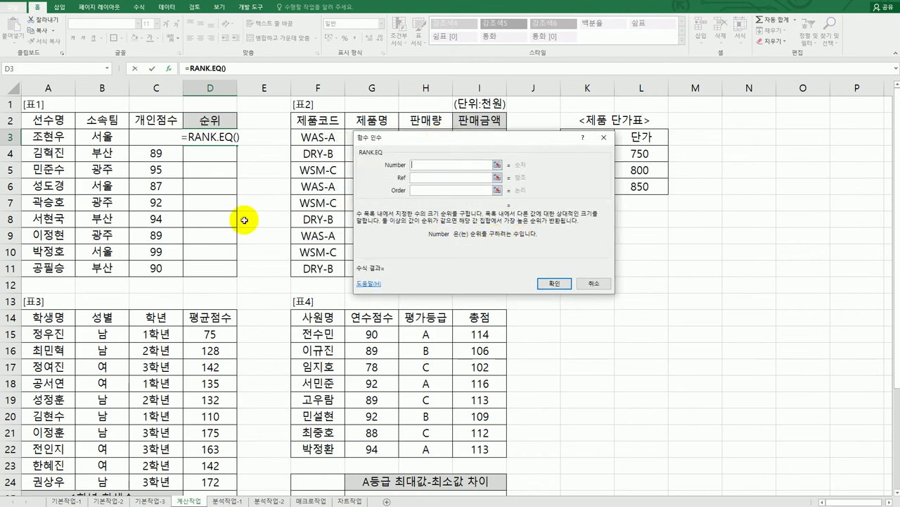
Set the rank function's Number argument to C3 and its Ref argument to C3:C11.
{"action": "left_click", "coordinate": [141, 136]}
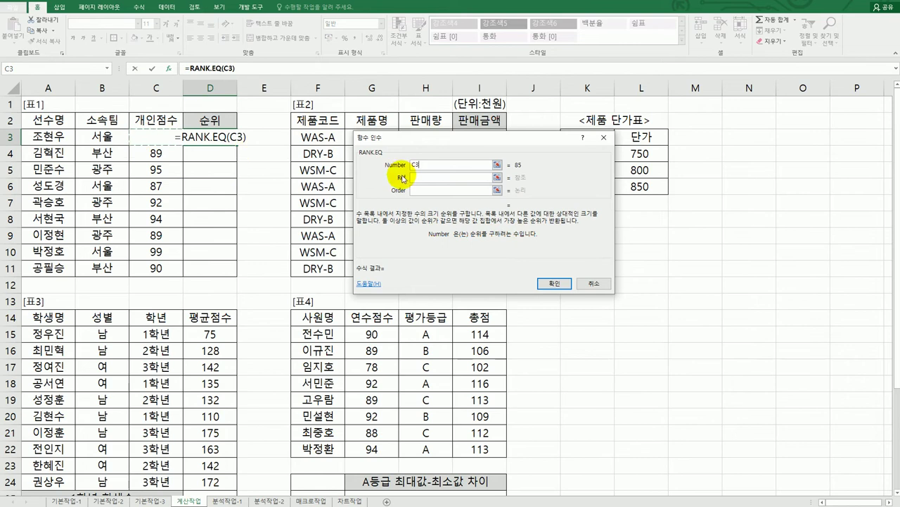
{"action": "left_click", "coordinate": [419, 177]}
{"action": "left_click_drag", "start_coordinate": [145, 141], "coordinate": [153, 262]}
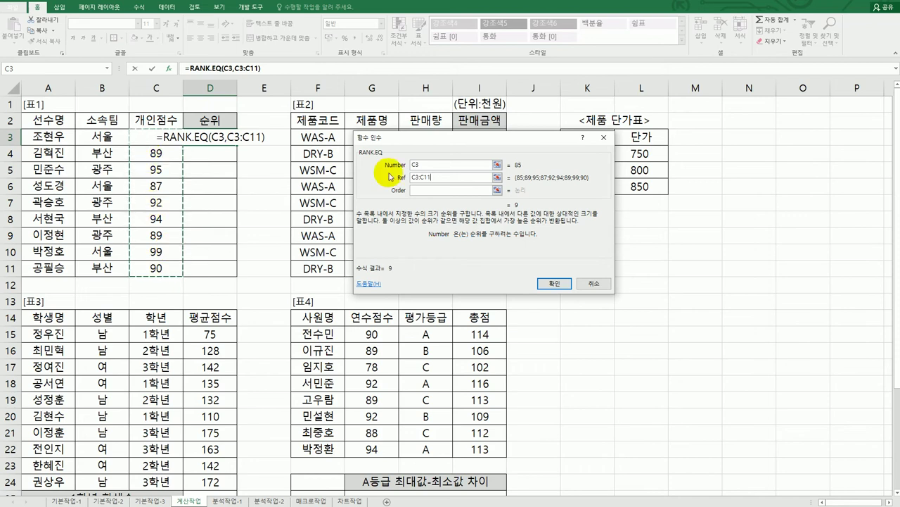
{"action": "left_click", "coordinate": [425, 191]}
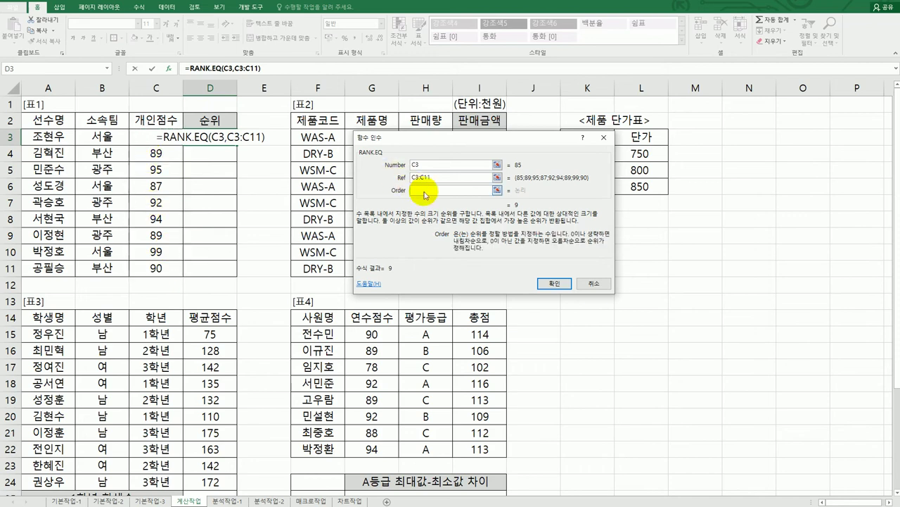
{"action": "left_click", "coordinate": [443, 178]}
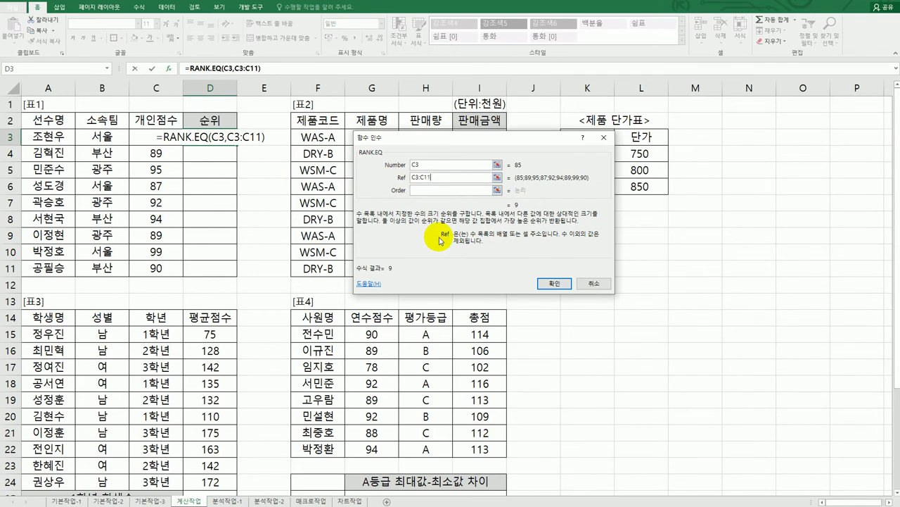
{"action": "left_click", "coordinate": [427, 190]}
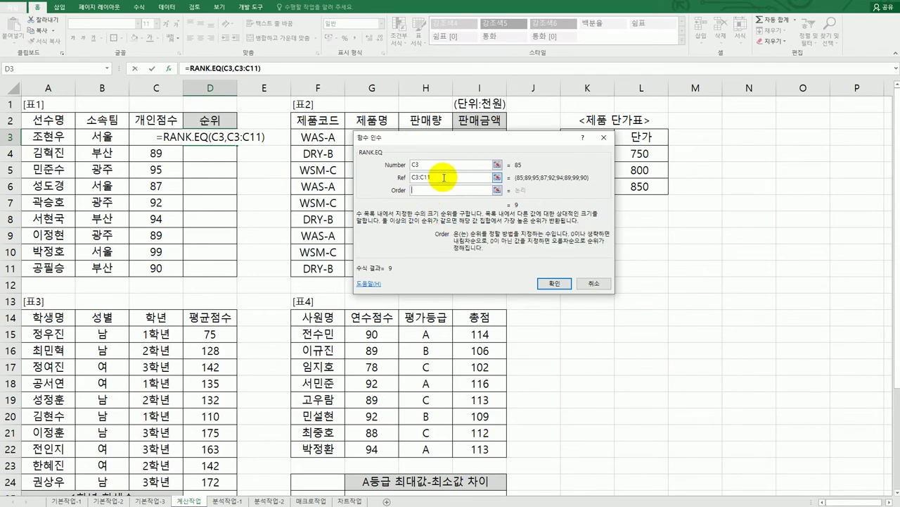
{"action": "left_click", "coordinate": [444, 177]}
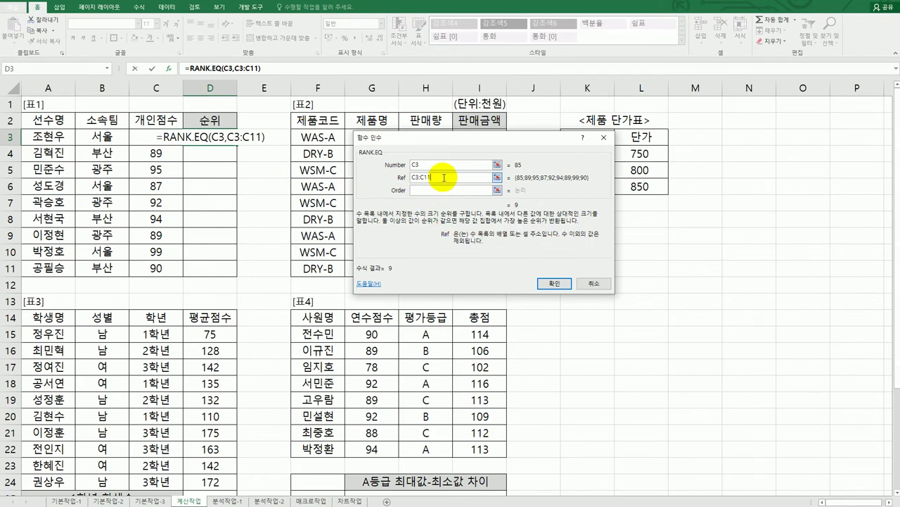
{"action": "key", "text": "F4"}
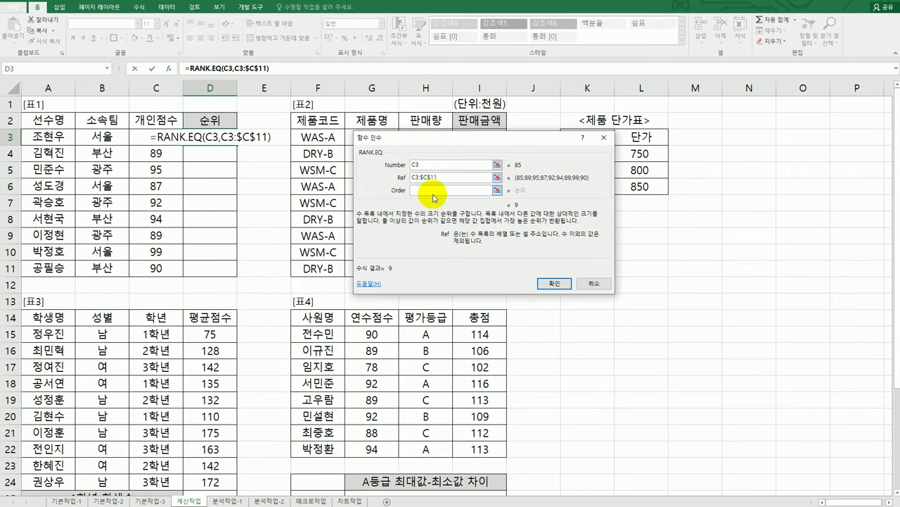
{"action": "key", "text": "F4"}
{"action": "key", "text": "F4"}
{"action": "key", "text": "F4"}
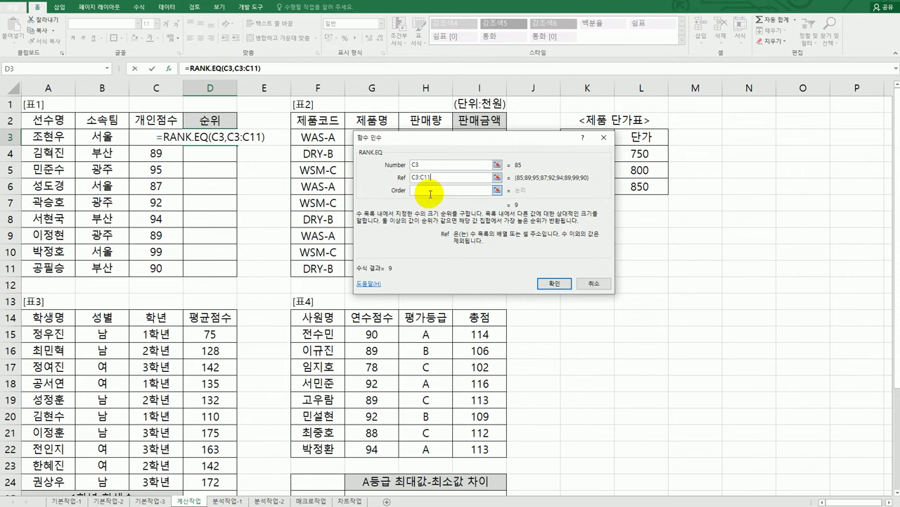
{"action": "left_click", "coordinate": [430, 191]}
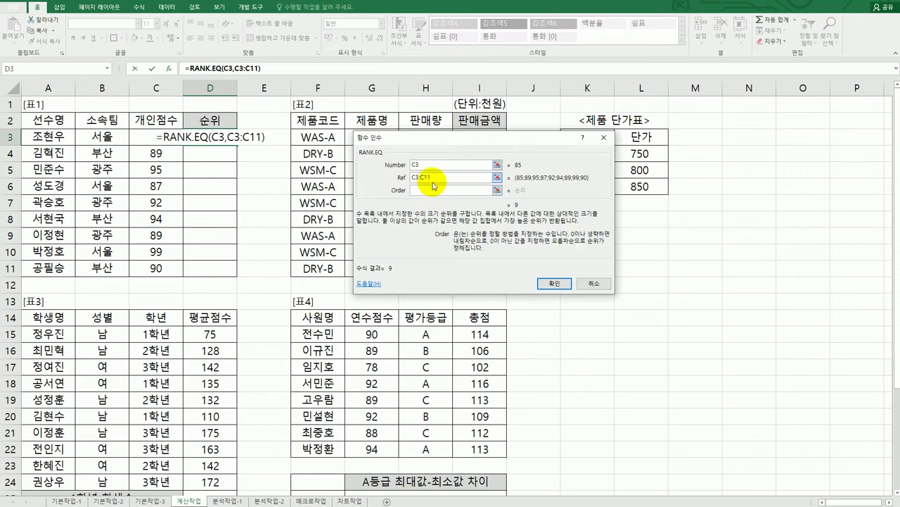
Complete D3 as =RANK.EQ(C3,$C$3:$C$11,0) and fill the formula down to D11.
{"action": "left_click_drag", "start_coordinate": [437, 179], "coordinate": [410, 181]}
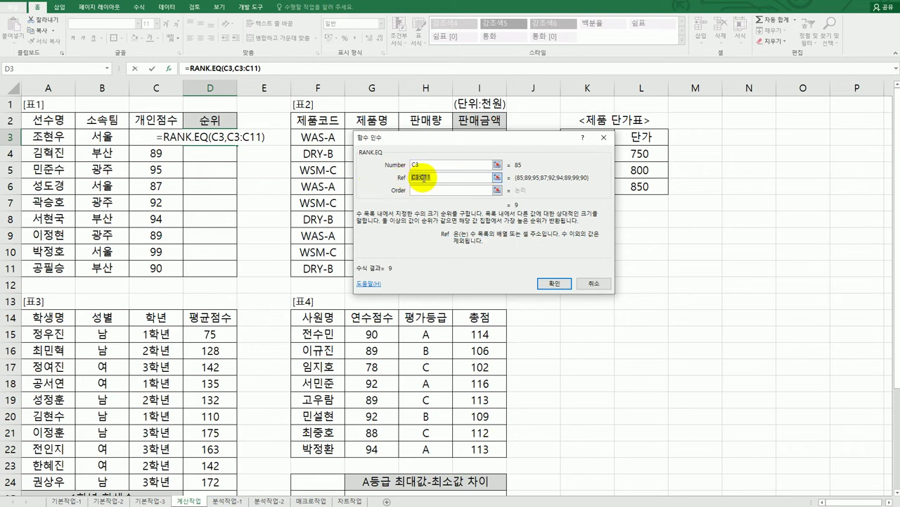
{"action": "key", "text": "F4"}
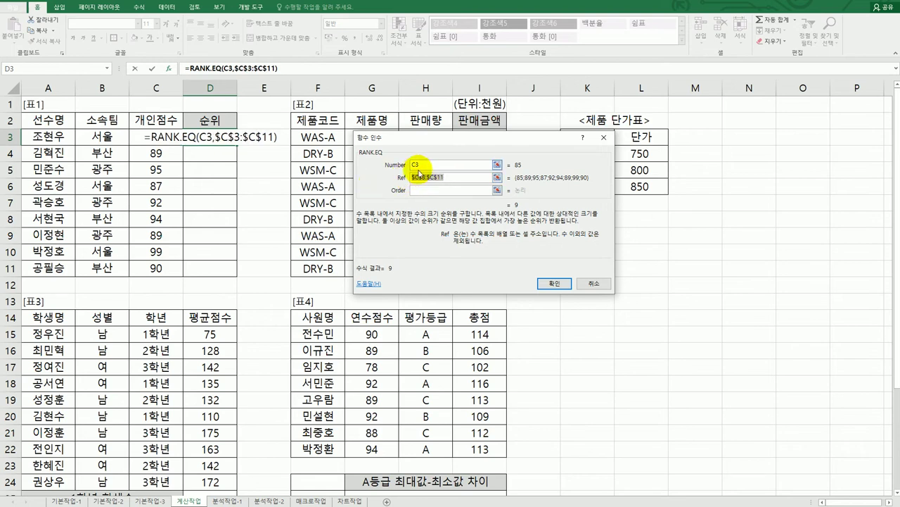
{"action": "left_click", "coordinate": [442, 191]}
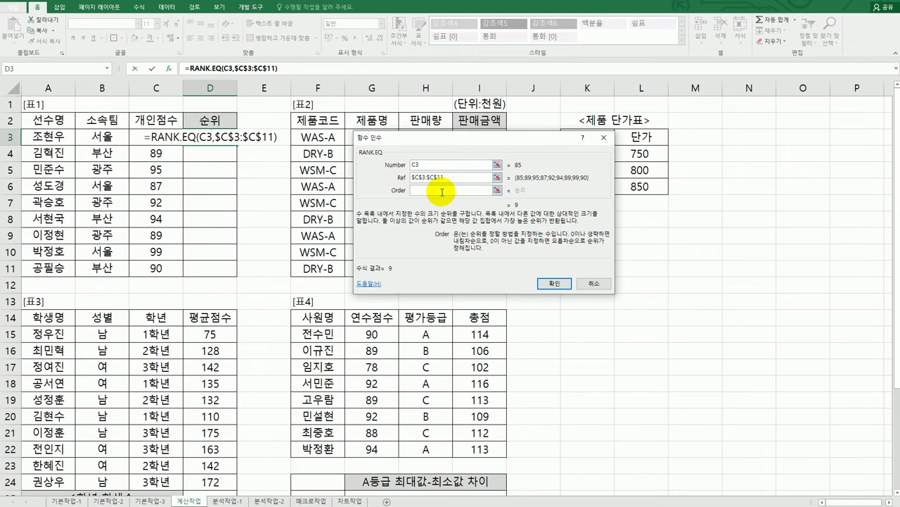
{"action": "type", "text": "0"}
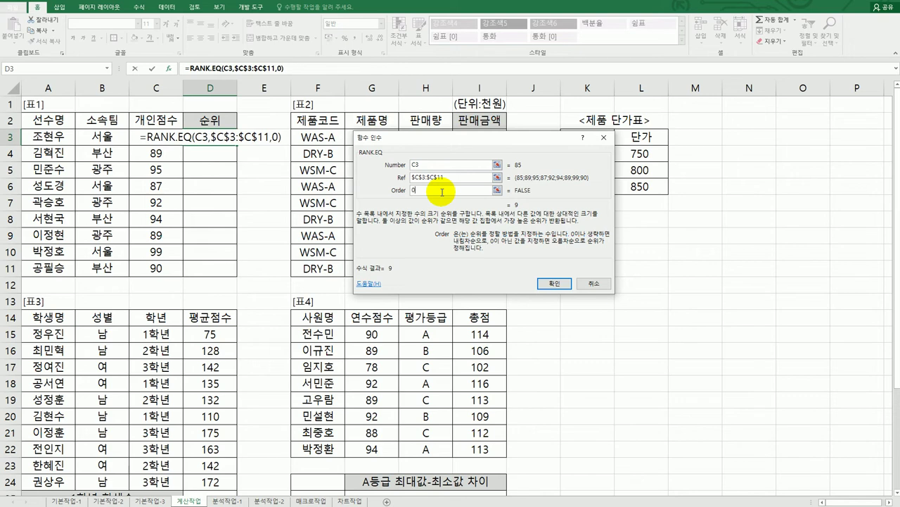
{"action": "left_click", "coordinate": [555, 283]}
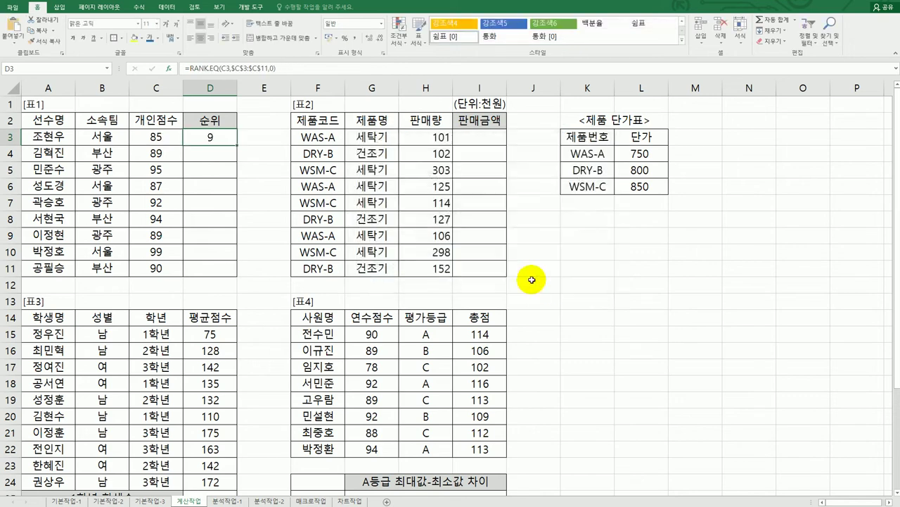
{"action": "left_click_drag", "start_coordinate": [237, 145], "coordinate": [237, 279]}
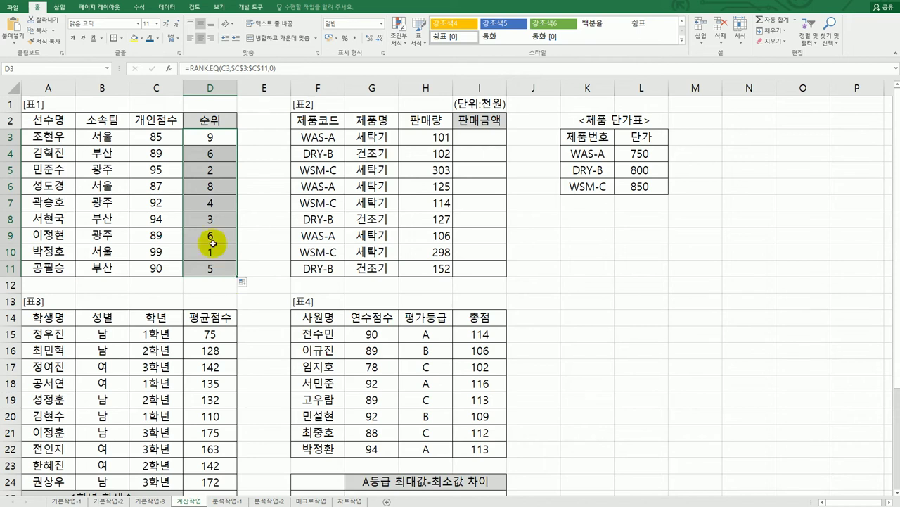
Wrap the D3 rank formula in an IF clause, =IF(RANK.EQ(C3,$C$3:$C$11,0)=1,"1등", leaving the false value open.
{"action": "left_click", "coordinate": [211, 139]}
{"action": "double_click", "coordinate": [211, 139]}
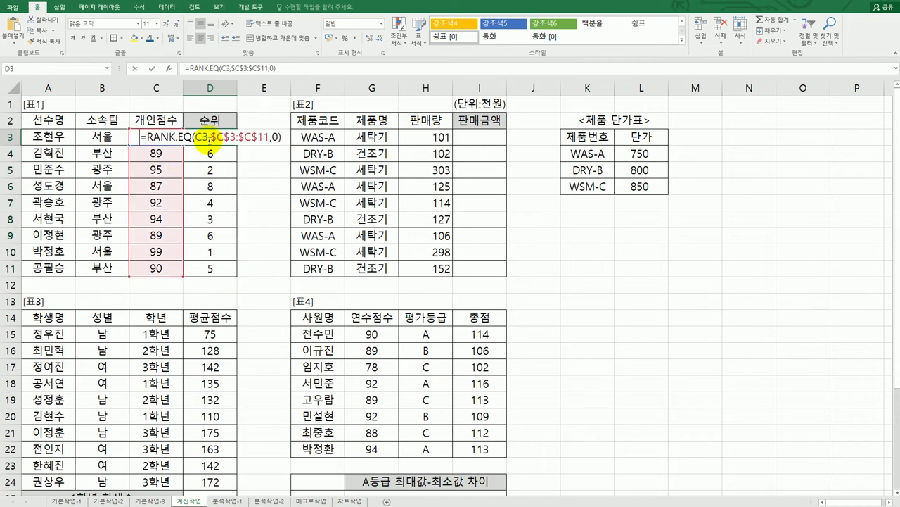
{"action": "left_click", "coordinate": [146, 136]}
{"action": "type", "text": "IF("}
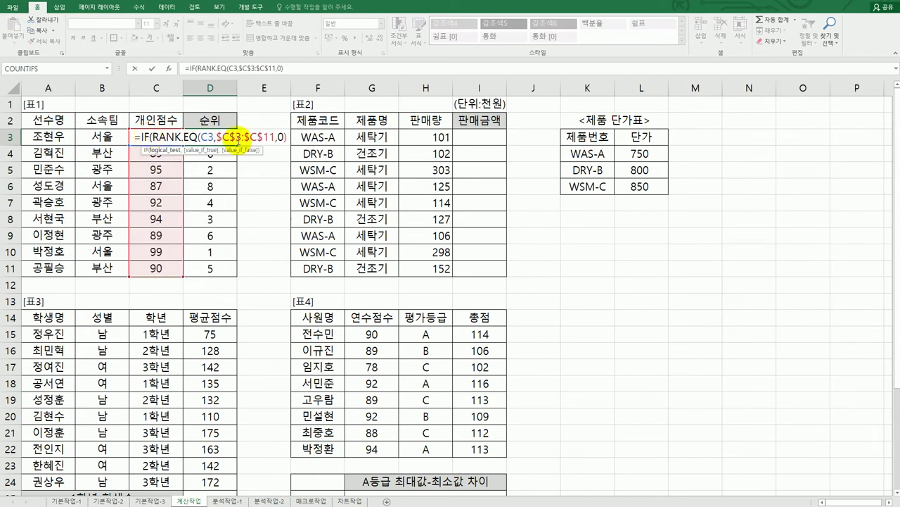
{"action": "left_click", "coordinate": [290, 137]}
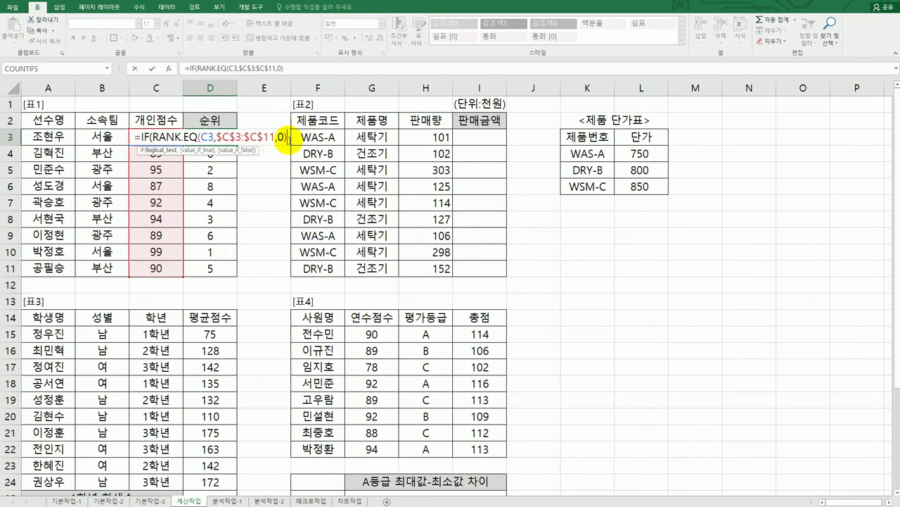
{"action": "type", "text": "=1"}
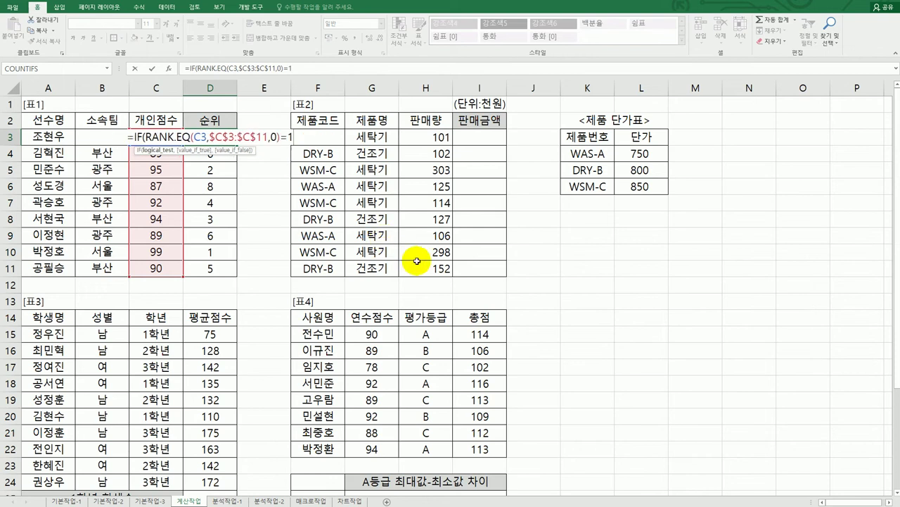
{"action": "type", "text": ",\"1"}
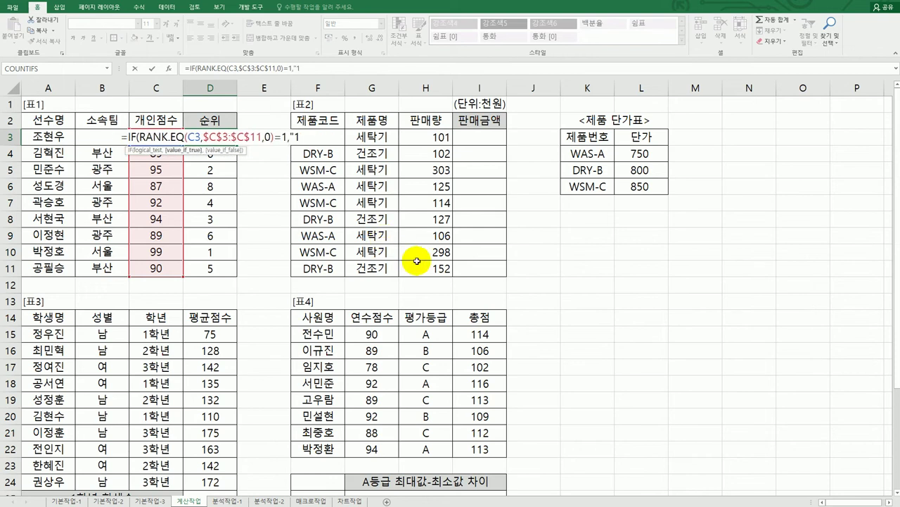
{"action": "type", "text": "e등"}
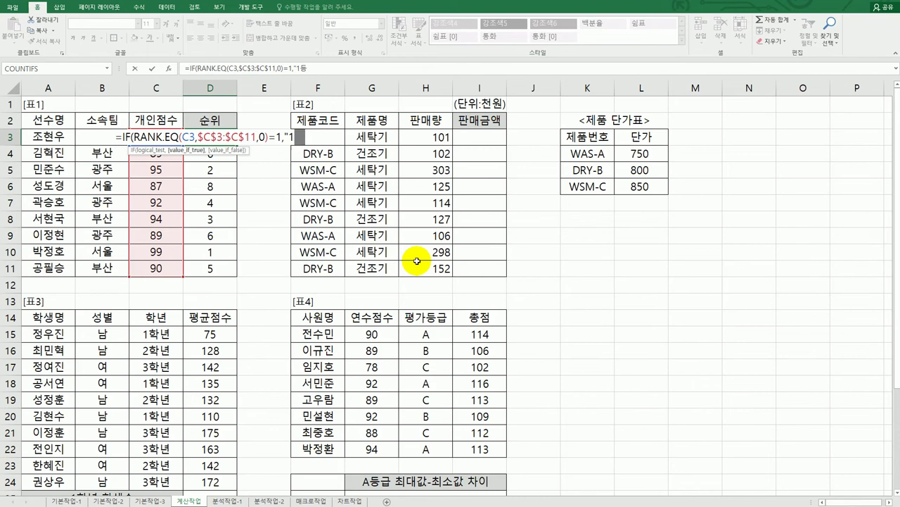
{"action": "type", "text": "\","}
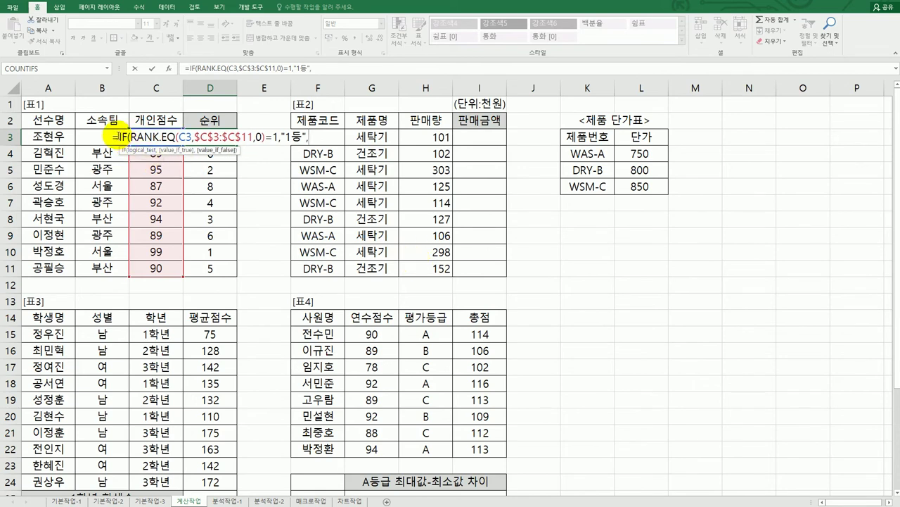
Duplicate the IF clause as the false value in D3 and change the copy to test =2 and return "2등".
{"action": "left_click_drag", "start_coordinate": [116, 135], "coordinate": [318, 135]}
{"action": "key", "text": "ctrl+c"}
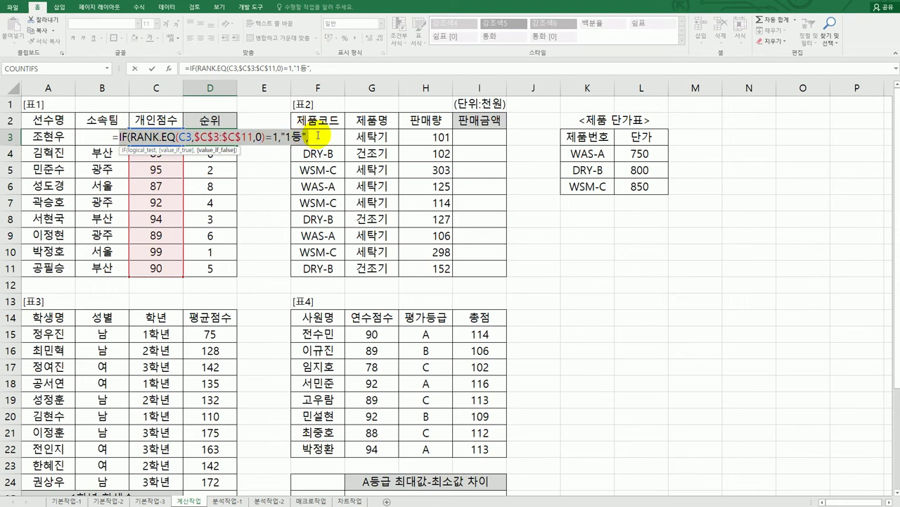
{"action": "left_click", "coordinate": [318, 135]}
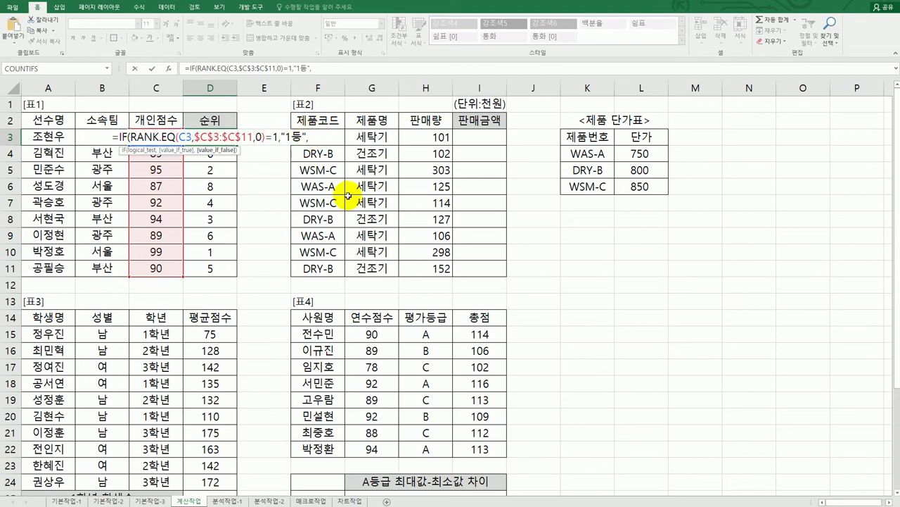
{"action": "key", "text": "ctrl+v"}
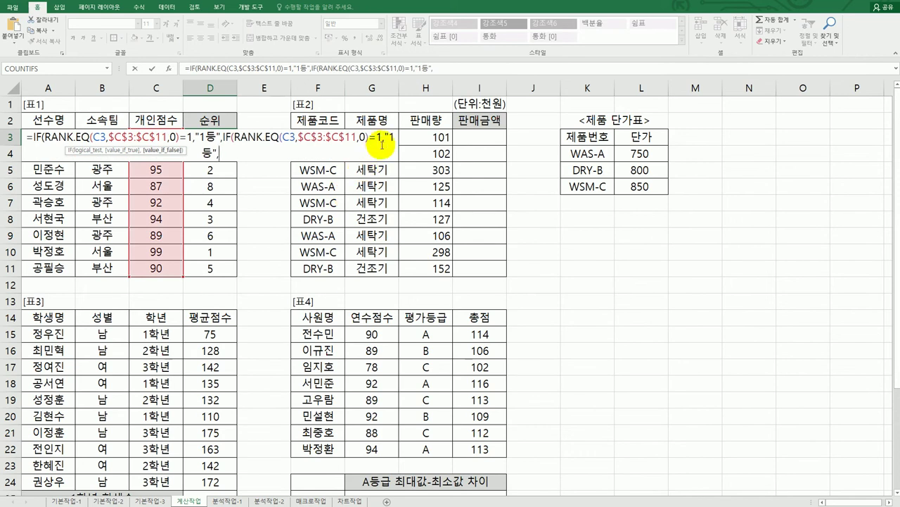
{"action": "double_click", "coordinate": [378, 139]}
{"action": "type", "text": "2,\""}
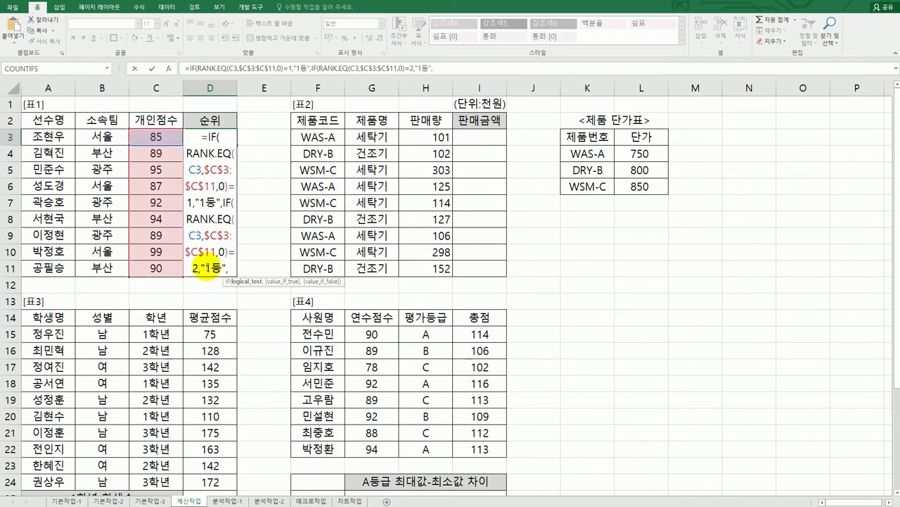
{"action": "type", "text": "2"}
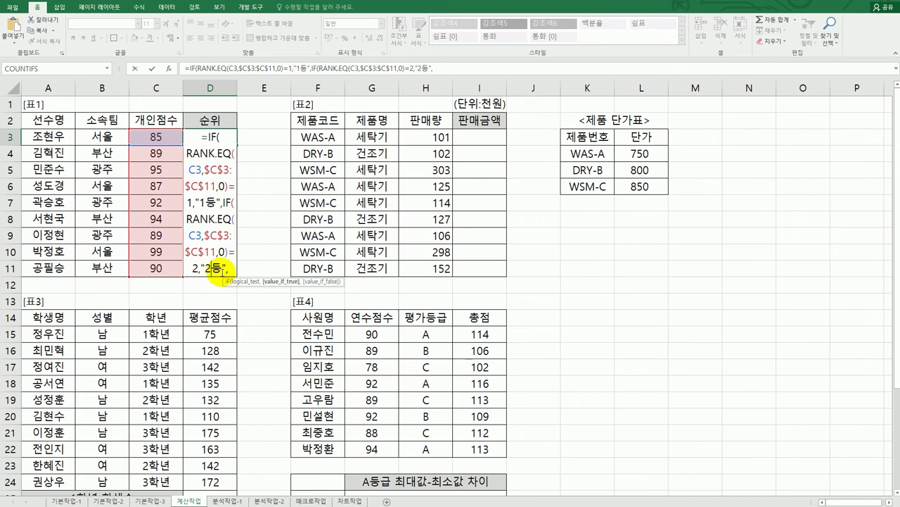
Add a third copy of the IF clause to the D3 formula, testing for =3 and returning "3등".
{"action": "left_click", "coordinate": [229, 271]}
{"action": "key", "text": "ctrl+v"}
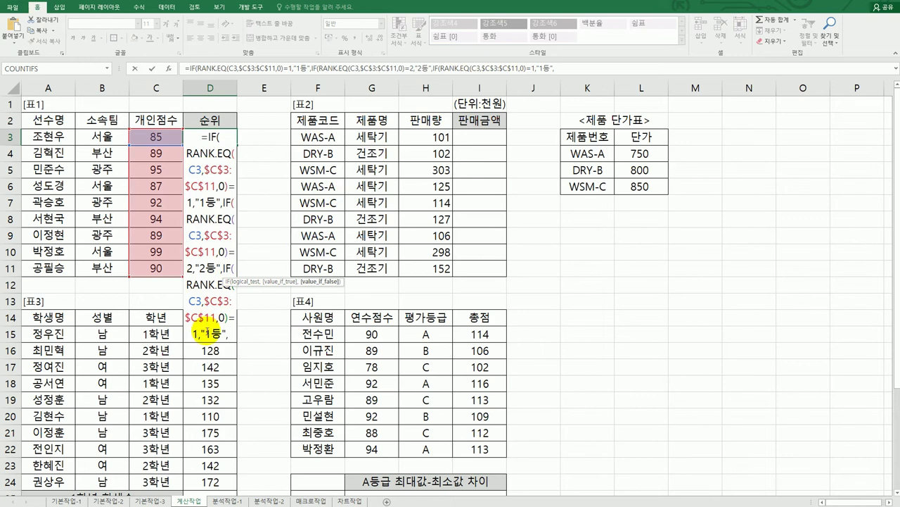
{"action": "double_click", "coordinate": [190, 336]}
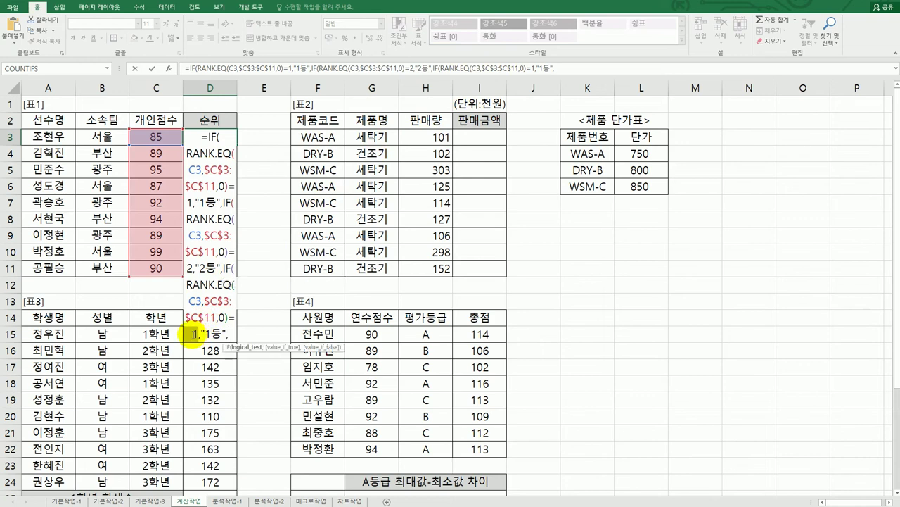
{"action": "type", "text": "3"}
{"action": "double_click", "coordinate": [210, 337]}
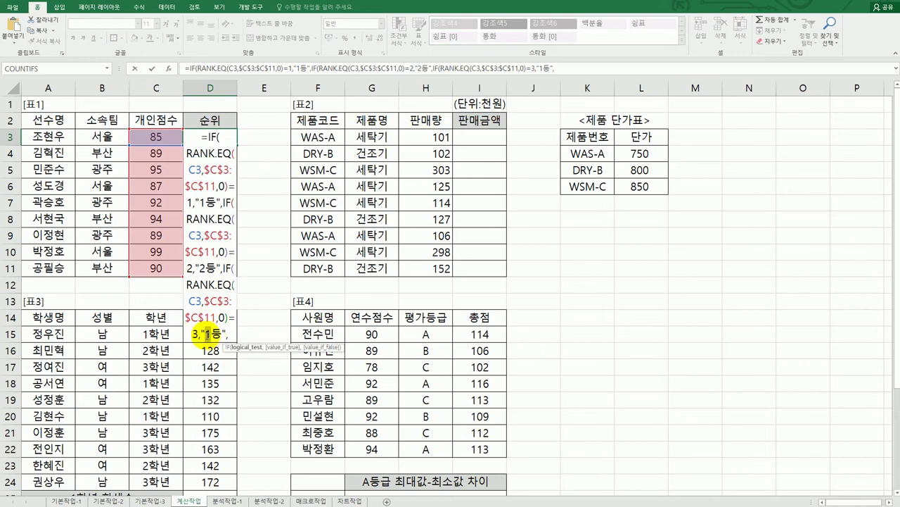
{"action": "type", "text": "3등"}
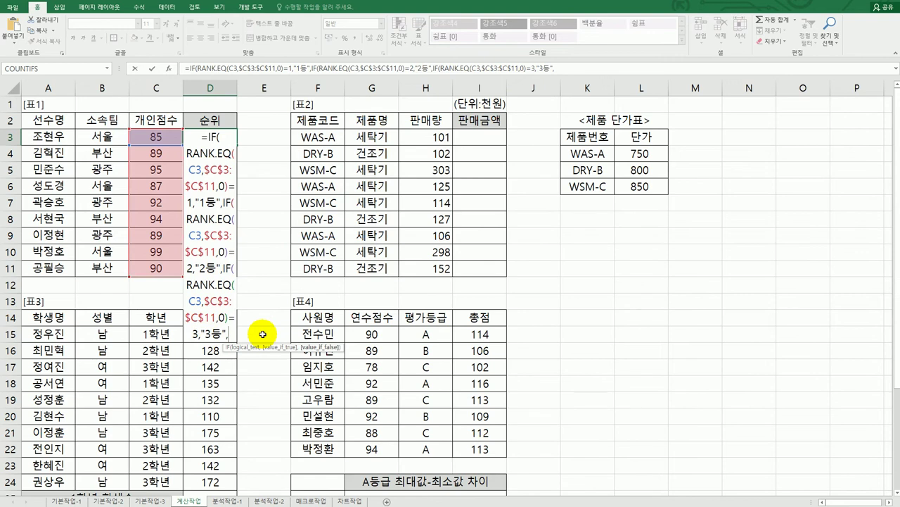
Finish the nested D3 formula with an empty string "" as the last false value and close all three IFs.
{"action": "type", "text": "\",\"\""}
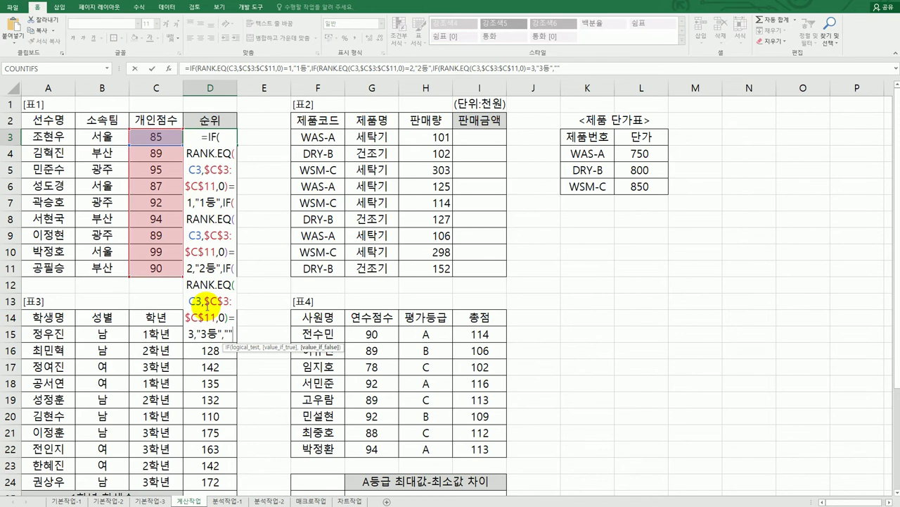
{"action": "type", "text": ")))"}
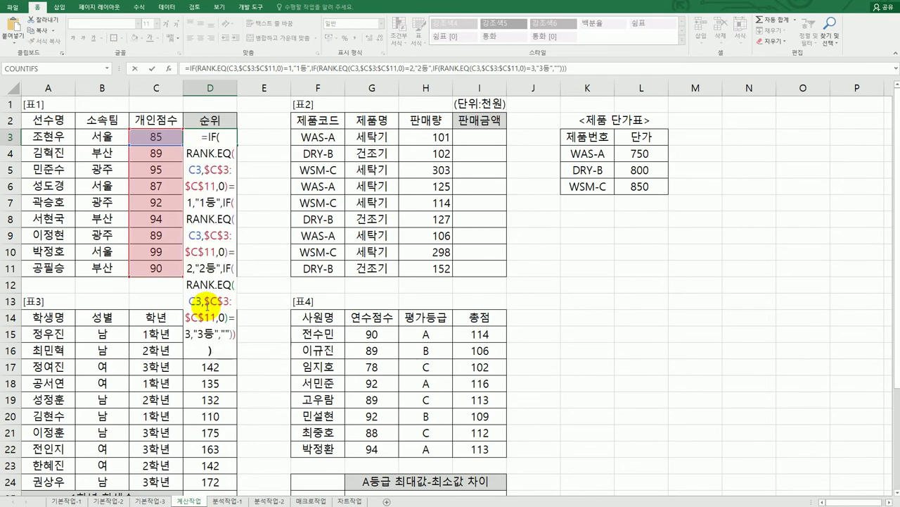
{"action": "key", "text": "Return"}
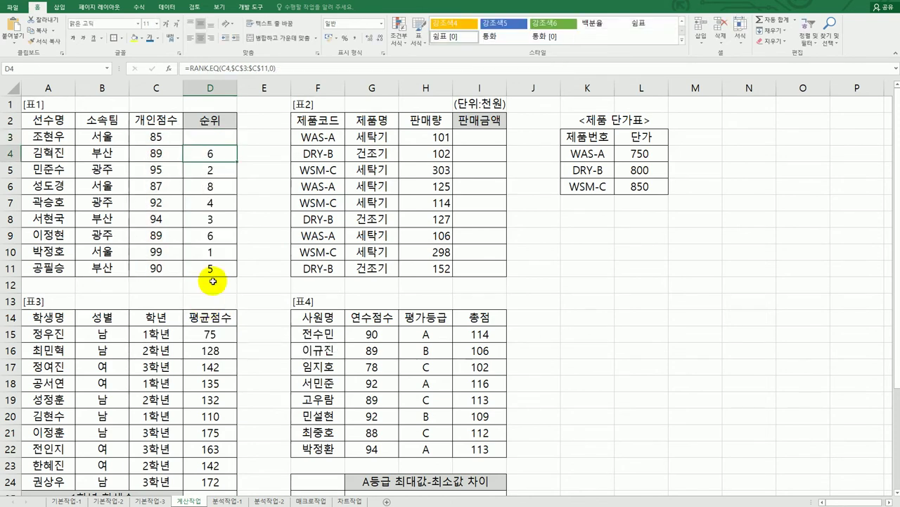
Review the nested IF formula in D3 and fill it down through D11.
{"action": "double_click", "coordinate": [223, 133]}
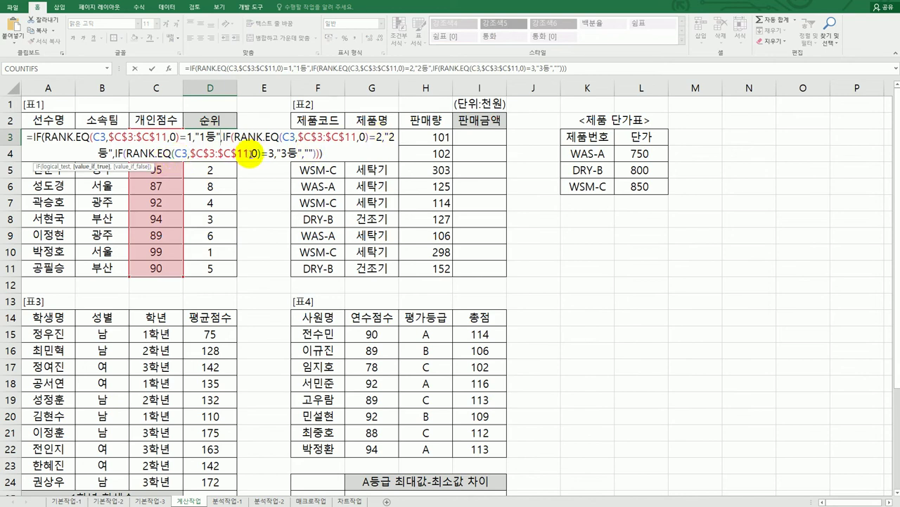
{"action": "left_click", "coordinate": [327, 154]}
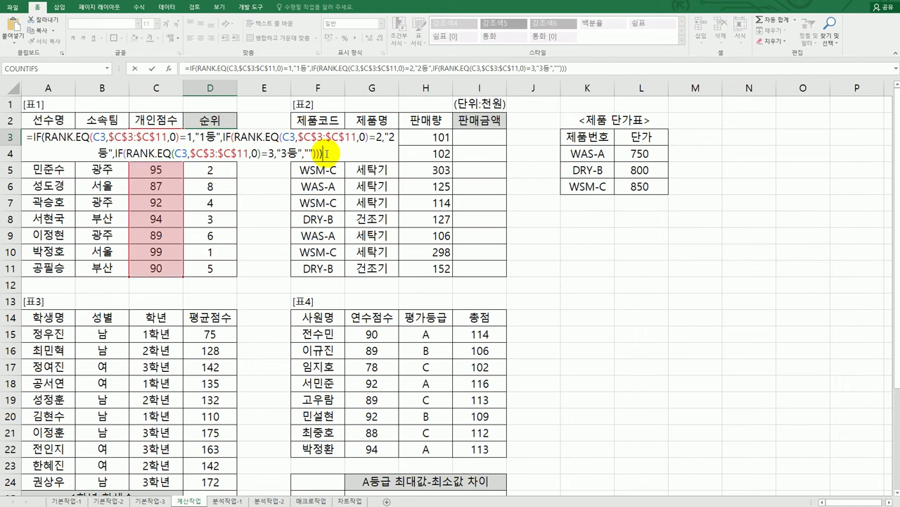
{"action": "key", "text": "ctrl+Return"}
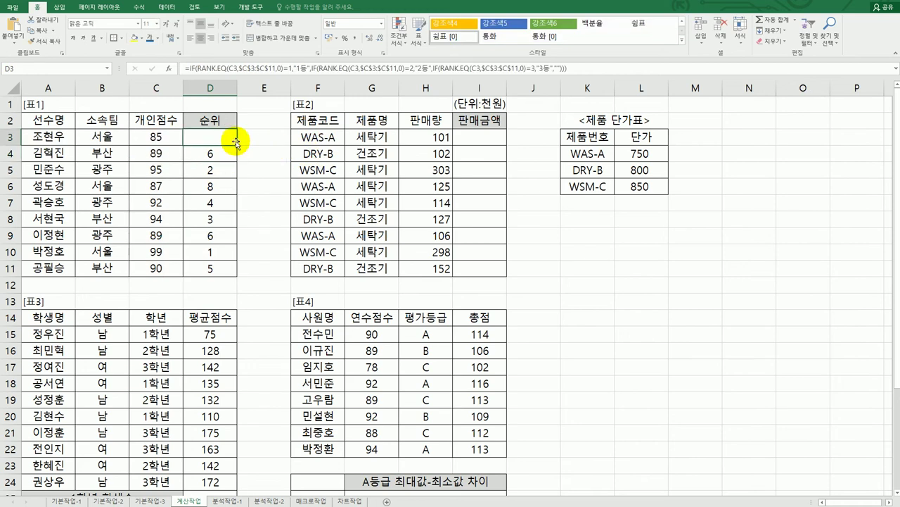
{"action": "left_click_drag", "start_coordinate": [237, 144], "coordinate": [221, 277]}
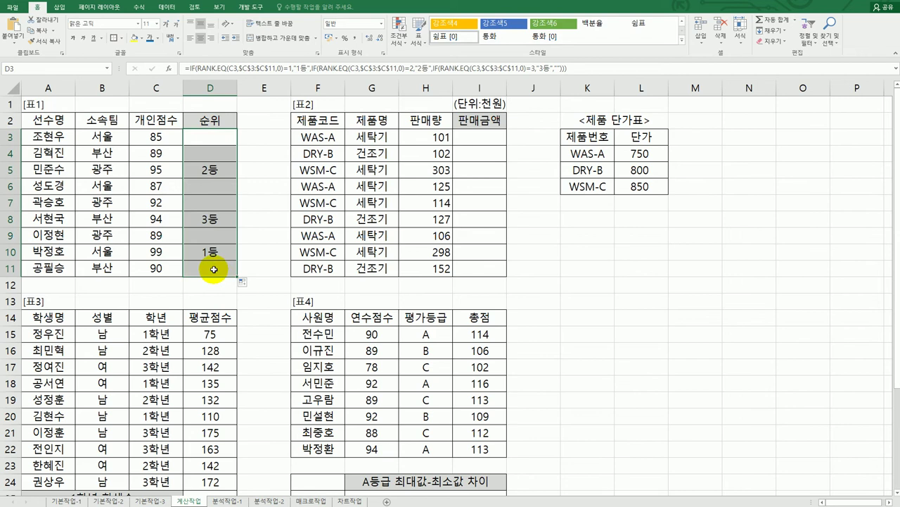
{"action": "left_click", "coordinate": [214, 269]}
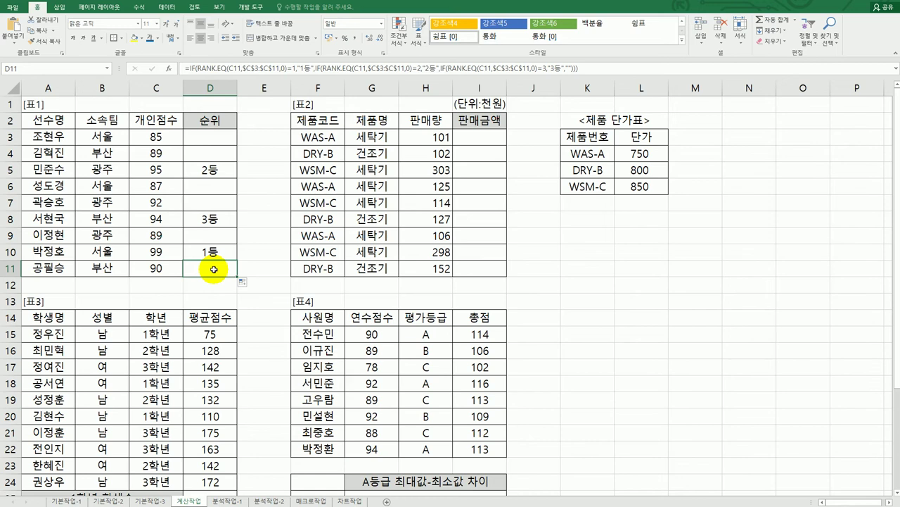
Start a VLOOKUP function in I3 of 표2 and set its Lookup_value argument to F3.
{"action": "left_click", "coordinate": [476, 138]}
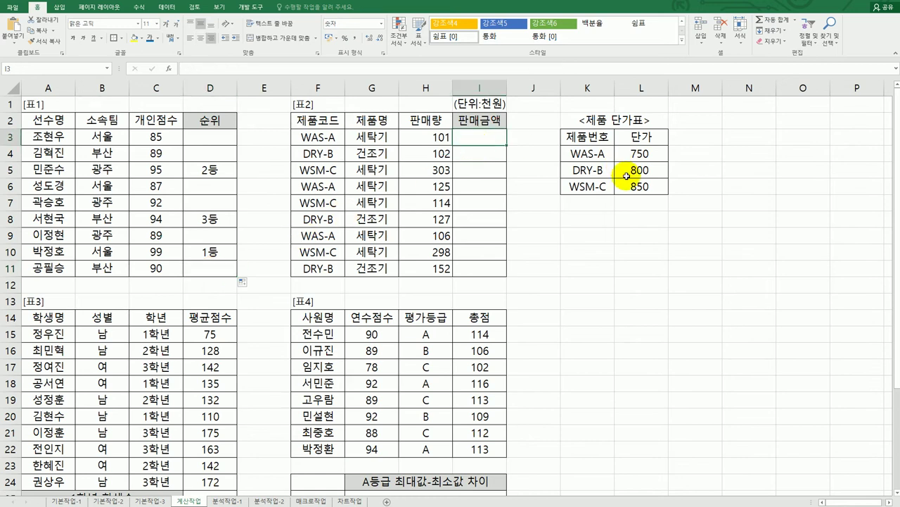
{"action": "left_click_drag", "start_coordinate": [610, 153], "coordinate": [627, 187]}
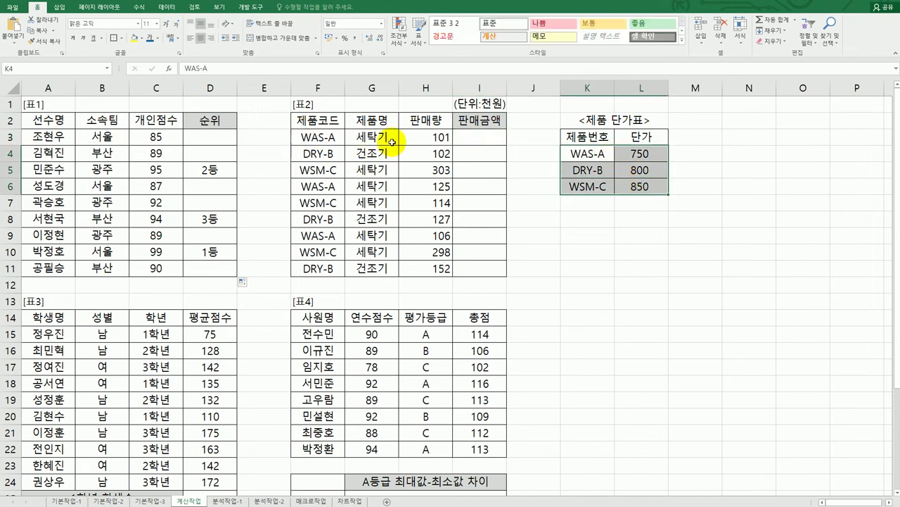
{"action": "left_click", "coordinate": [474, 143]}
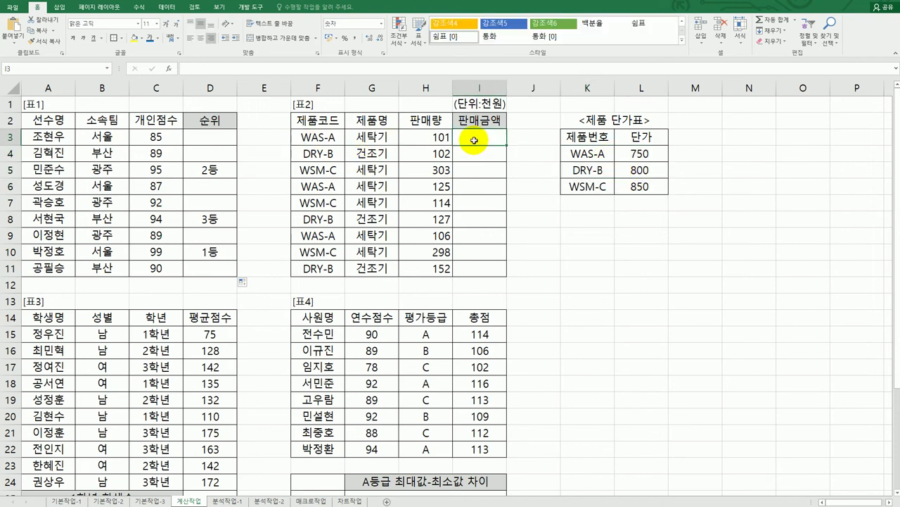
{"action": "type", "text": "="}
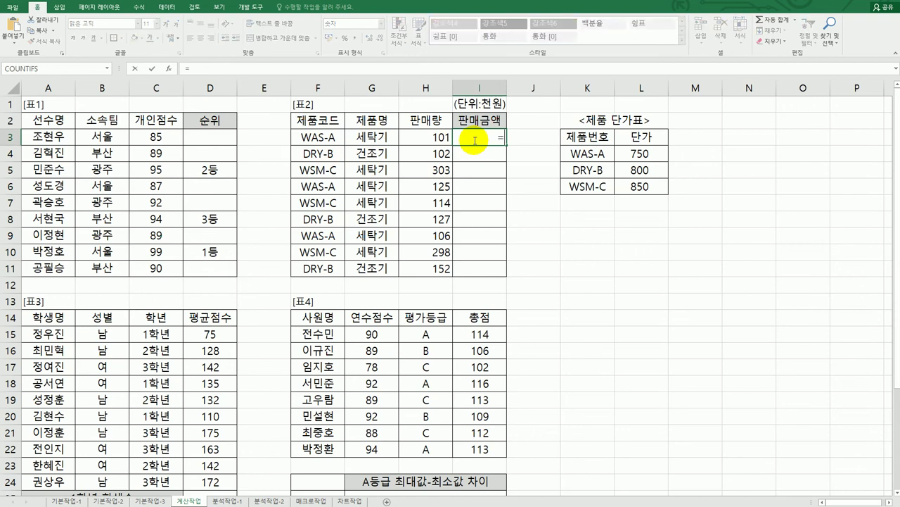
{"action": "type", "text": "vl"}
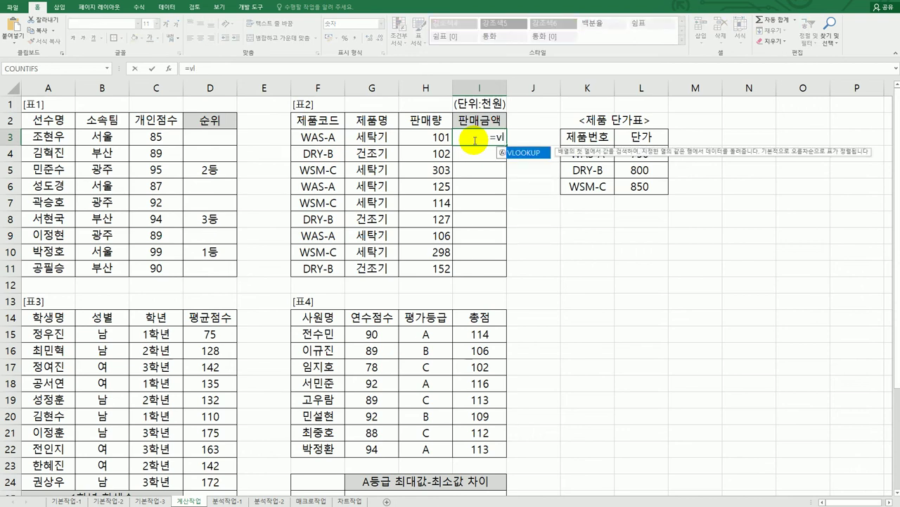
{"action": "key", "text": "Tab"}
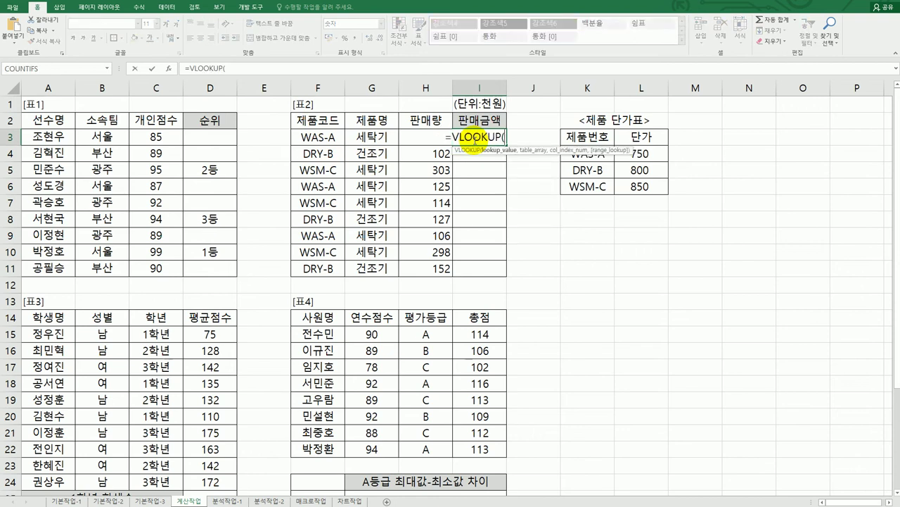
{"action": "left_click", "coordinate": [168, 68]}
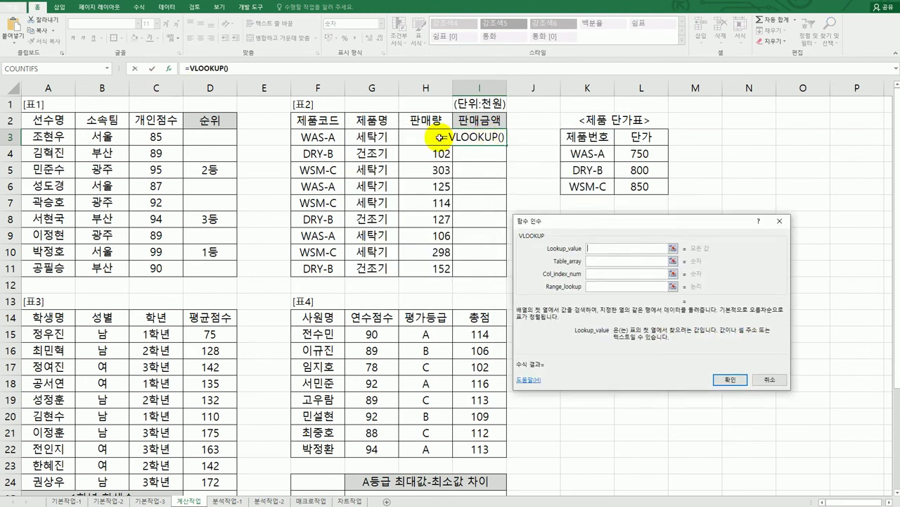
{"action": "left_click", "coordinate": [320, 138]}
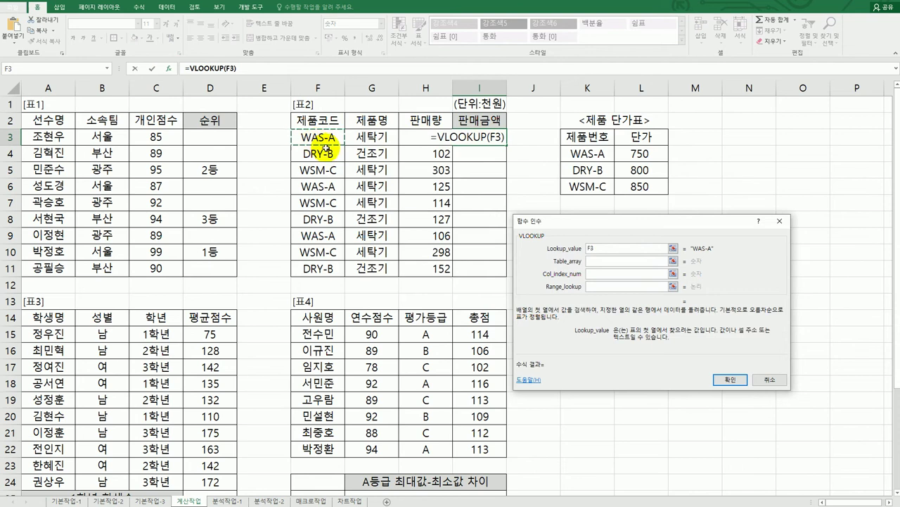
Set the VLOOKUP's Table_array to the product price rows as the absolute range $K$4:$L$6.
{"action": "left_click", "coordinate": [589, 261]}
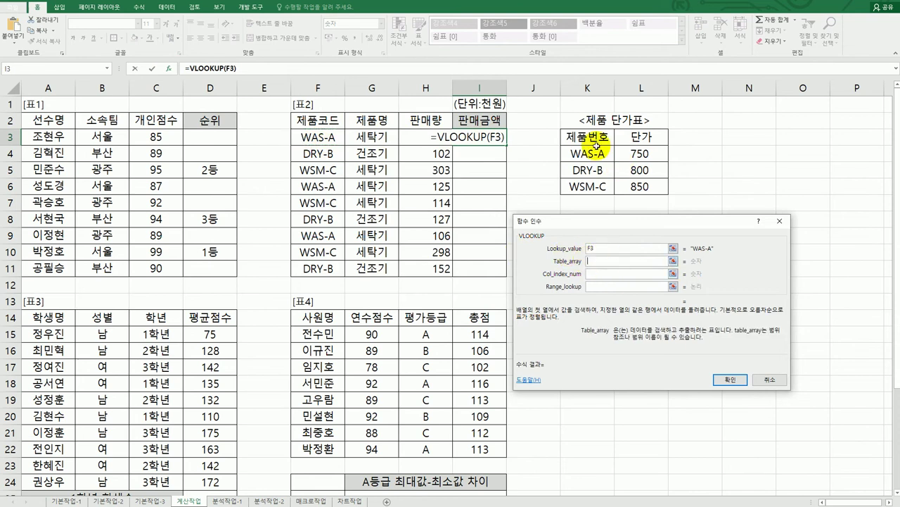
{"action": "left_click_drag", "start_coordinate": [597, 138], "coordinate": [624, 187]}
{"action": "left_click_drag", "start_coordinate": [583, 153], "coordinate": [633, 186]}
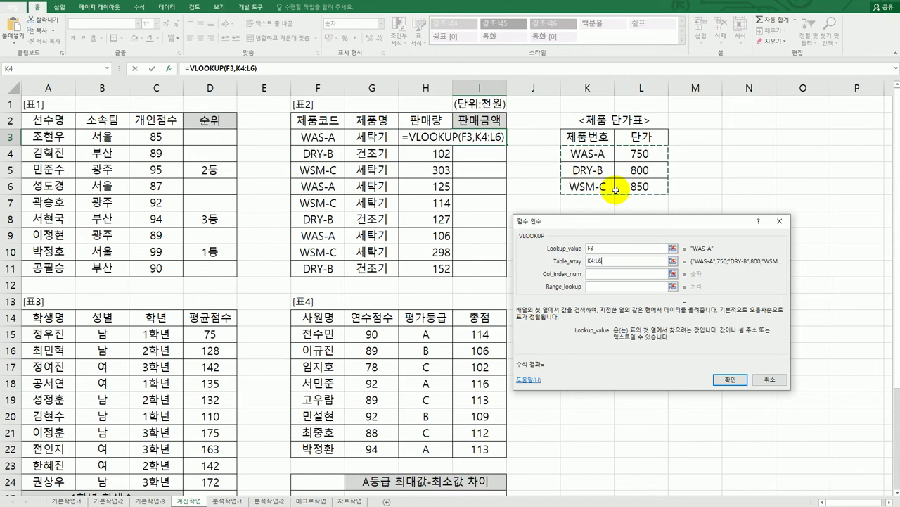
{"action": "left_click_drag", "start_coordinate": [614, 265], "coordinate": [588, 265]}
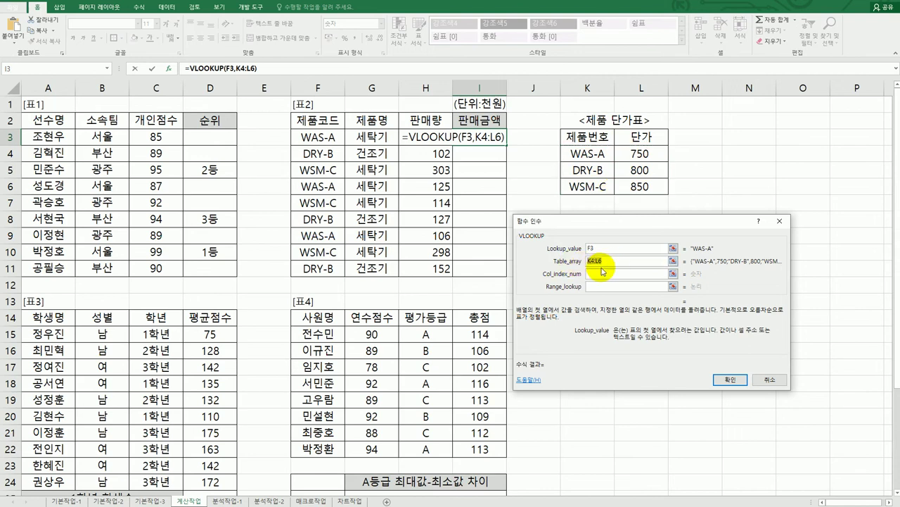
{"action": "key", "text": "F4"}
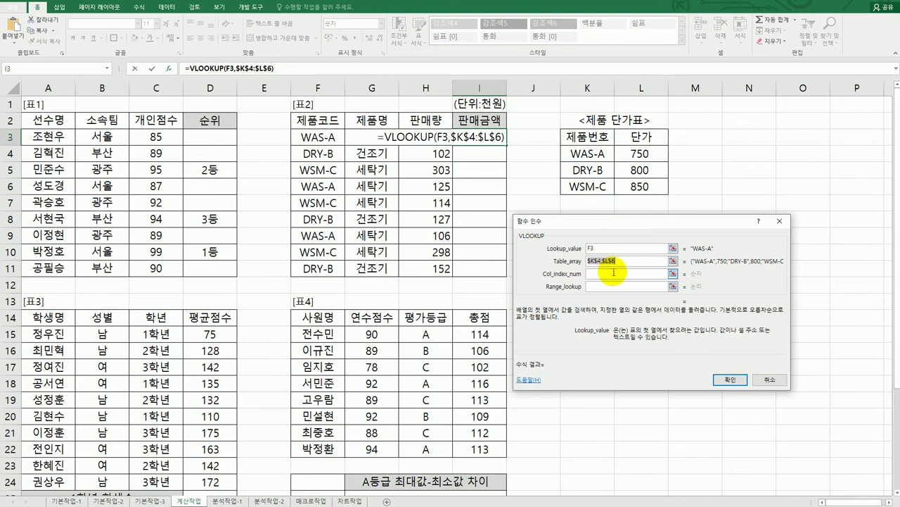
Complete the VLOOKUP with Col_index_num 2 and Range_lookup 0, and fill the I3 formula down to I11.
{"action": "left_click", "coordinate": [610, 275]}
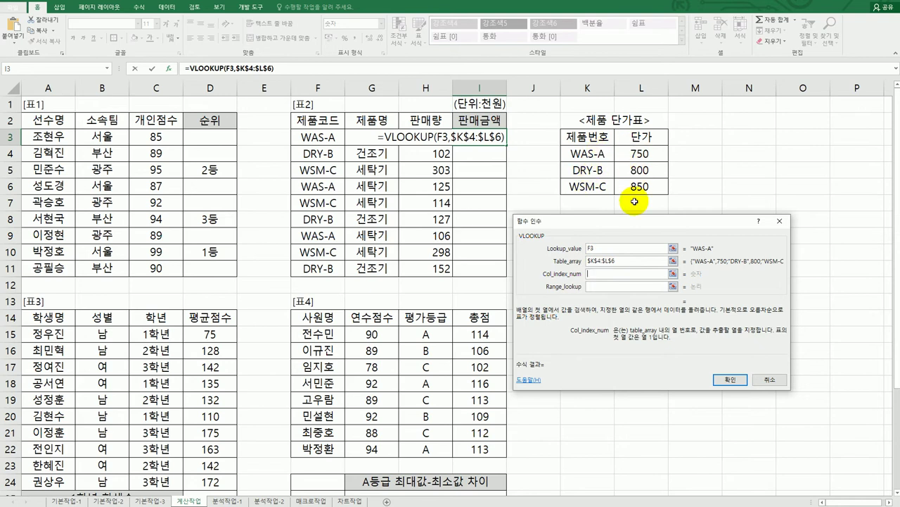
{"action": "type", "text": "2"}
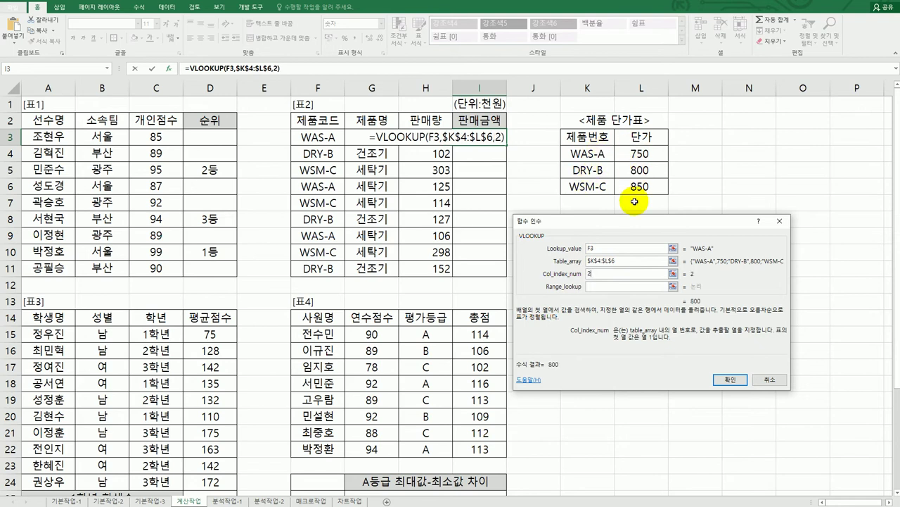
{"action": "left_click", "coordinate": [600, 287]}
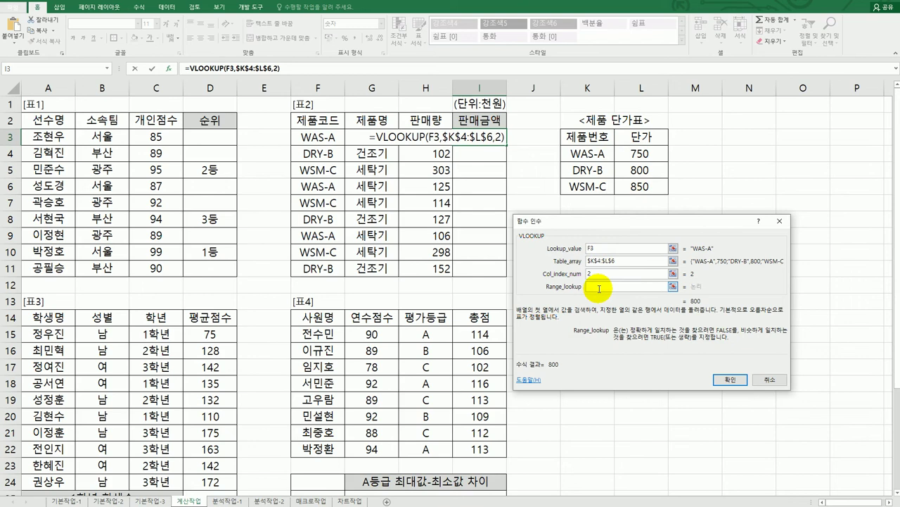
{"action": "type", "text": "0"}
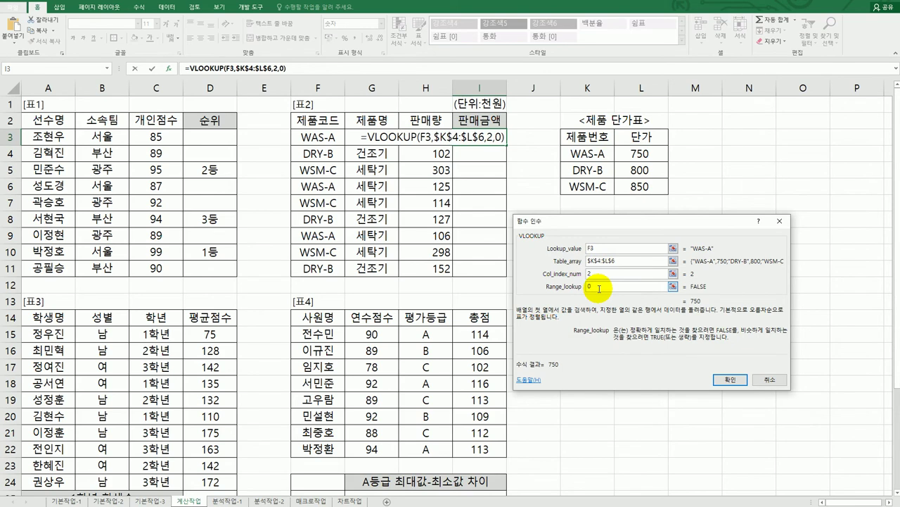
{"action": "left_click", "coordinate": [732, 383]}
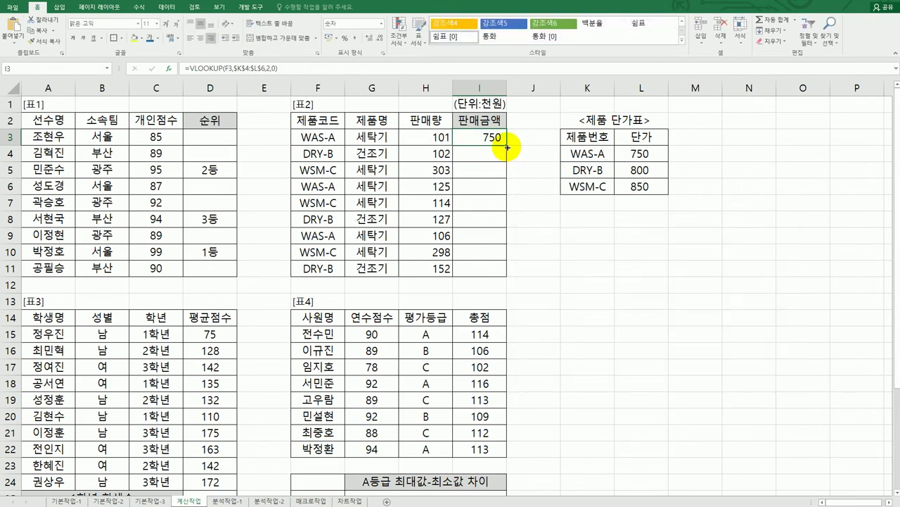
{"action": "left_click_drag", "start_coordinate": [507, 147], "coordinate": [507, 269]}
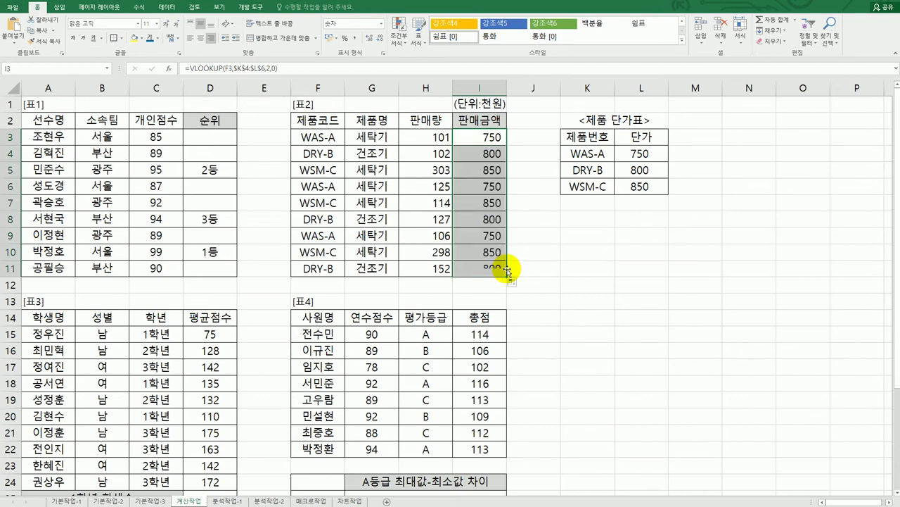
Multiply the I3 lookup by the sales quantity as =VLOOKUP(F3,$K$4:$L$6,2,0)*H3 and fill it down to I11.
{"action": "left_click", "coordinate": [478, 137]}
{"action": "left_click", "coordinate": [321, 67]}
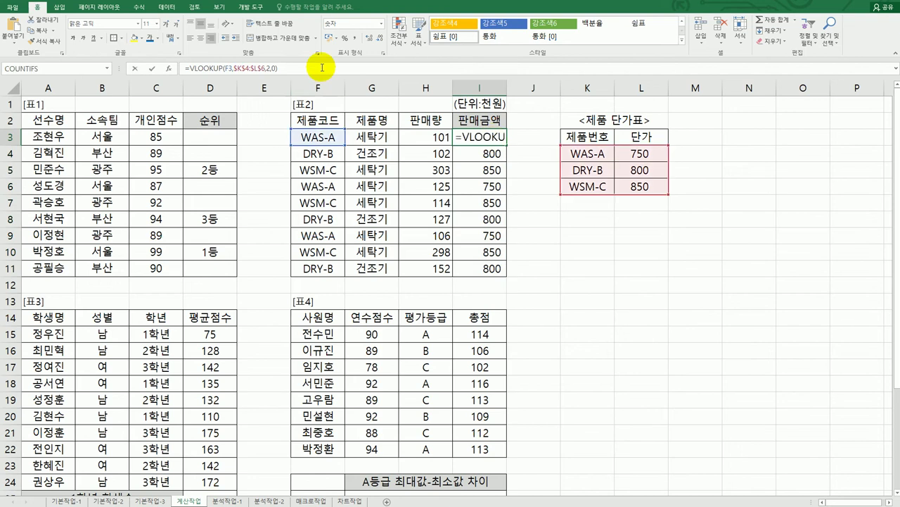
{"action": "type", "text": "*"}
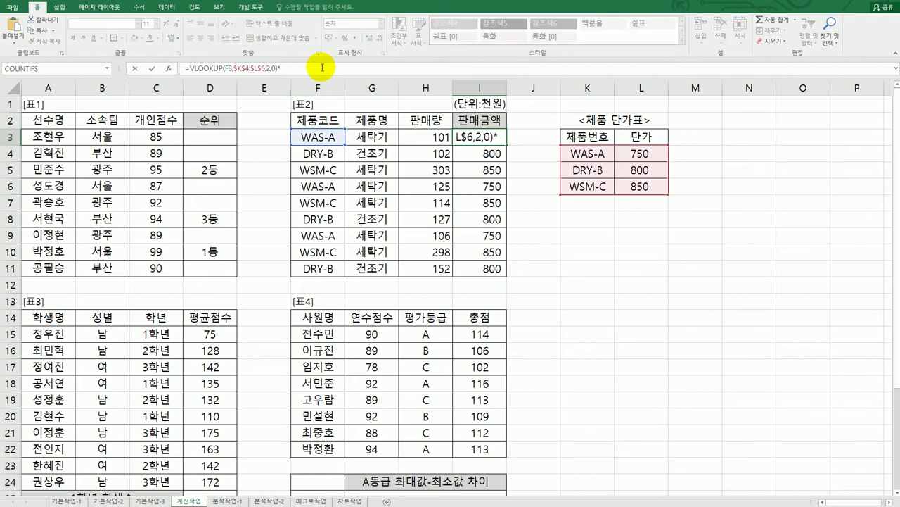
{"action": "left_click", "coordinate": [415, 136]}
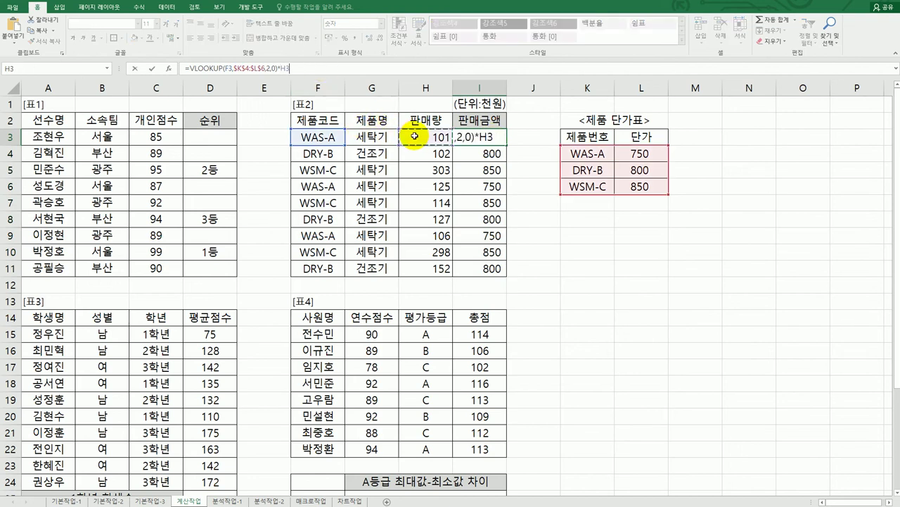
{"action": "key", "text": "ctrl+Return"}
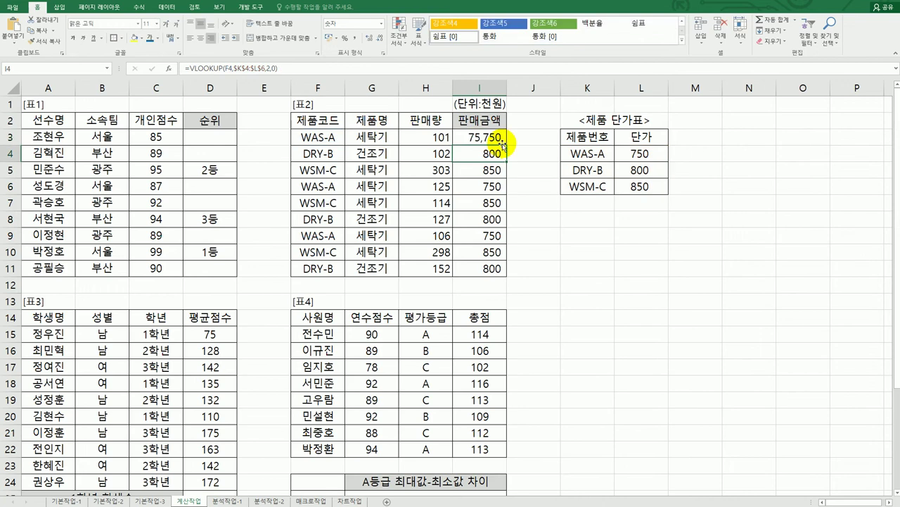
{"action": "left_click_drag", "start_coordinate": [506, 146], "coordinate": [493, 272]}
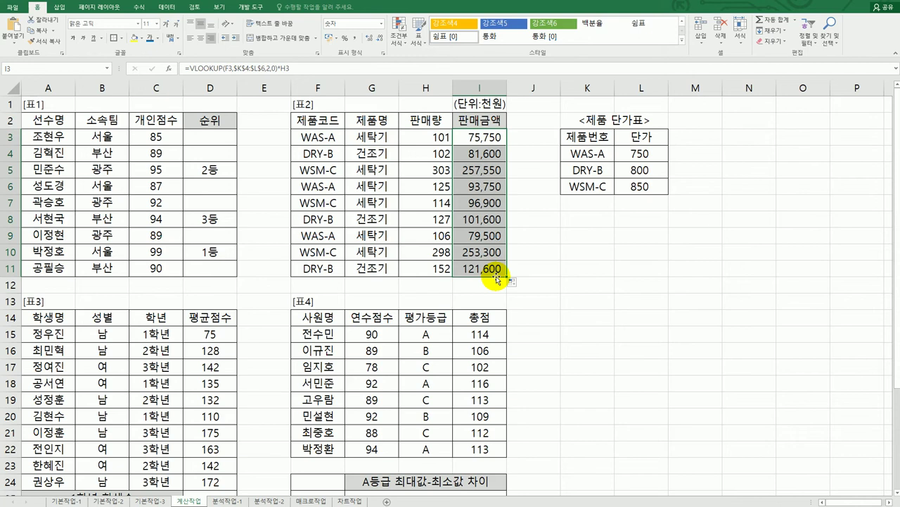
Wrap the I3 formula of 표2 in a ROUND function and open its function arguments.
{"action": "left_click", "coordinate": [477, 141]}
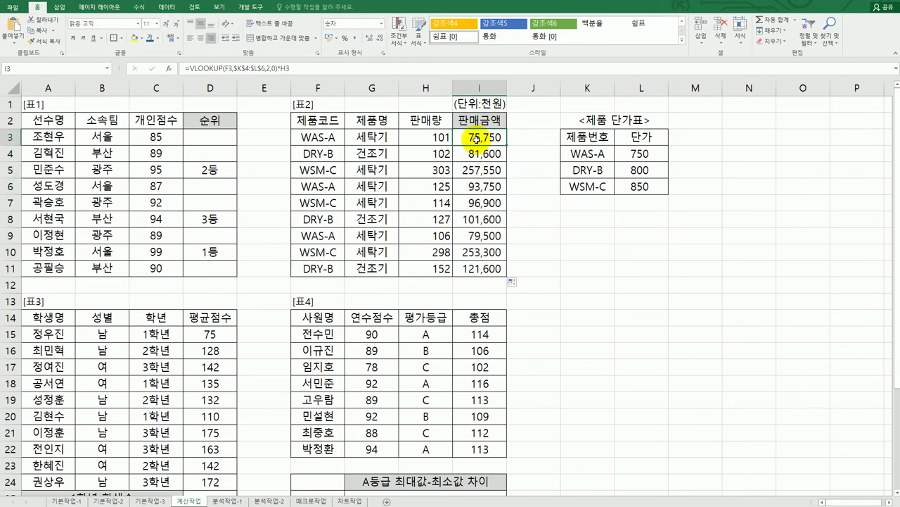
{"action": "double_click", "coordinate": [477, 138]}
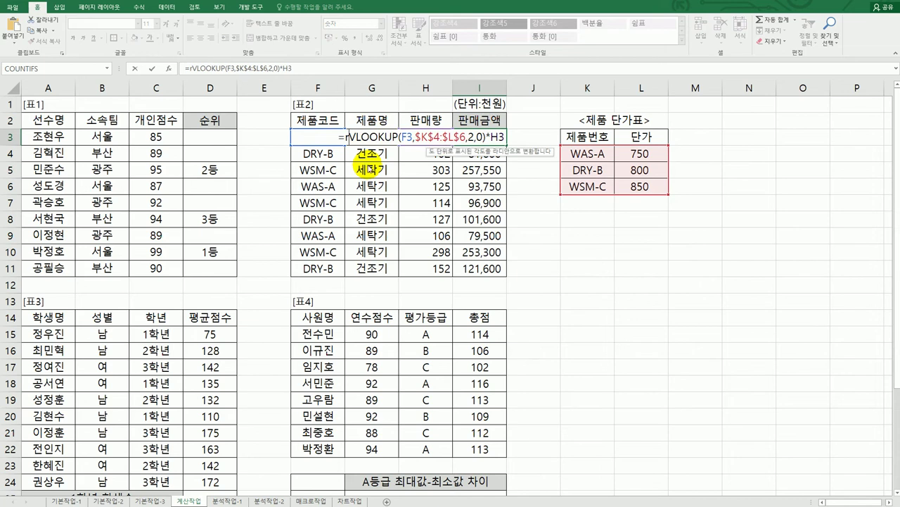
{"action": "type", "text": "ro"}
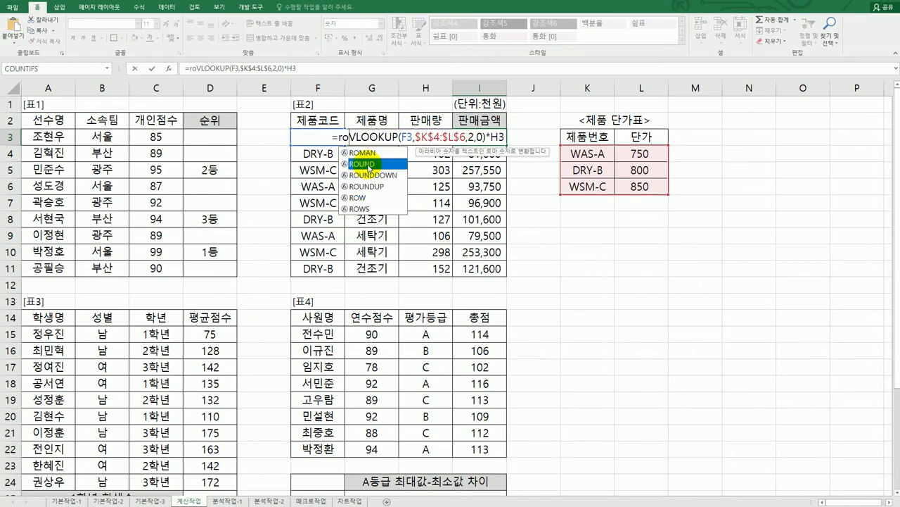
{"action": "double_click", "coordinate": [366, 164]}
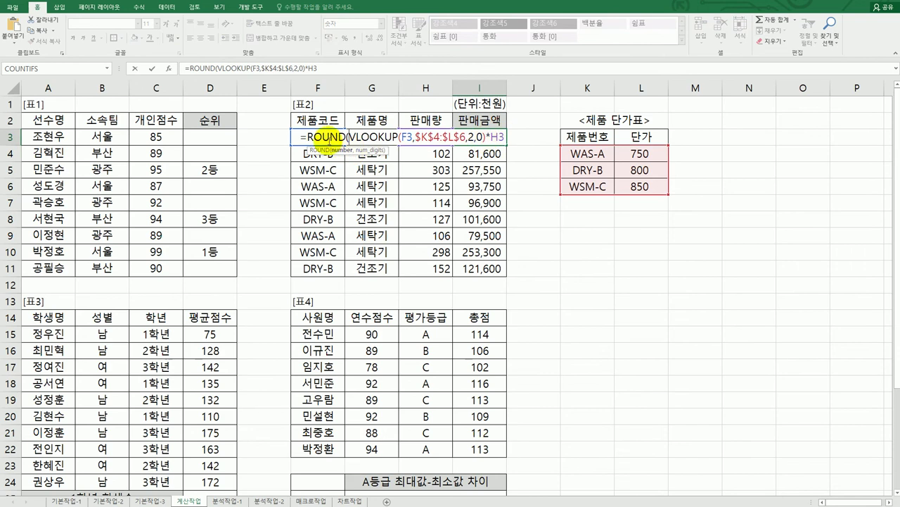
{"action": "left_click", "coordinate": [167, 69]}
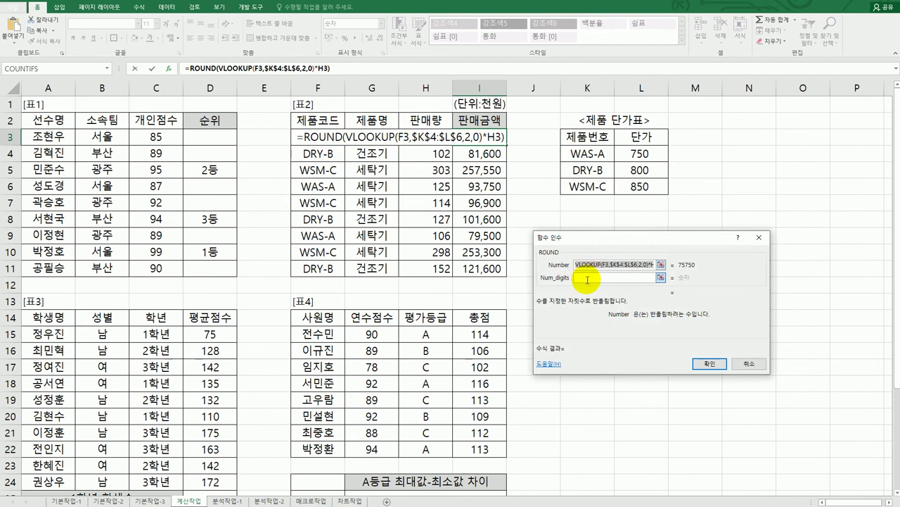
Set ROUND's Num_digits to -3 and fill the I3 formula down to I11.
{"action": "left_click", "coordinate": [591, 279]}
{"action": "type", "text": "-"}
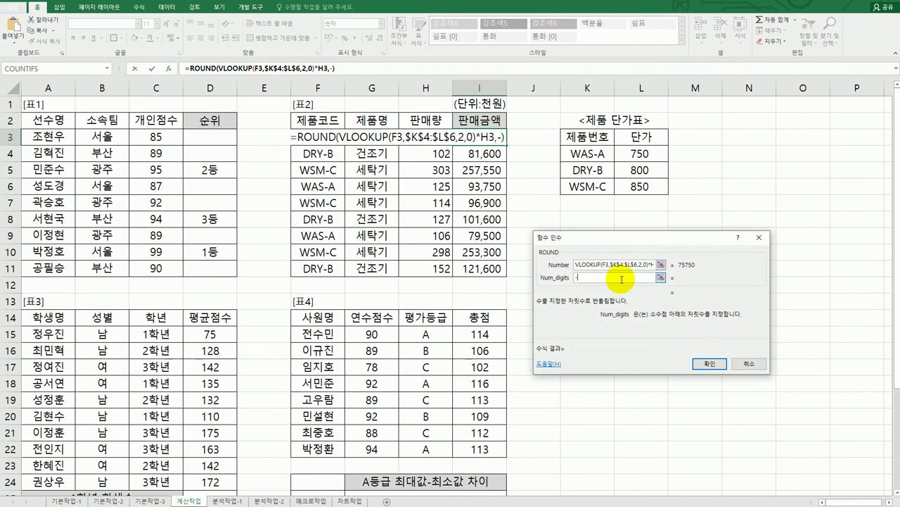
{"action": "type", "text": "1"}
{"action": "key", "text": "BackSpace"}
{"action": "type", "text": "2"}
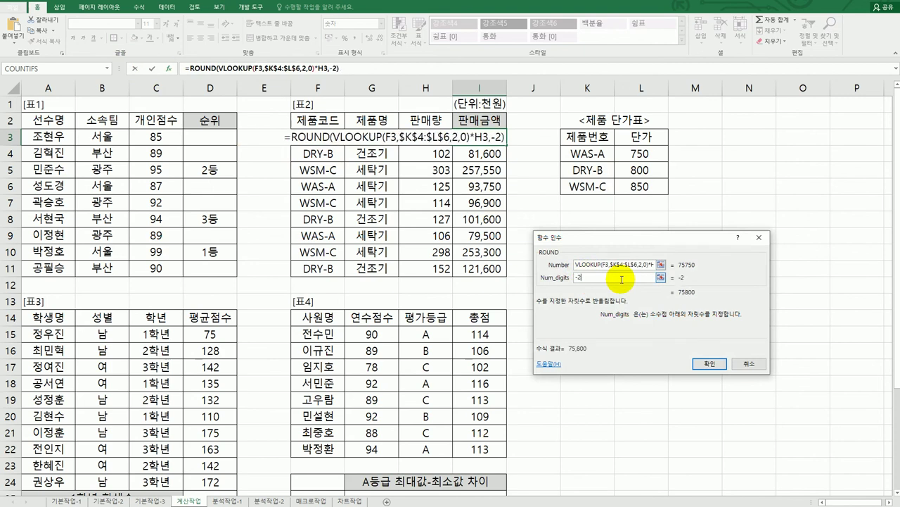
{"action": "key", "text": "BackSpace"}
{"action": "type", "text": "3"}
{"action": "left_click", "coordinate": [706, 364]}
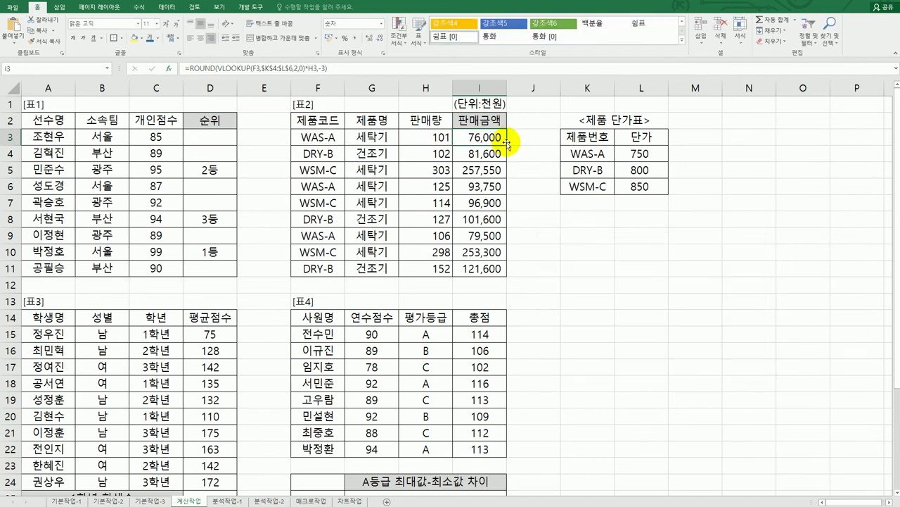
{"action": "left_click_drag", "start_coordinate": [507, 145], "coordinate": [497, 280]}
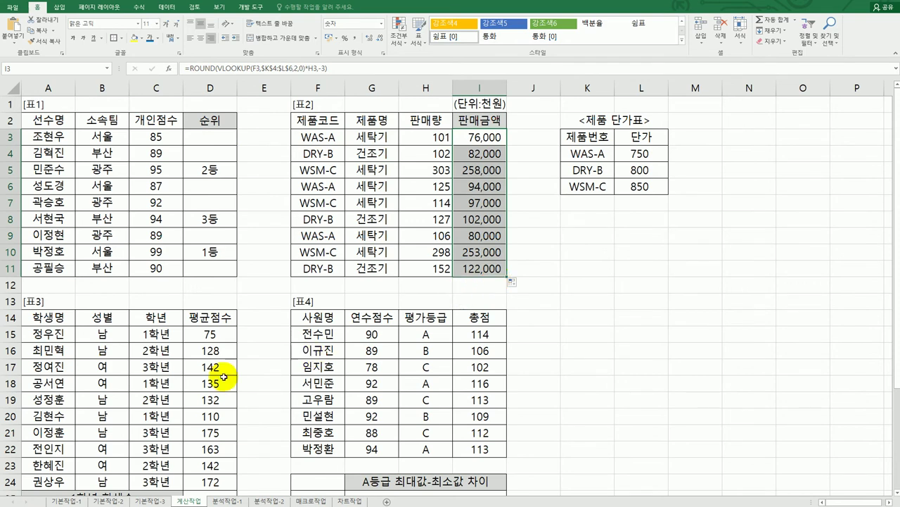
Start a COUNTIF function in D25, the 1학년 학생수 cell of 표3, and open its function arguments.
{"action": "left_click", "coordinate": [194, 370]}
{"action": "scroll", "coordinate": [192, 374], "scroll_direction": "down", "scroll_amount": 4}
{"action": "scroll", "coordinate": [192, 376], "scroll_direction": "up", "scroll_amount": 2}
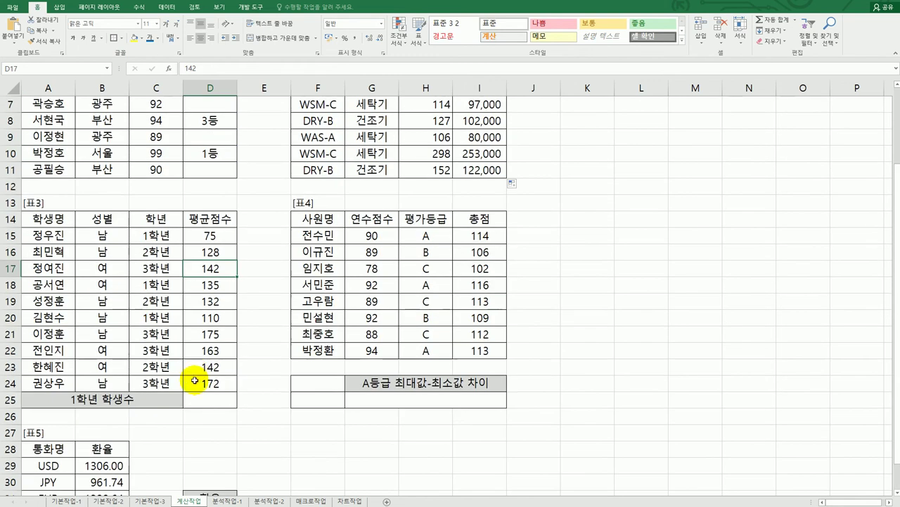
{"action": "left_click", "coordinate": [195, 402]}
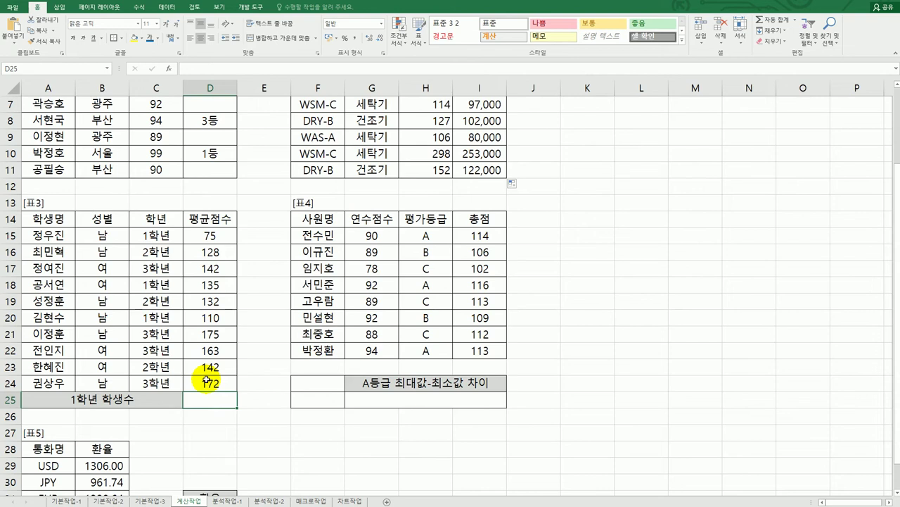
{"action": "type", "text": "="}
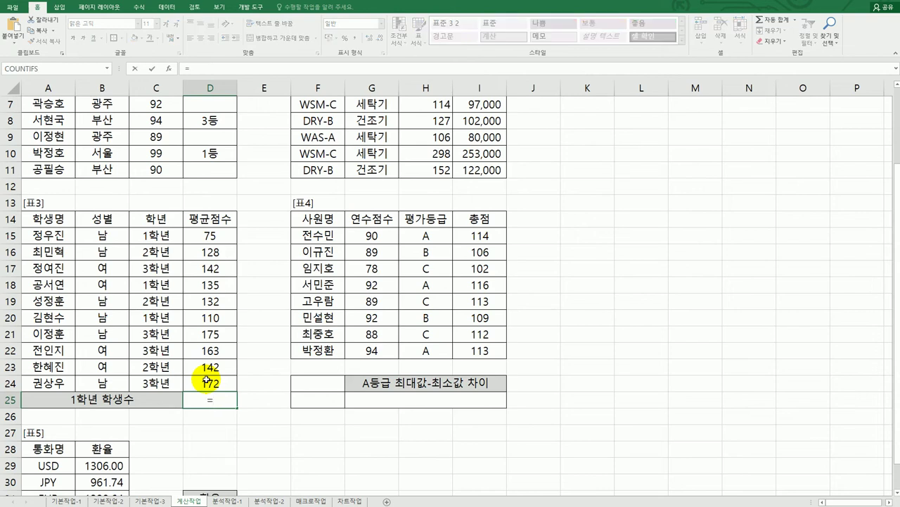
{"action": "type", "text": "co"}
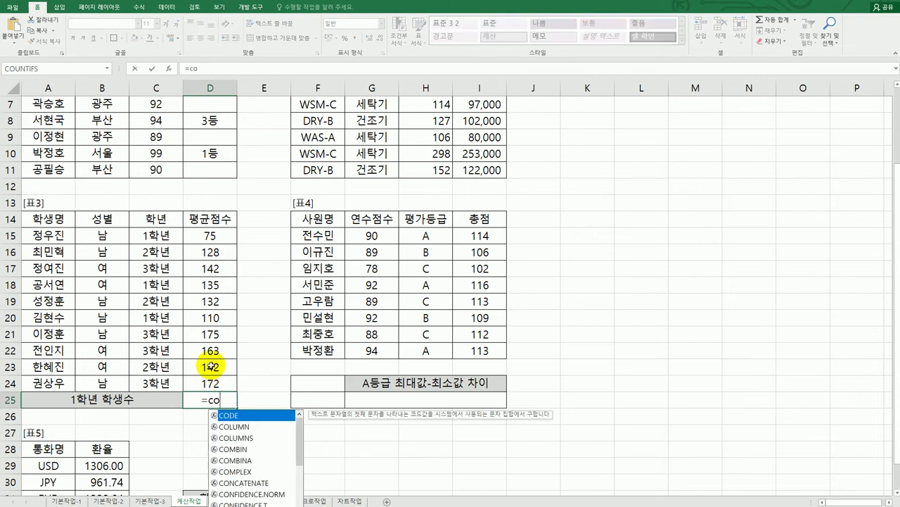
{"action": "type", "text": "u"}
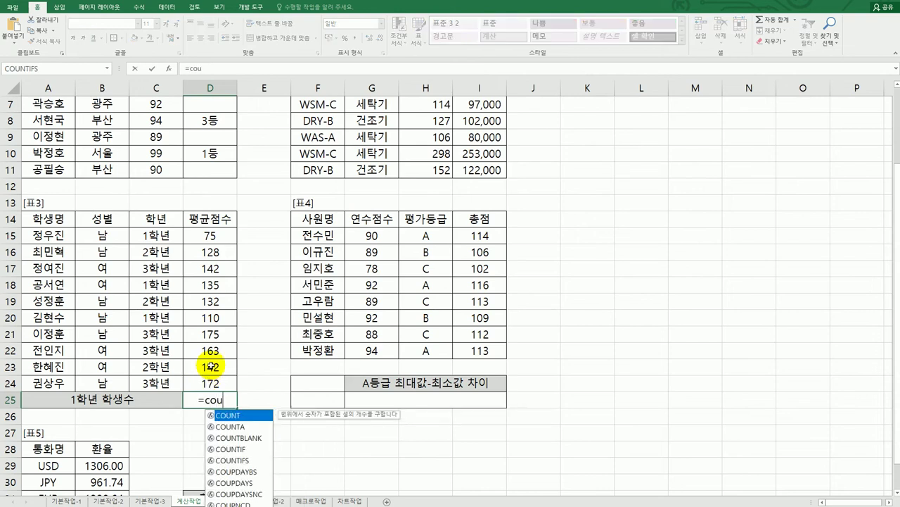
{"action": "double_click", "coordinate": [241, 449]}
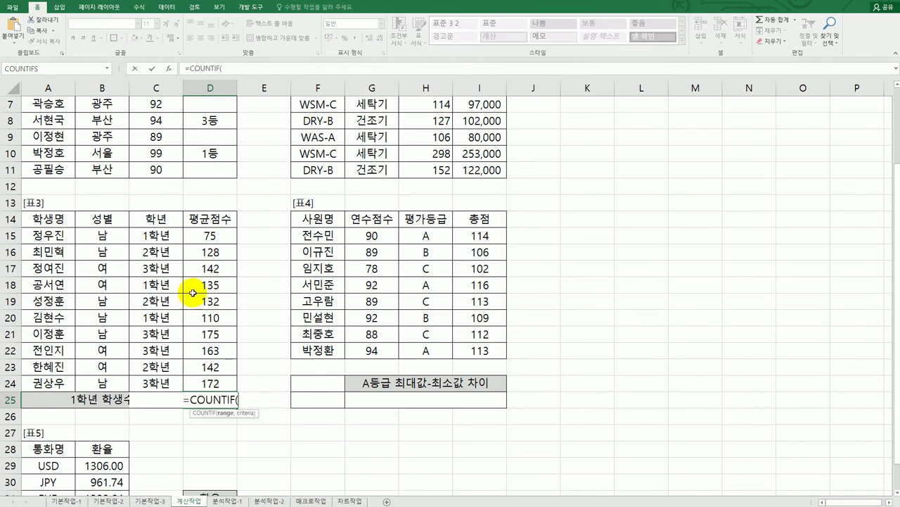
{"action": "left_click", "coordinate": [170, 74]}
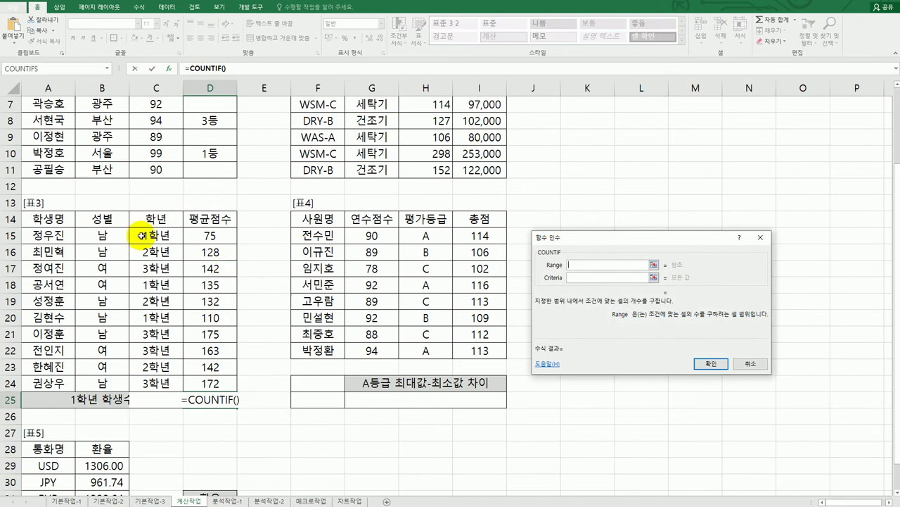
Complete the COUNTIF with Range C15:C24 and Criteria C15.
{"action": "left_click_drag", "start_coordinate": [138, 235], "coordinate": [158, 382]}
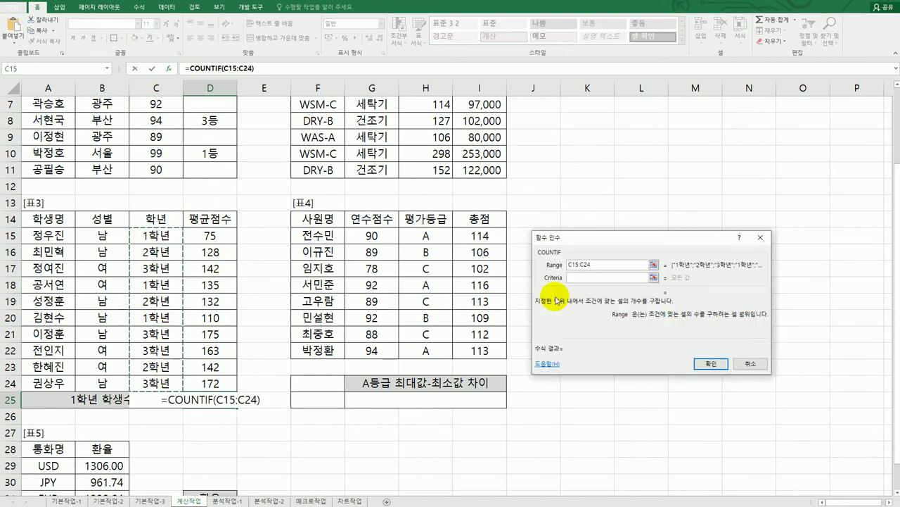
{"action": "left_click", "coordinate": [584, 277]}
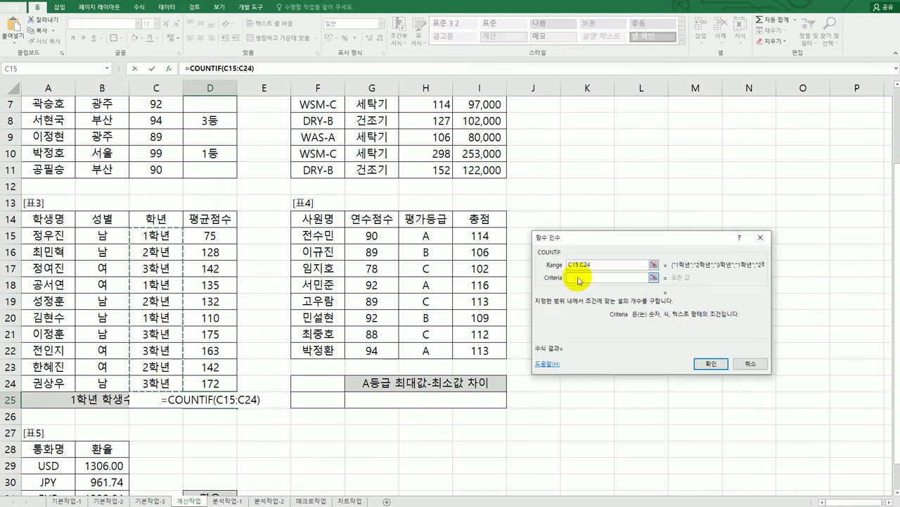
{"action": "left_click", "coordinate": [144, 239]}
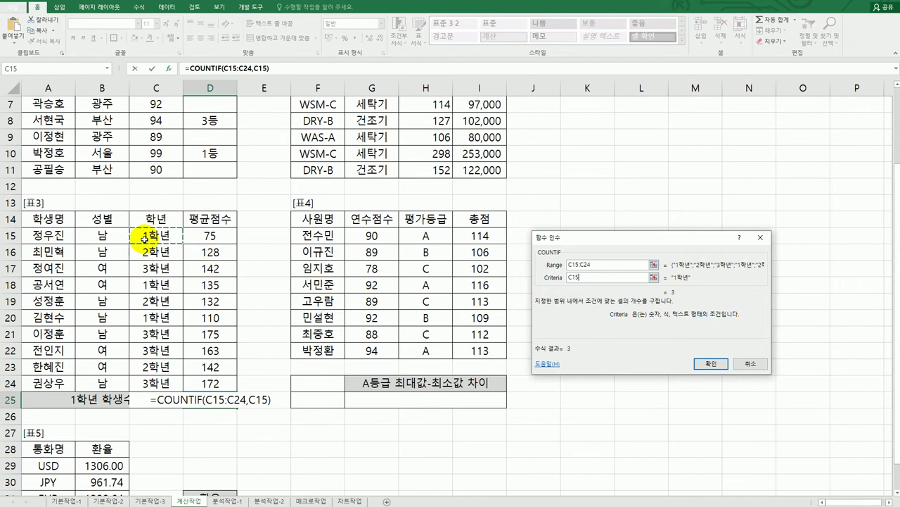
{"action": "left_click", "coordinate": [707, 363]}
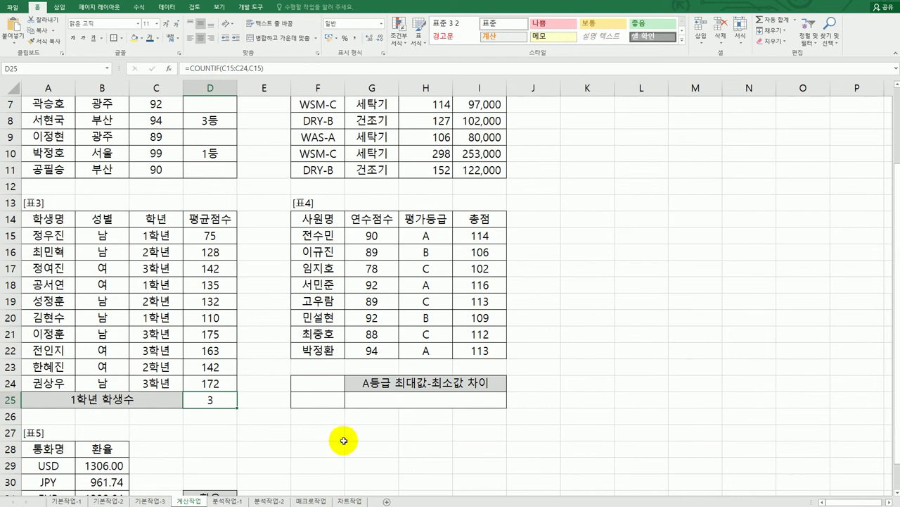
Append the unit to the D25 formula as =COUNTIF(C15:C24,C15)&"명".
{"action": "double_click", "coordinate": [214, 405]}
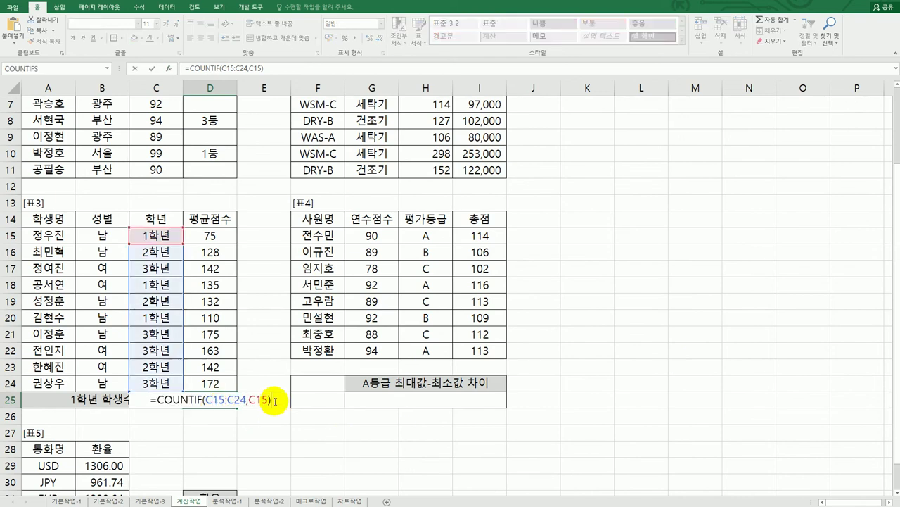
{"action": "type", "text": "&\"명"}
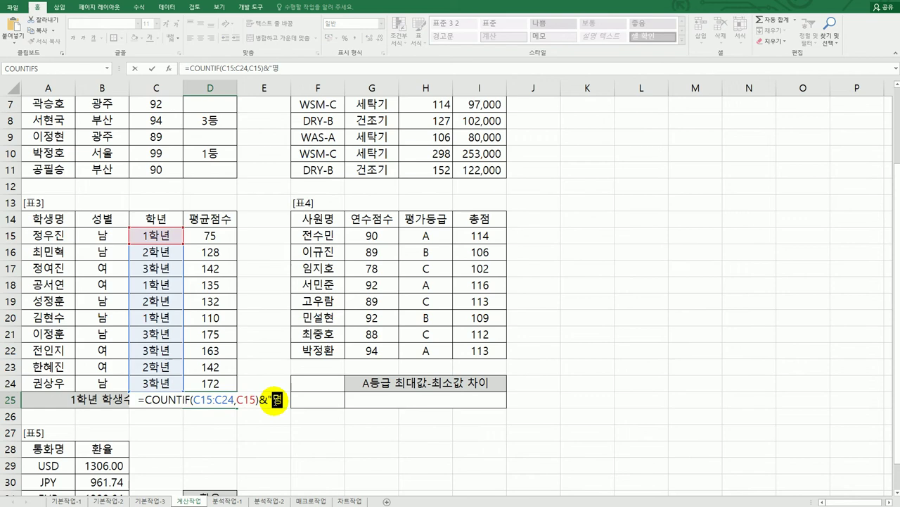
{"action": "type", "text": "\""}
{"action": "key", "text": "Return"}
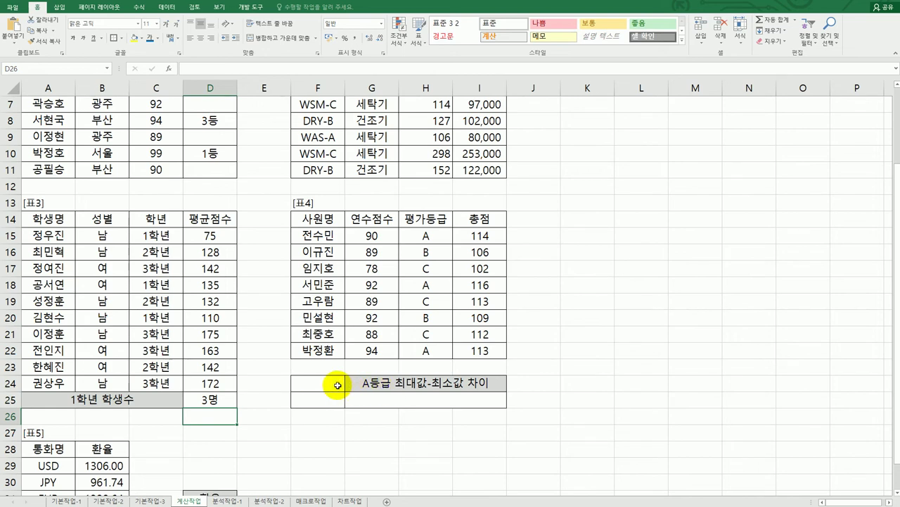
Copy the 평가등급 header and its A value from H14:H15 into F24:F25 as the criteria range.
{"action": "left_click_drag", "start_coordinate": [336, 384], "coordinate": [332, 401]}
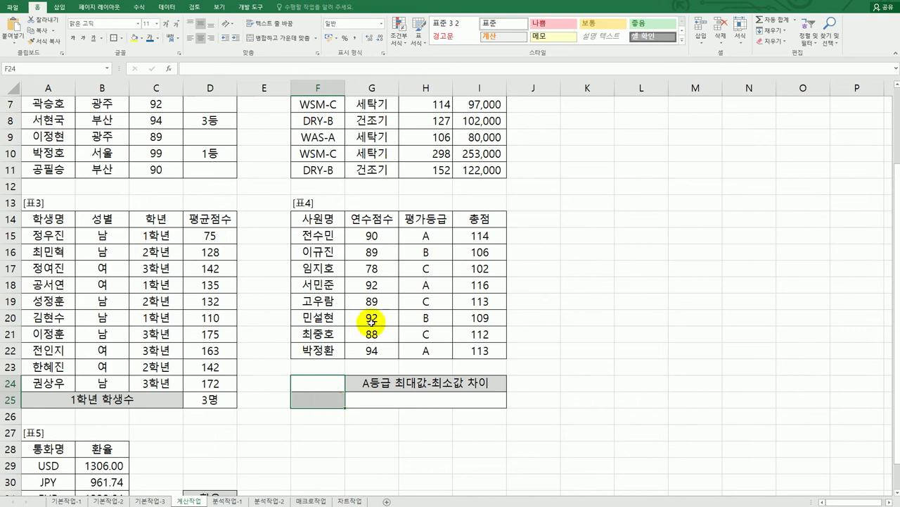
{"action": "left_click_drag", "start_coordinate": [427, 218], "coordinate": [432, 233]}
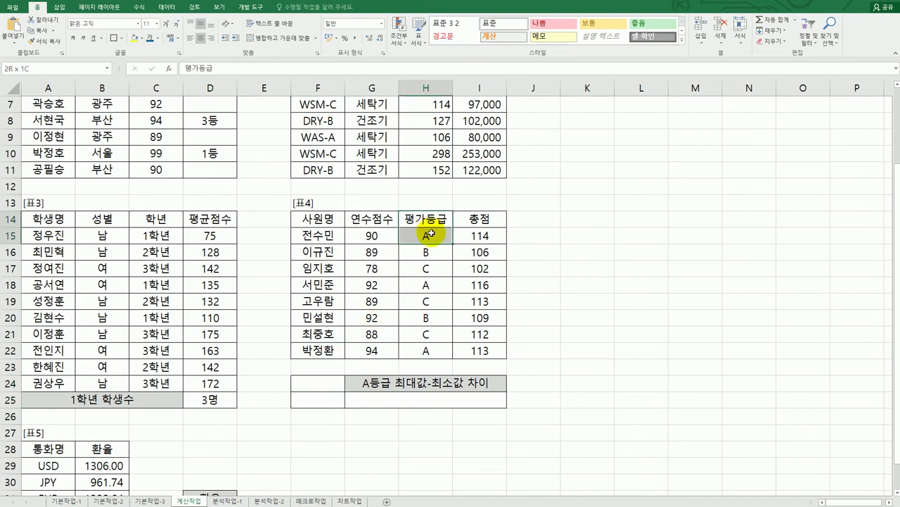
{"action": "key", "text": "ctrl+c"}
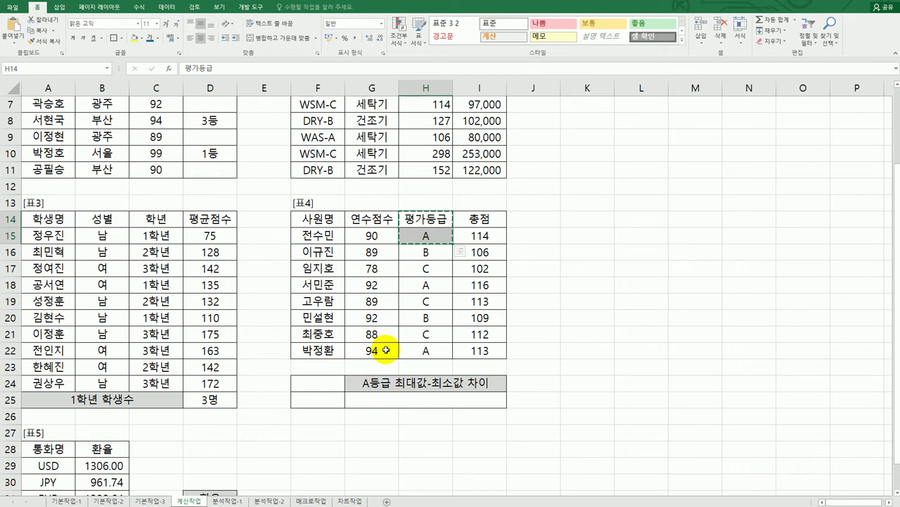
{"action": "left_click", "coordinate": [312, 382]}
{"action": "key", "text": "ctrl+v"}
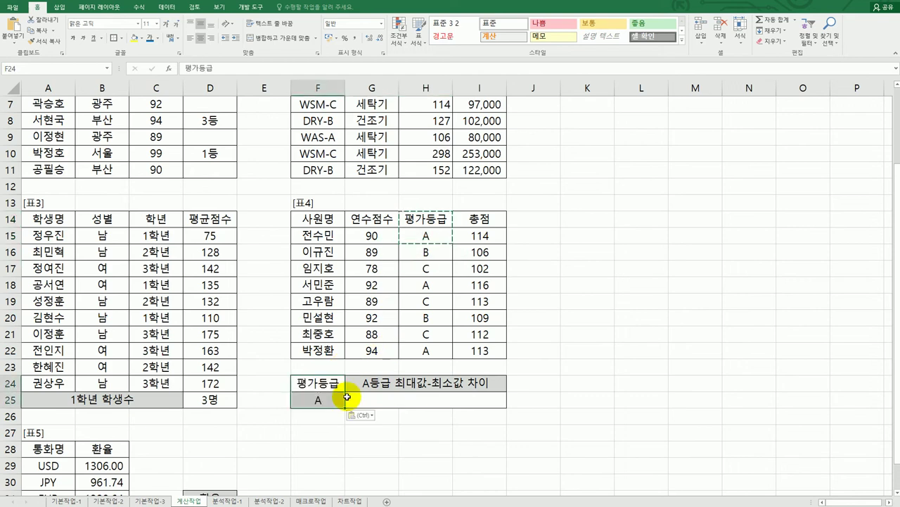
Start a DMAX function in G25, the A등급 최대값-최소값 차이 cell of 표4, and open its function arguments.
{"action": "left_click", "coordinate": [381, 400]}
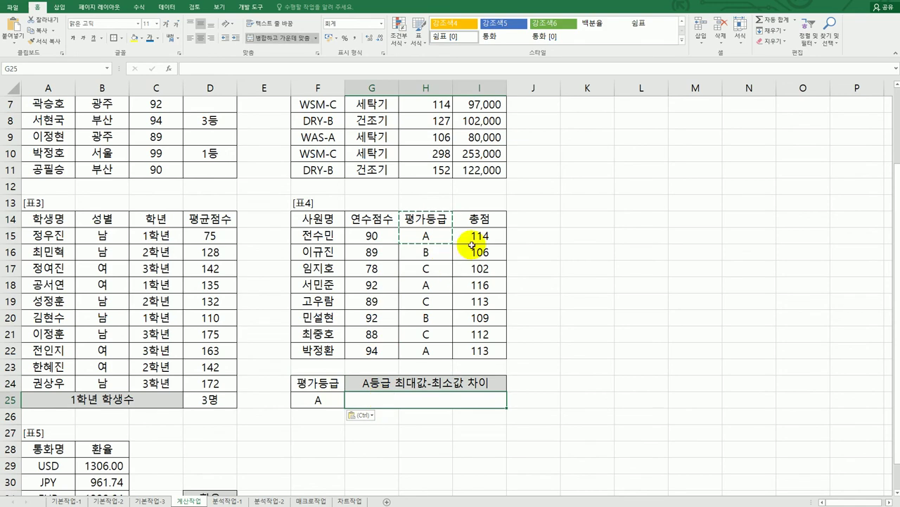
{"action": "left_click", "coordinate": [493, 234]}
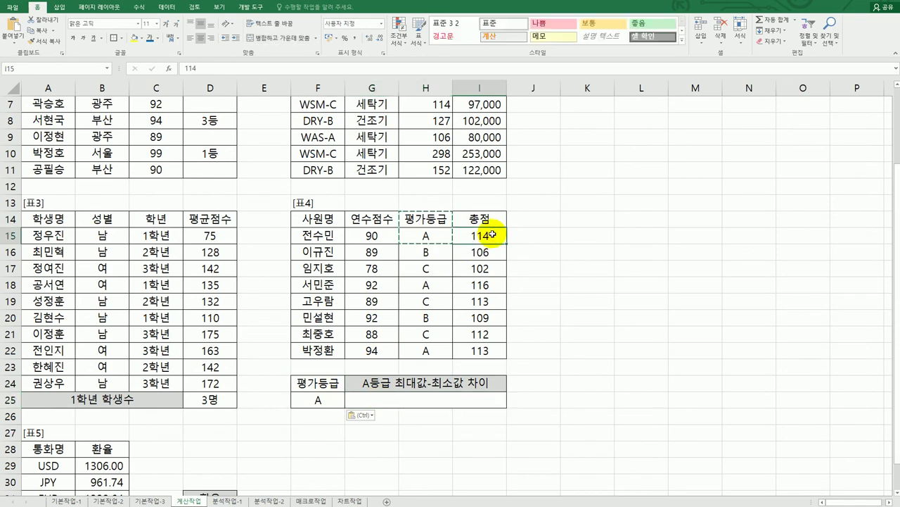
{"action": "left_click", "coordinate": [412, 402]}
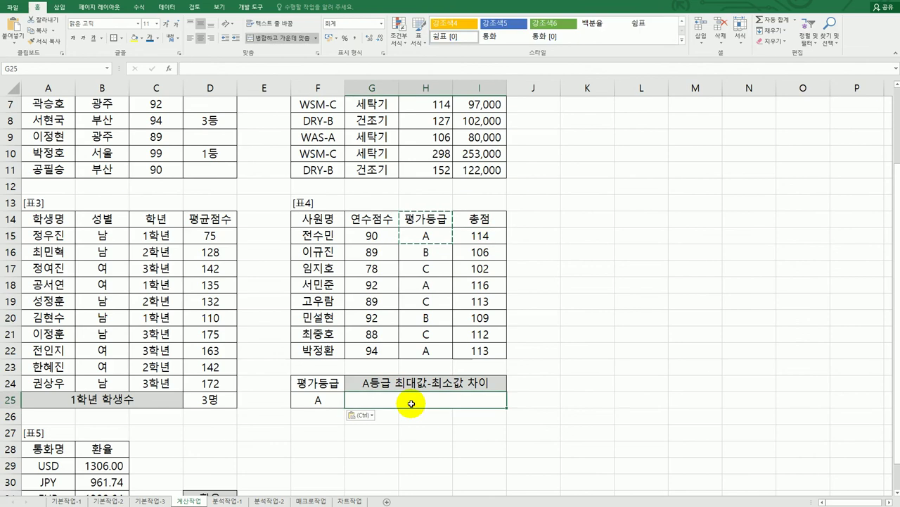
{"action": "key", "text": "Escape"}
{"action": "type", "text": "="}
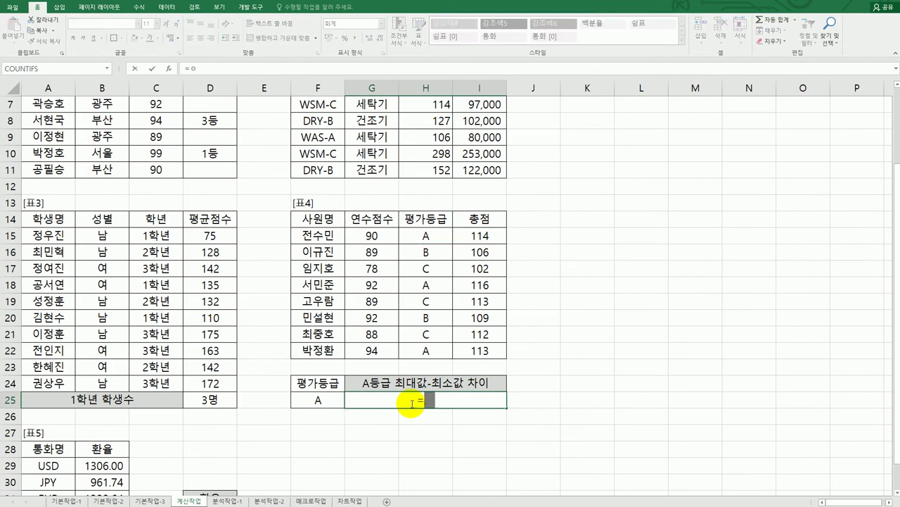
{"action": "type", "text": "dm"}
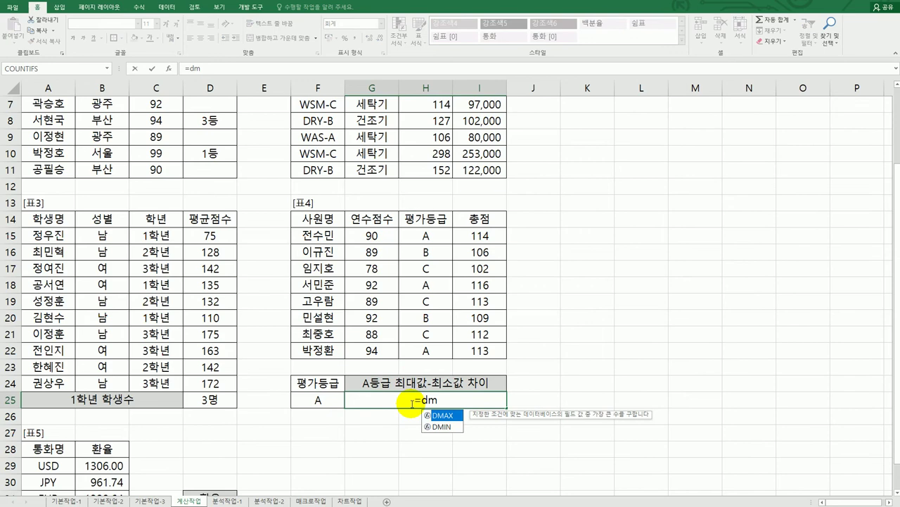
{"action": "double_click", "coordinate": [449, 416]}
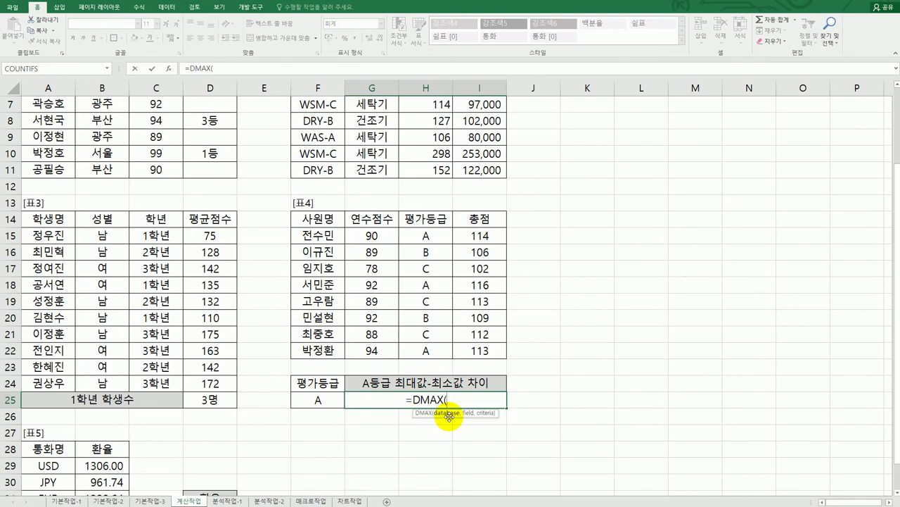
{"action": "left_click", "coordinate": [168, 70]}
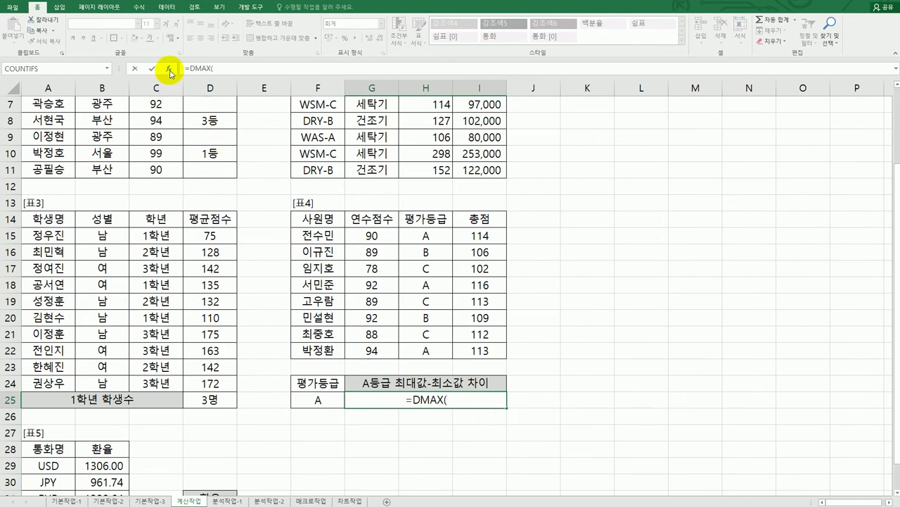
Complete the DMAX with Database F14:I22, Field I14 and Criteria F24:F25.
{"action": "left_click_drag", "start_coordinate": [317, 218], "coordinate": [492, 350]}
{"action": "left_click", "coordinate": [595, 274]}
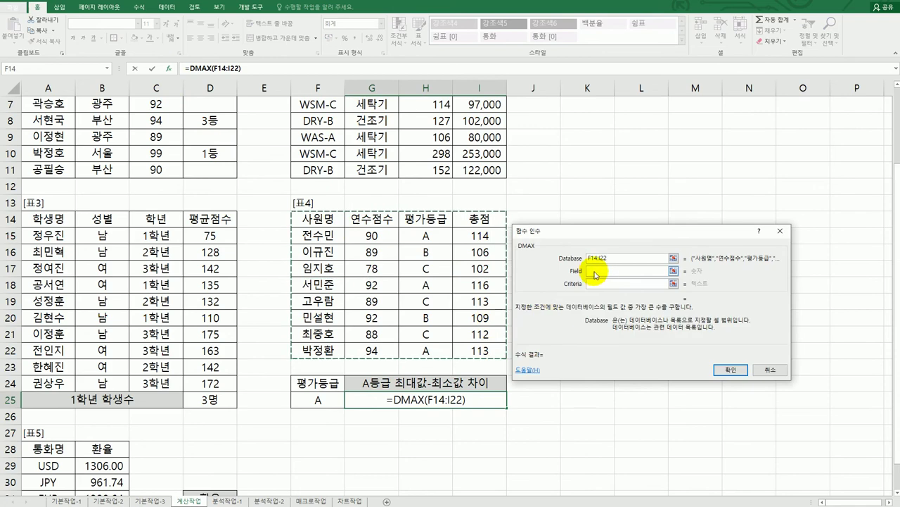
{"action": "left_click", "coordinate": [484, 219]}
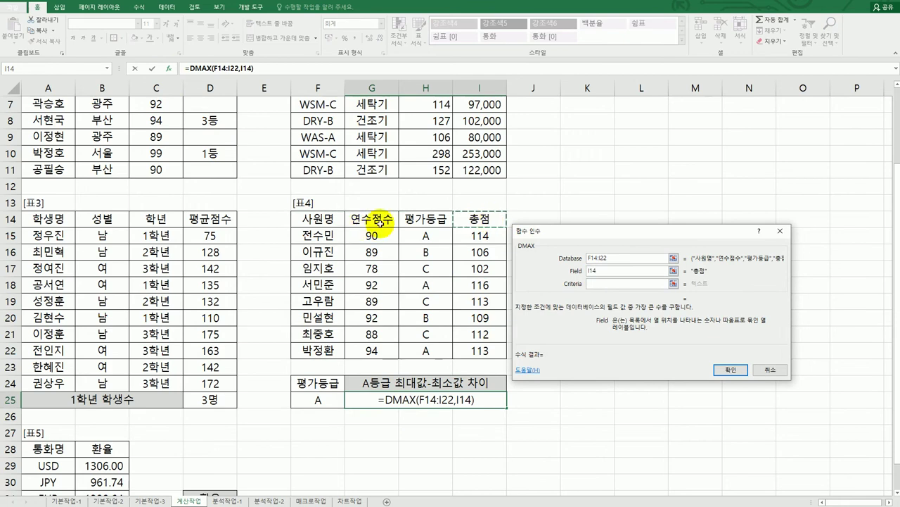
{"action": "left_click", "coordinate": [602, 284]}
{"action": "left_click_drag", "start_coordinate": [330, 383], "coordinate": [321, 399]}
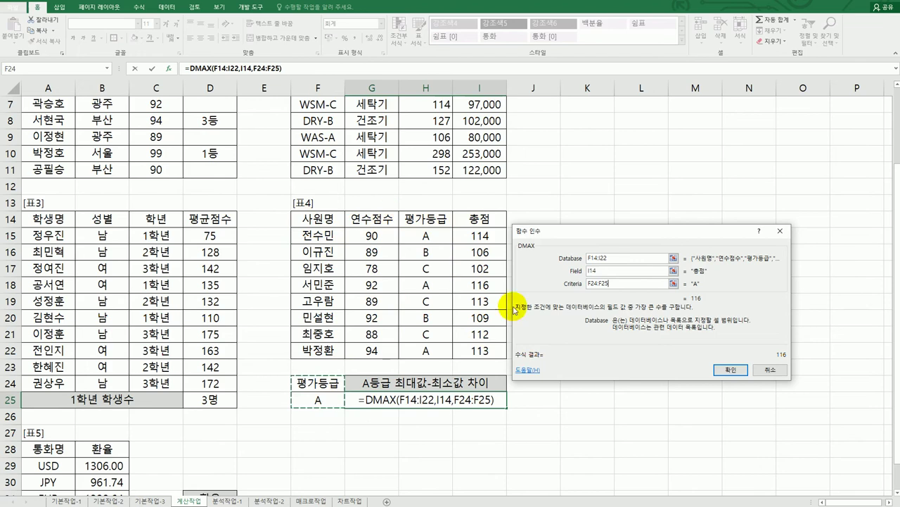
{"action": "left_click", "coordinate": [728, 368]}
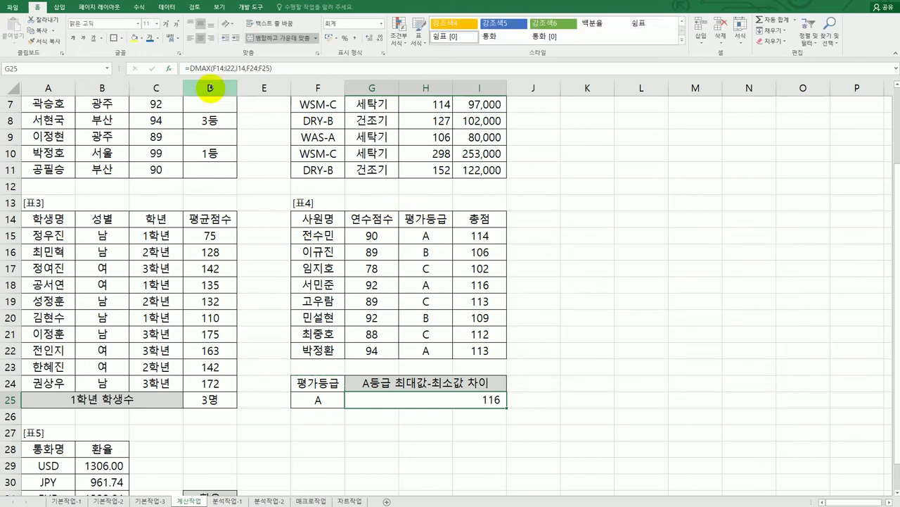
Append a subtracted DMIN function to the end of the G25 formula and open its function arguments.
{"action": "double_click", "coordinate": [496, 400]}
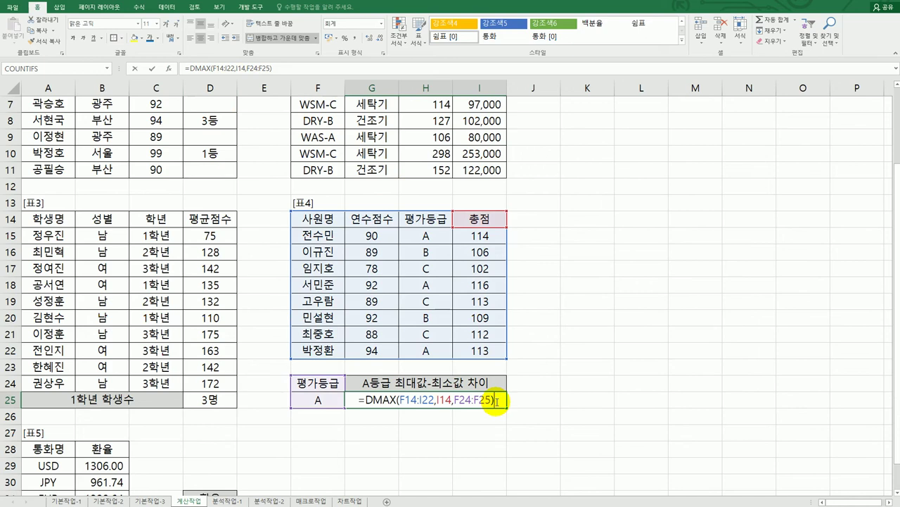
{"action": "type", "text": "-"}
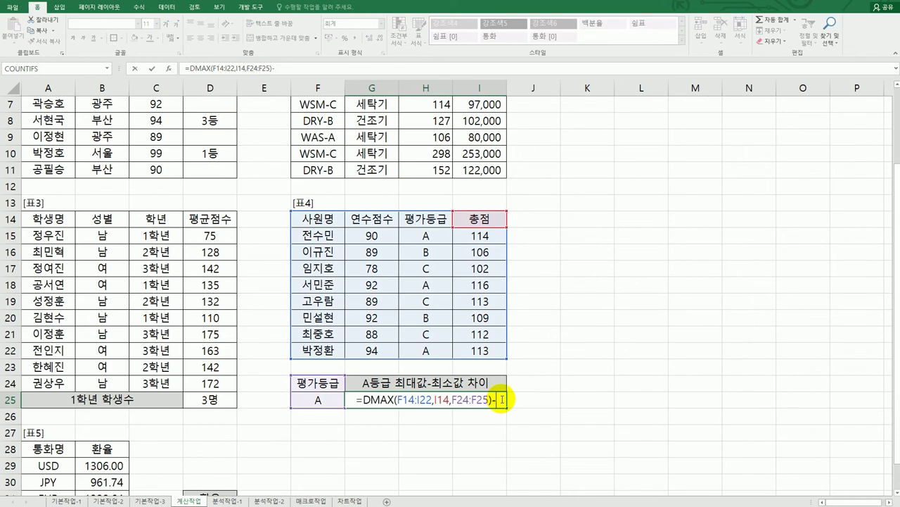
{"action": "type", "text": "dm"}
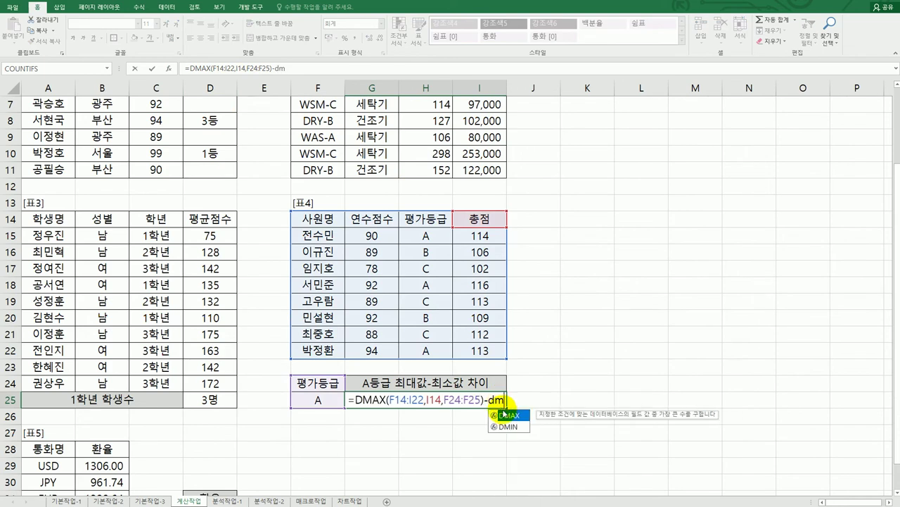
{"action": "double_click", "coordinate": [508, 426]}
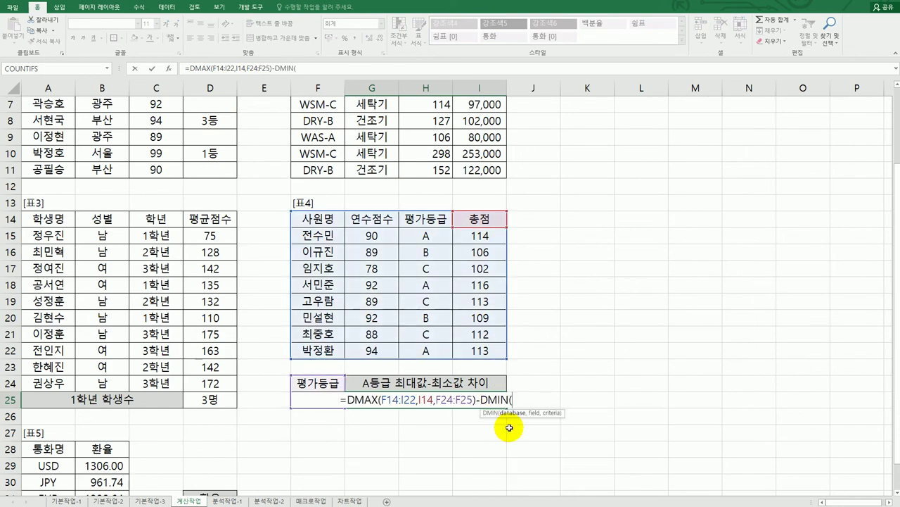
{"action": "left_click", "coordinate": [168, 68]}
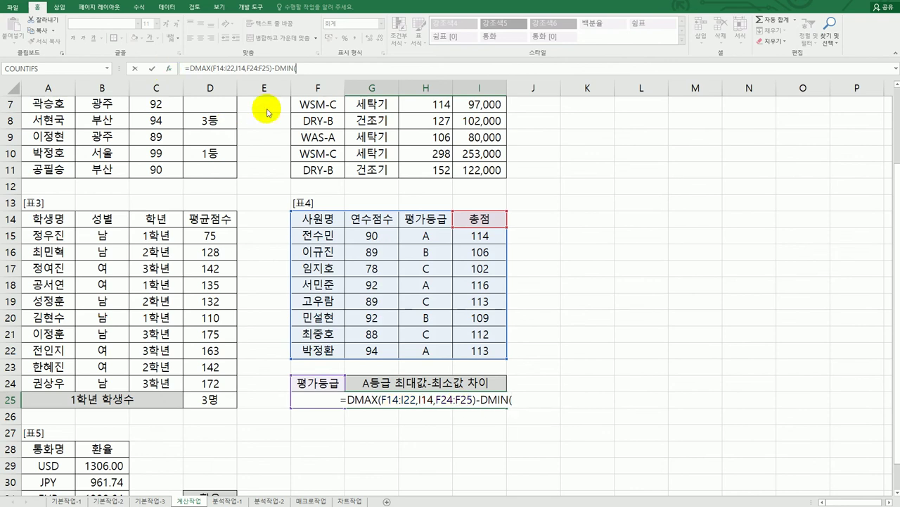
Complete the DMIN with Database F14:I22, Field I14 and Criteria F24:F25.
{"action": "left_click_drag", "start_coordinate": [313, 217], "coordinate": [484, 351]}
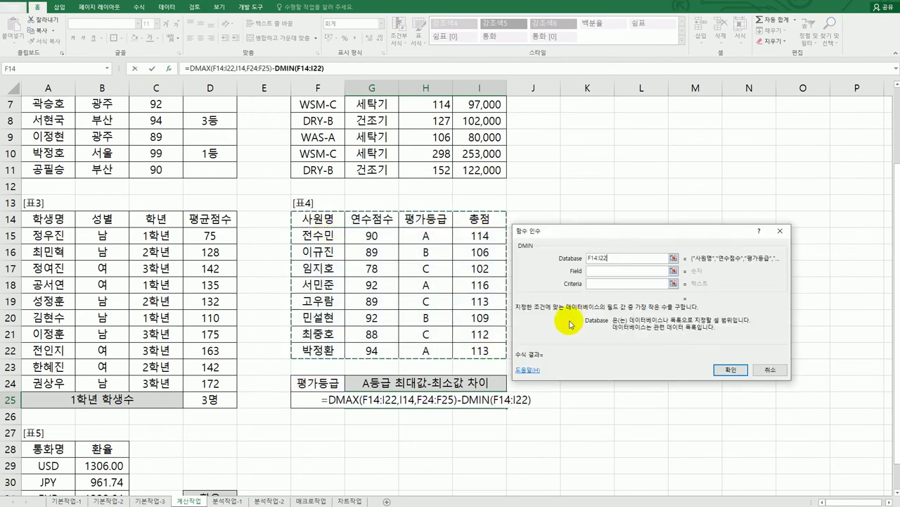
{"action": "left_click", "coordinate": [588, 270]}
{"action": "left_click", "coordinate": [496, 220]}
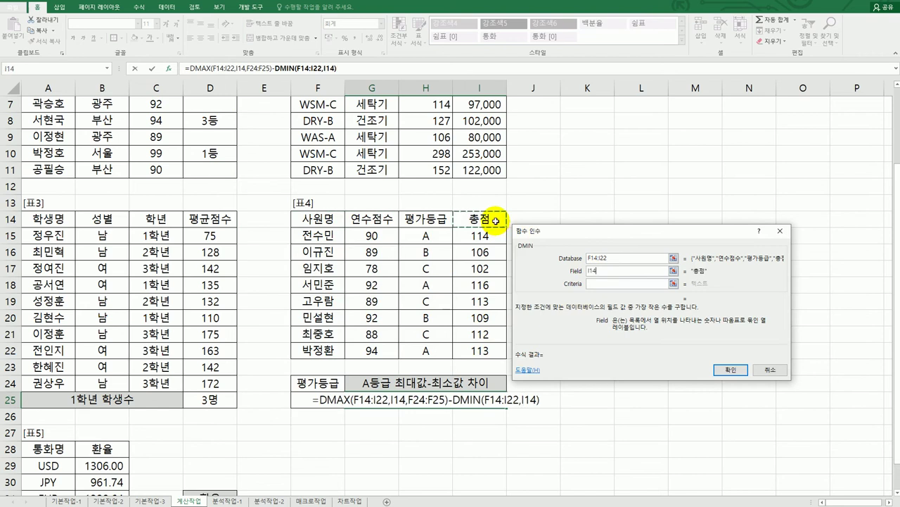
{"action": "left_click", "coordinate": [607, 284]}
{"action": "left_click_drag", "start_coordinate": [318, 384], "coordinate": [318, 407]}
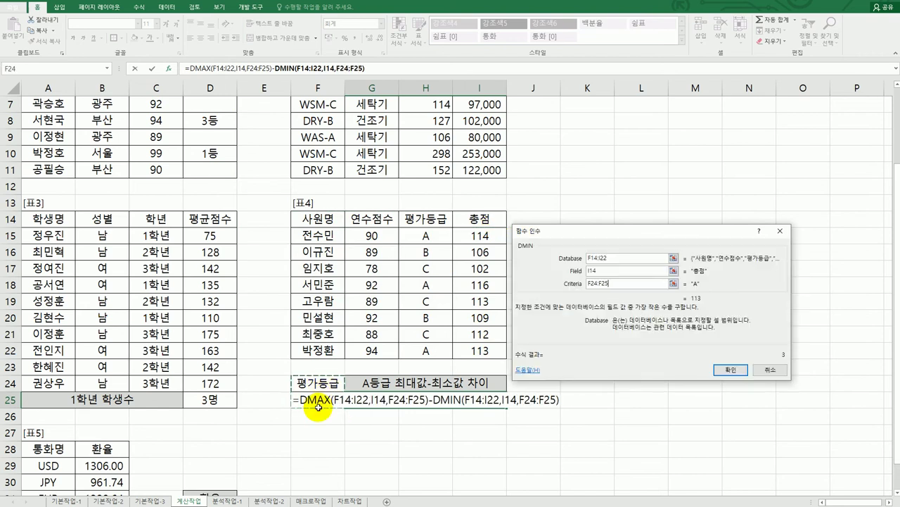
{"action": "left_click", "coordinate": [728, 370]}
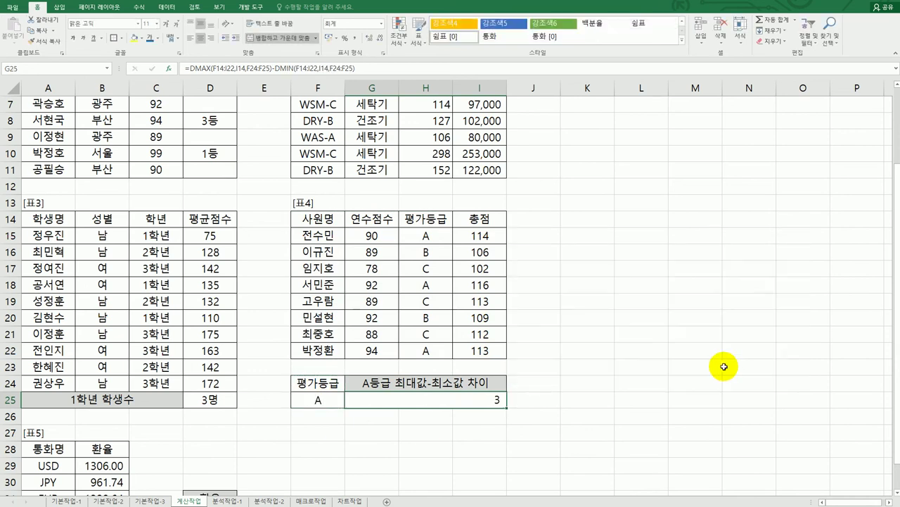
Start a MATCH function in D32, the 환율 result cell of 표5, and open its function arguments.
{"action": "scroll", "coordinate": [281, 455], "scroll_direction": "down", "scroll_amount": 4}
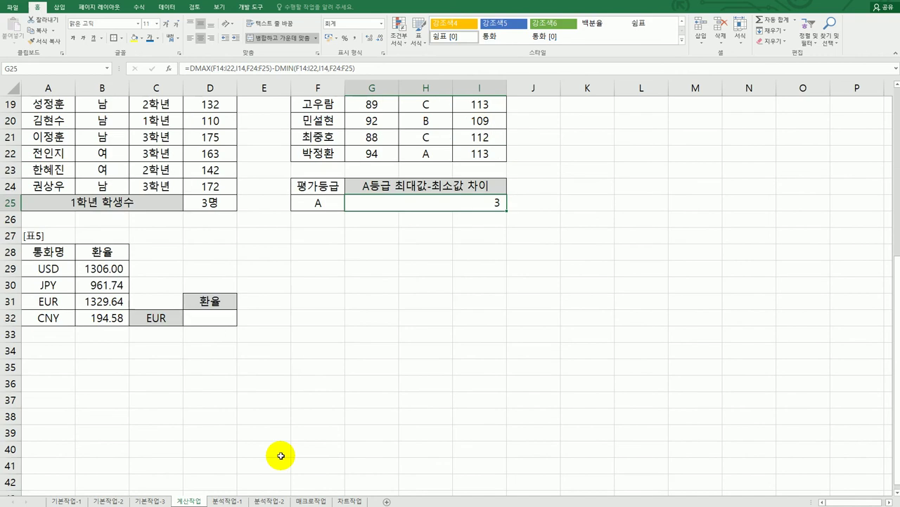
{"action": "left_click", "coordinate": [204, 321]}
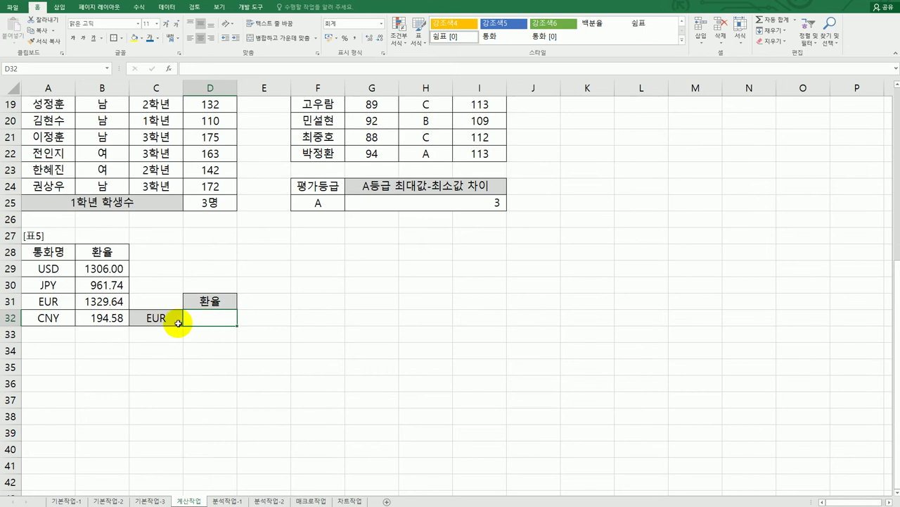
{"action": "left_click", "coordinate": [176, 318]}
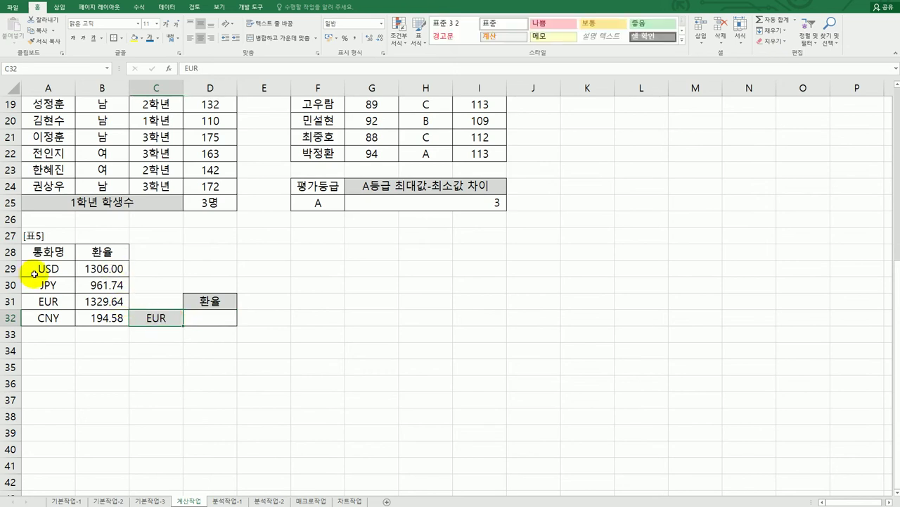
{"action": "left_click_drag", "start_coordinate": [40, 268], "coordinate": [37, 318]}
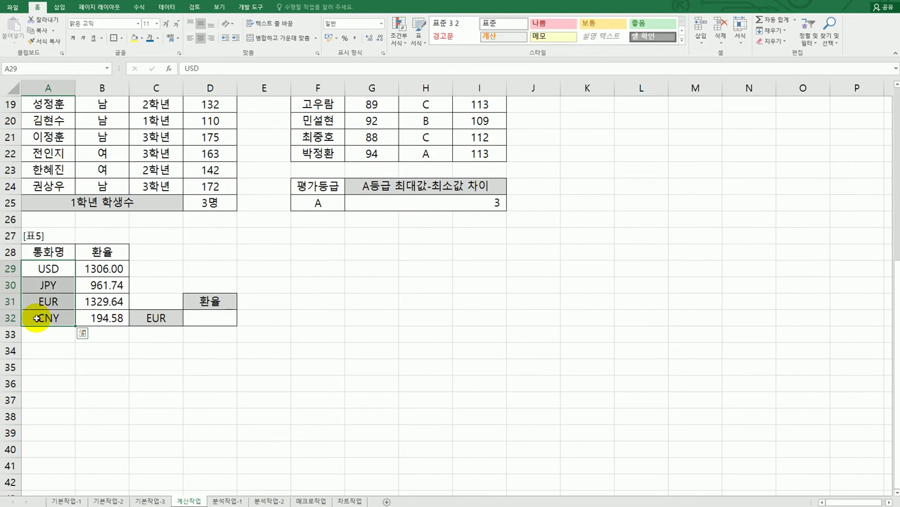
{"action": "left_click", "coordinate": [203, 316]}
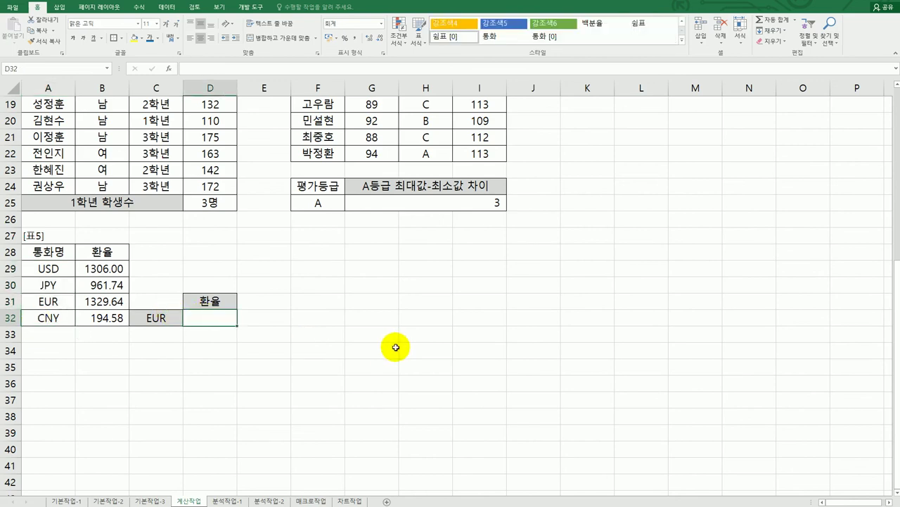
{"action": "type", "text": "=m"}
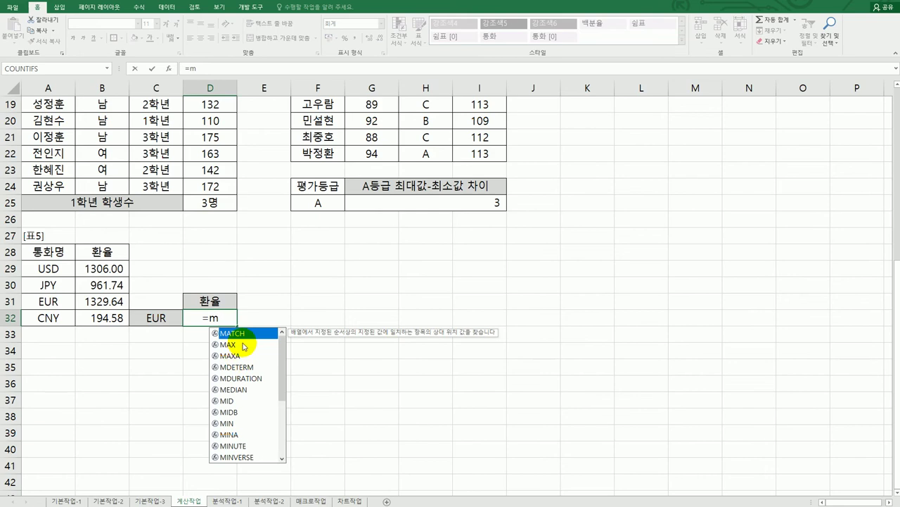
{"action": "double_click", "coordinate": [236, 332]}
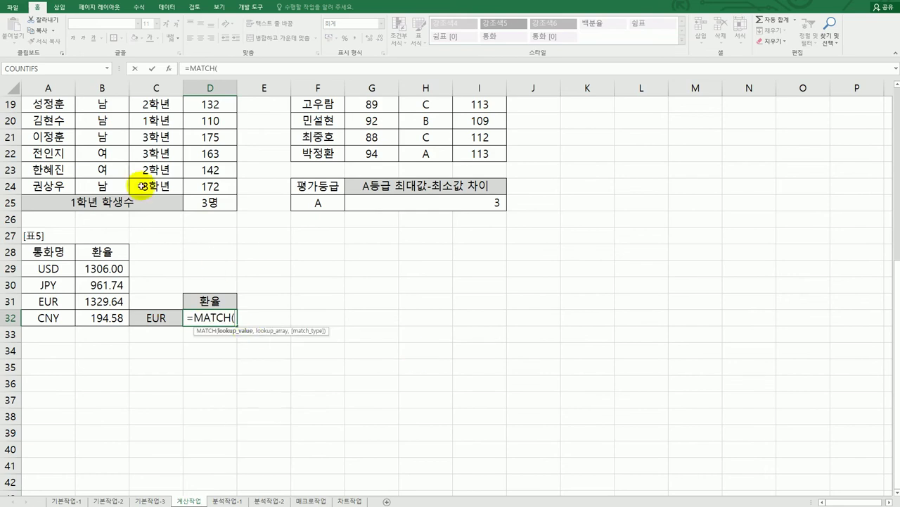
{"action": "left_click", "coordinate": [169, 69]}
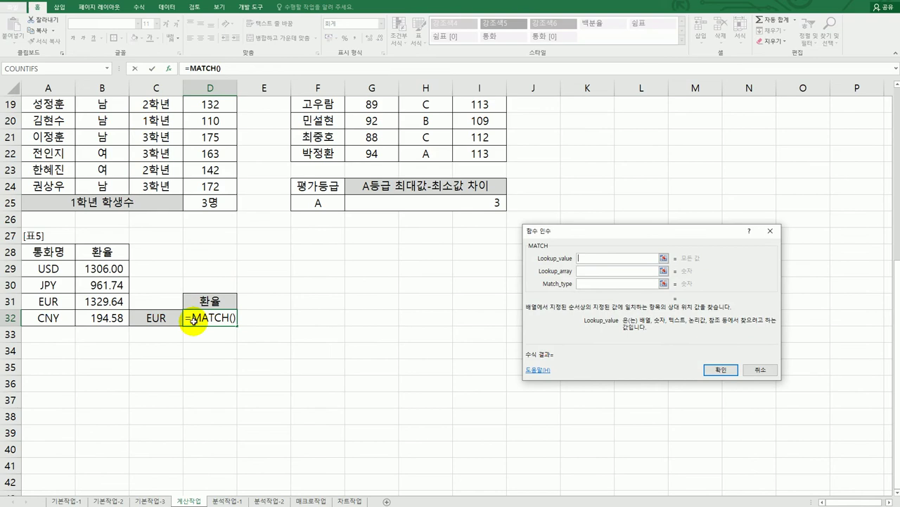
Complete the MATCH with Lookup_value C32, Lookup_array A29:A32 and Match_type 0.
{"action": "left_click", "coordinate": [146, 321]}
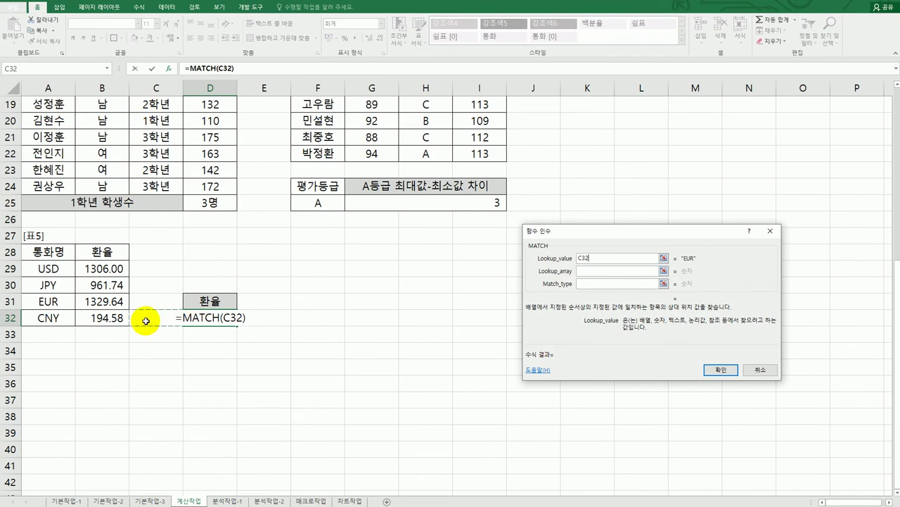
{"action": "left_click", "coordinate": [584, 272]}
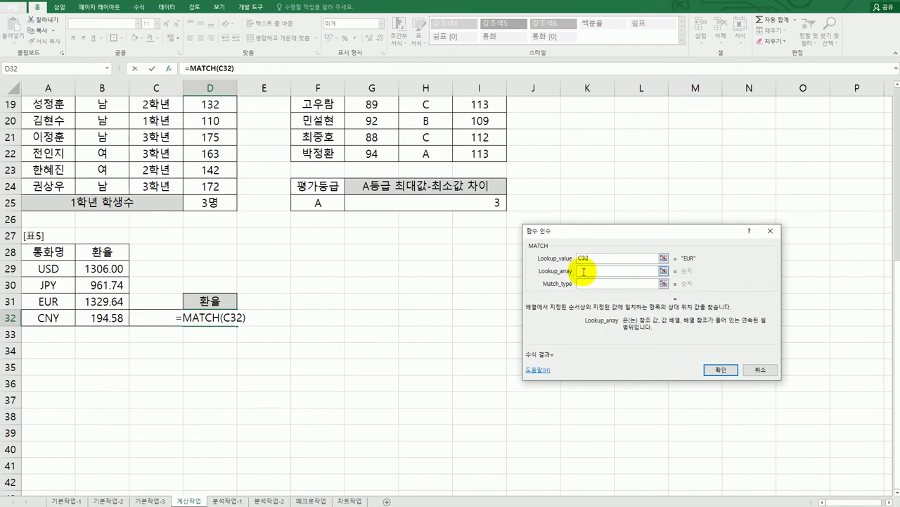
{"action": "left_click_drag", "start_coordinate": [46, 268], "coordinate": [47, 324]}
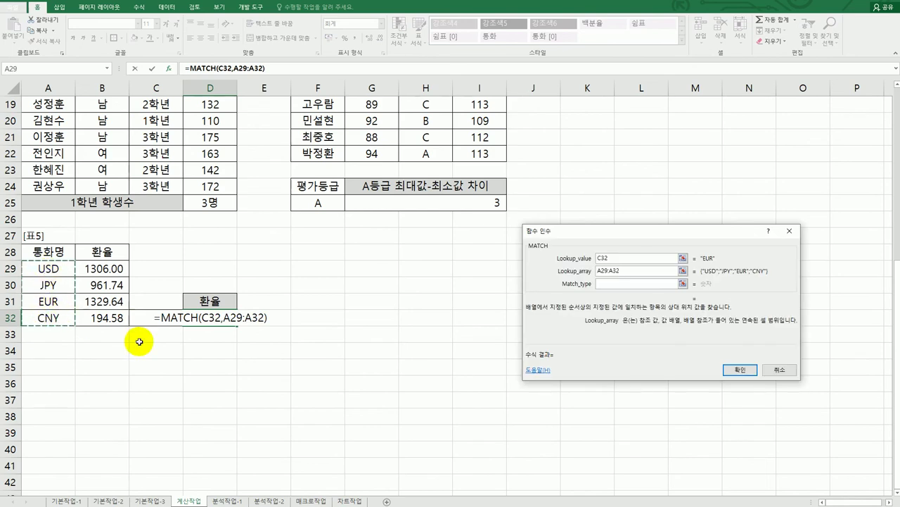
{"action": "left_click", "coordinate": [614, 284]}
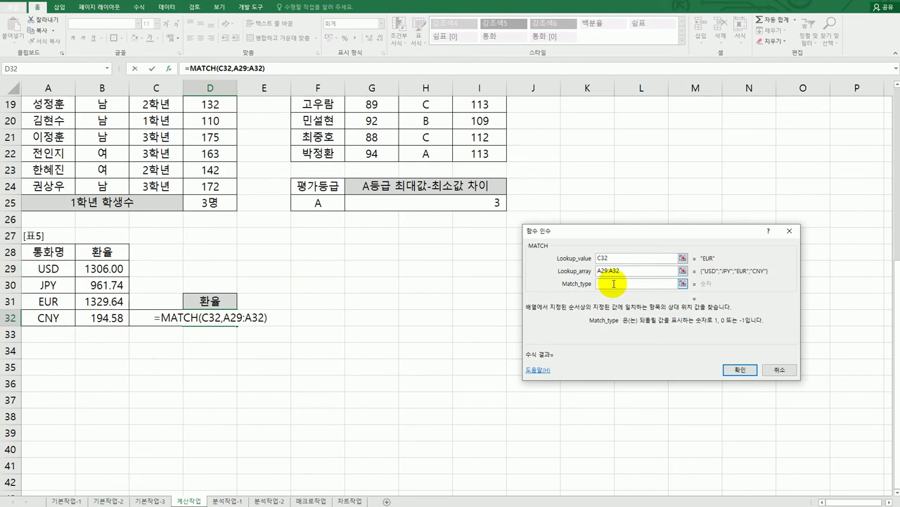
{"action": "type", "text": "0"}
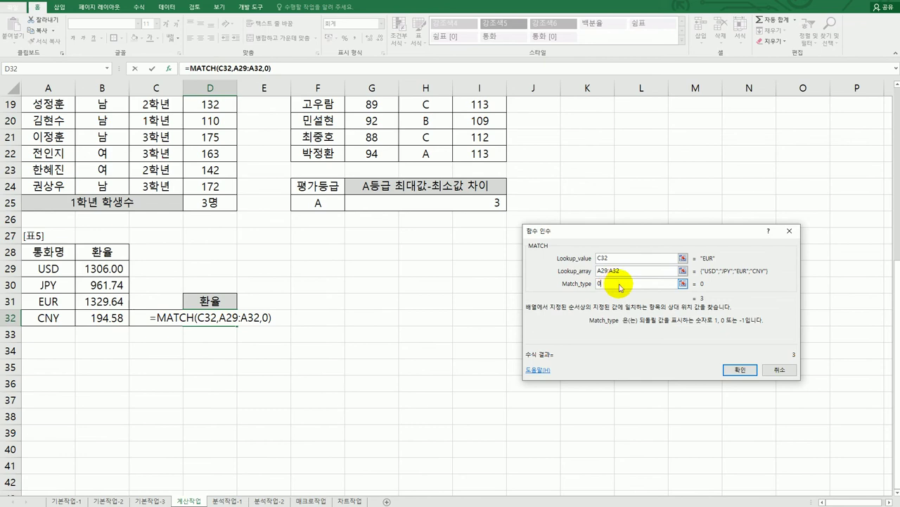
{"action": "left_click", "coordinate": [737, 369]}
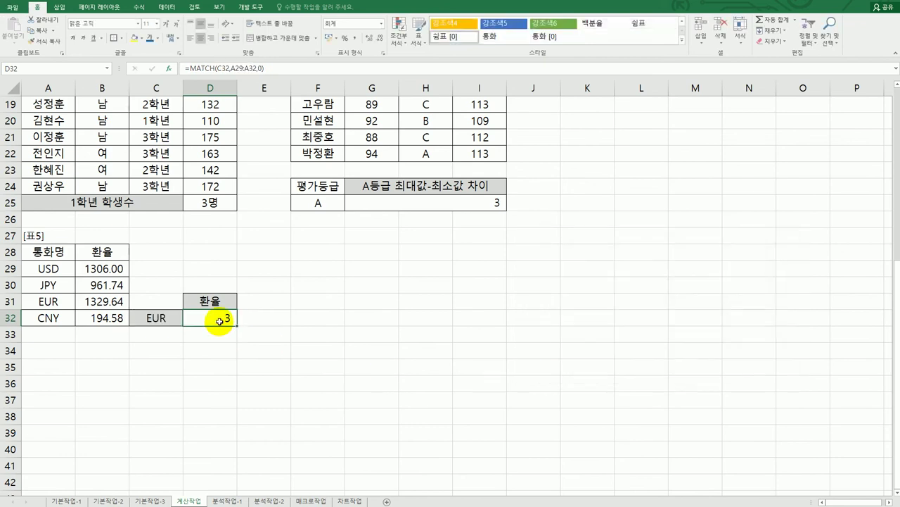
{"action": "left_click_drag", "start_coordinate": [52, 267], "coordinate": [56, 322]}
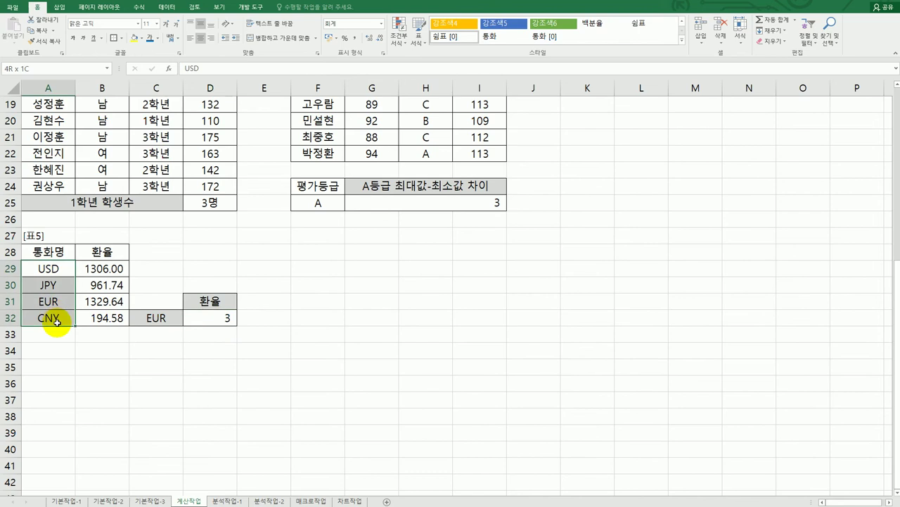
{"action": "left_click", "coordinate": [163, 319]}
{"action": "left_click", "coordinate": [223, 318]}
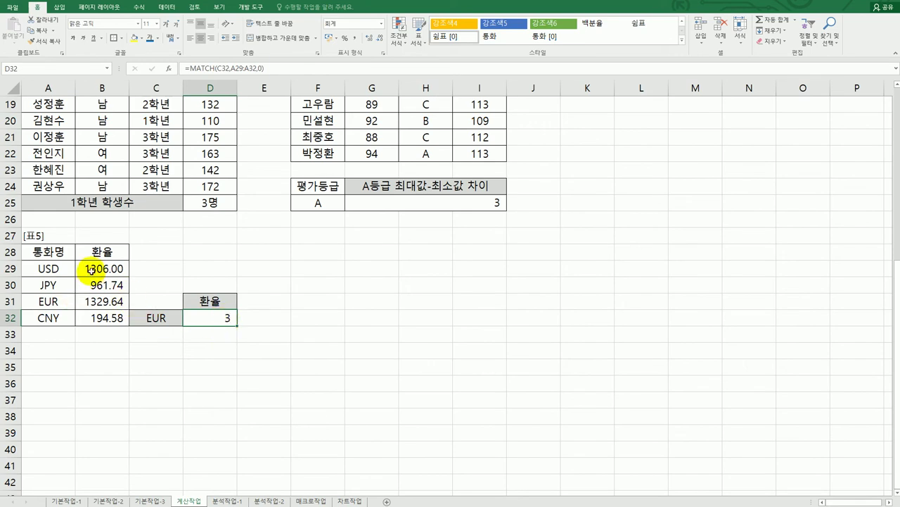
{"action": "left_click_drag", "start_coordinate": [92, 267], "coordinate": [98, 313]}
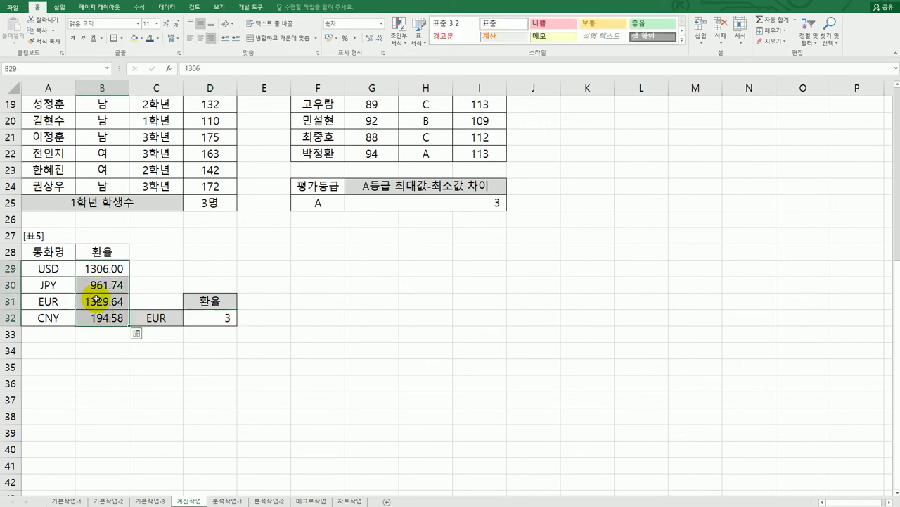
Wrap the MATCH formula in D32 in an INDEX function with B29:B32 as its array argument.
{"action": "left_click", "coordinate": [209, 312]}
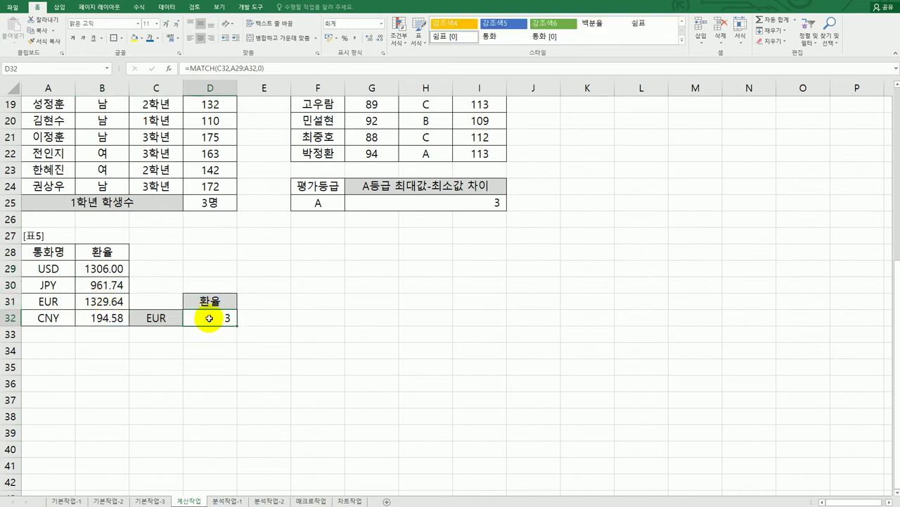
{"action": "double_click", "coordinate": [209, 317]}
{"action": "key", "text": "Left"}
{"action": "key", "text": "Left"}
{"action": "key", "text": "Left"}
{"action": "key", "text": "Left"}
{"action": "key", "text": "Left"}
{"action": "key", "text": "Left"}
{"action": "key", "text": "Left"}
{"action": "key", "text": "Left"}
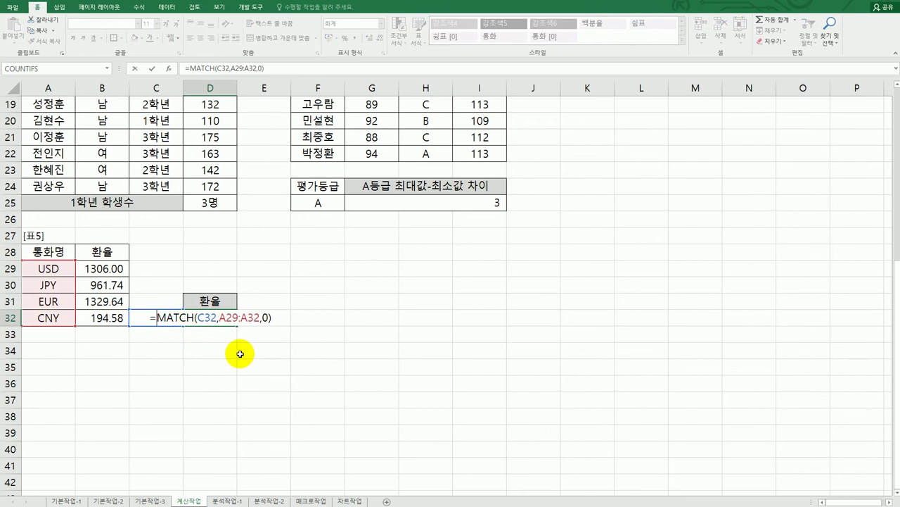
{"action": "type", "text": "in"}
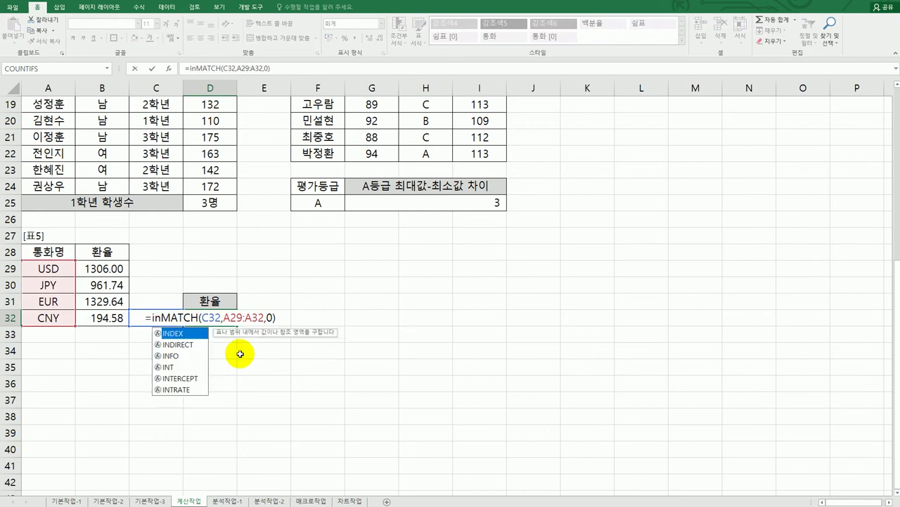
{"action": "double_click", "coordinate": [171, 330]}
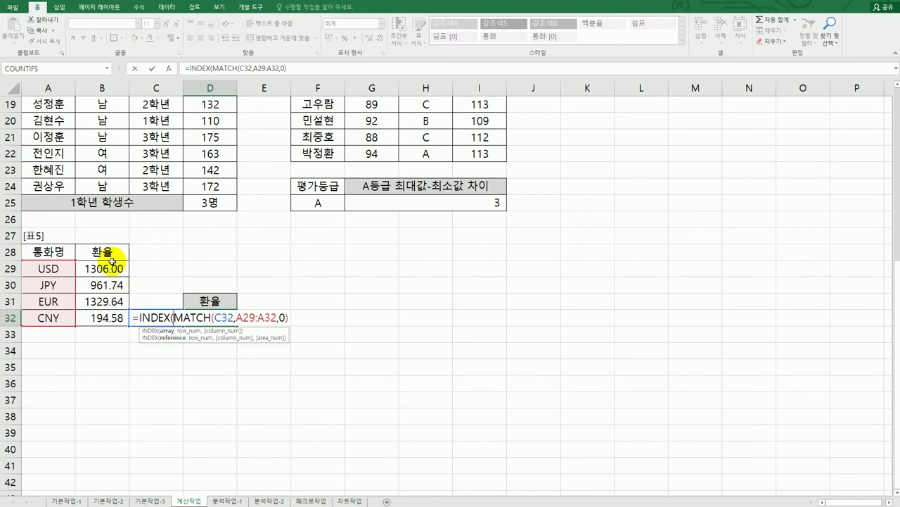
{"action": "left_click_drag", "start_coordinate": [113, 266], "coordinate": [109, 318]}
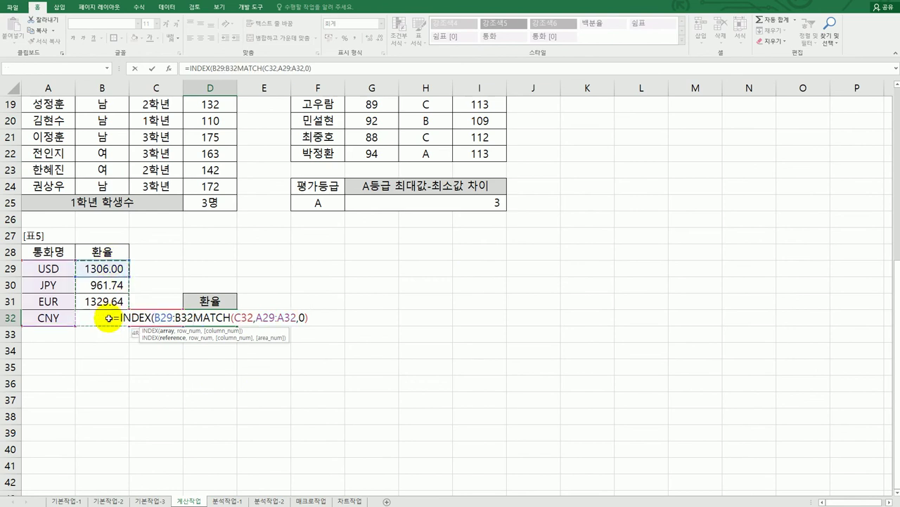
{"action": "type", "text": ","}
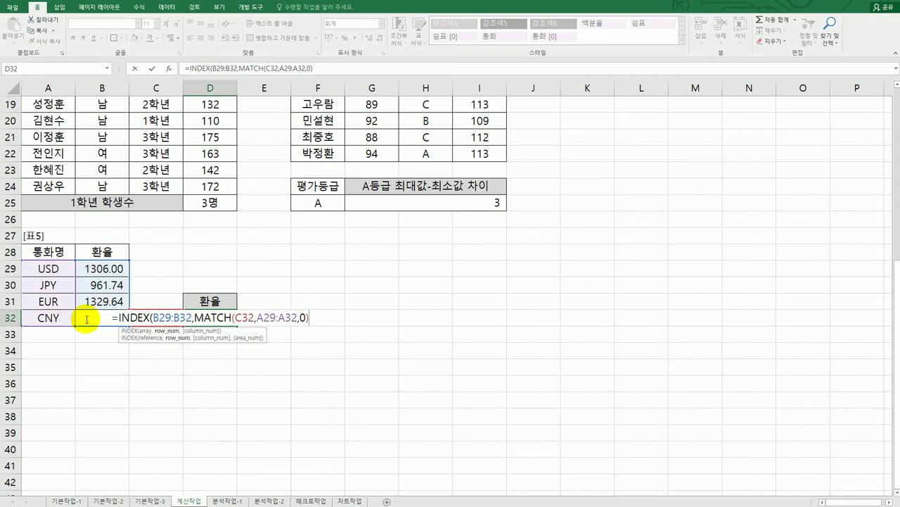
Complete the INDEX in D32 with column number 1 after the MATCH row number and enter the formula.
{"action": "type", "text": "),1"}
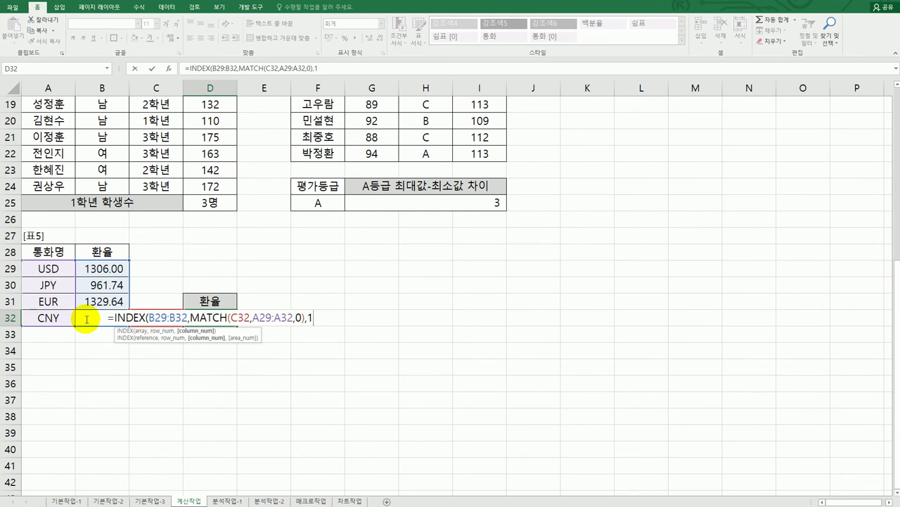
{"action": "key", "text": "BackSpace"}
{"action": "key", "text": "BackSpace"}
{"action": "key", "text": "BackSpace"}
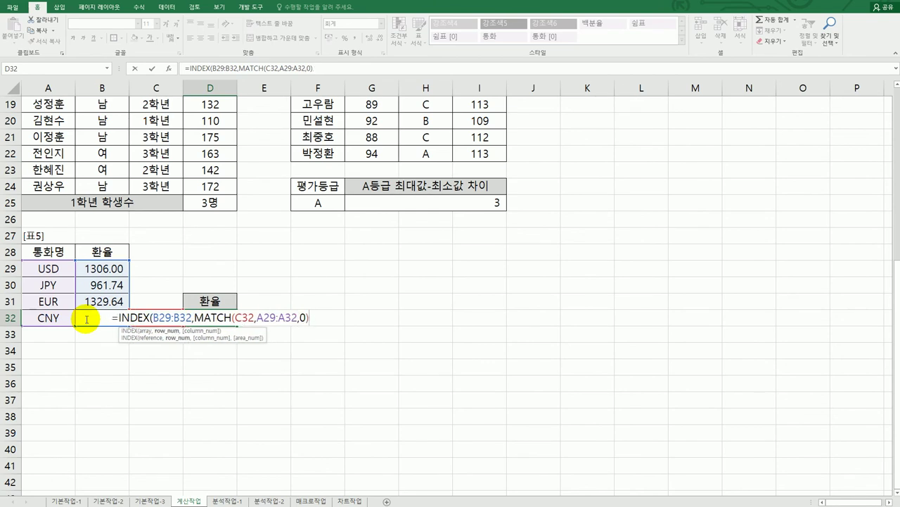
{"action": "type", "text": ","}
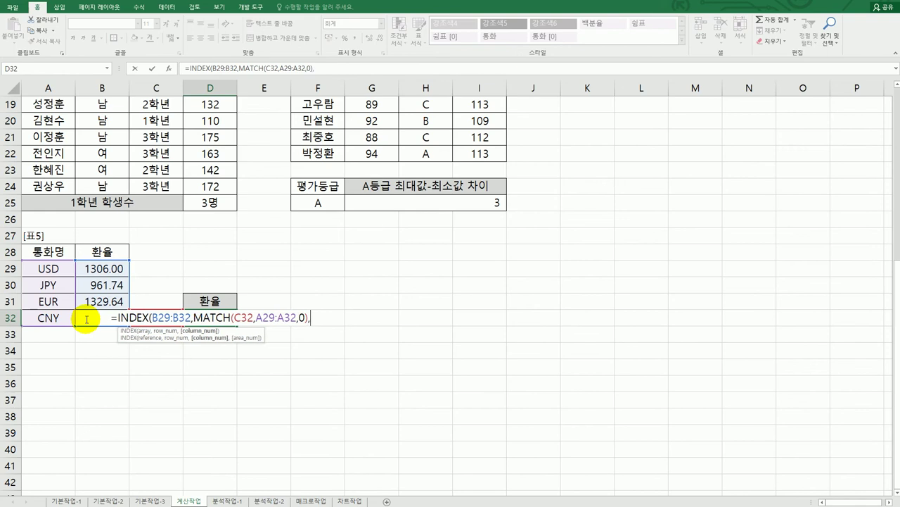
{"action": "type", "text": "1"}
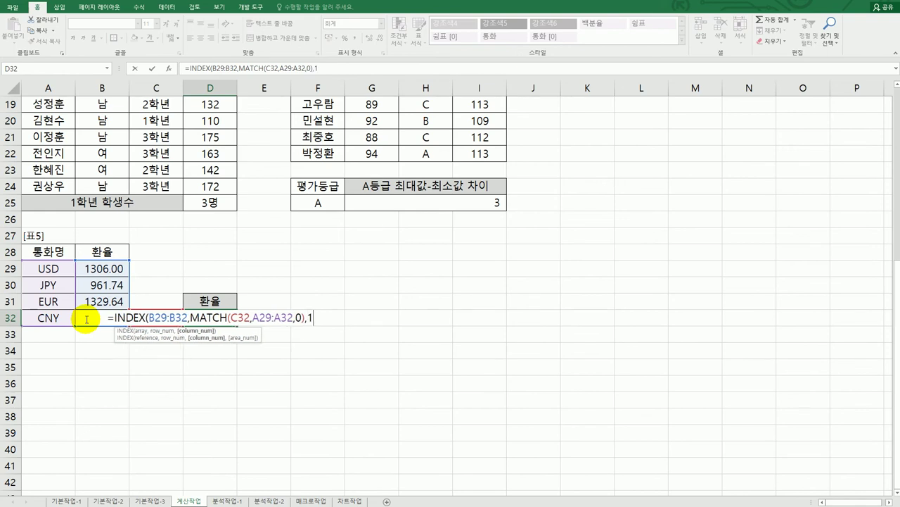
{"action": "type", "text": ")"}
{"action": "key", "text": "Return"}
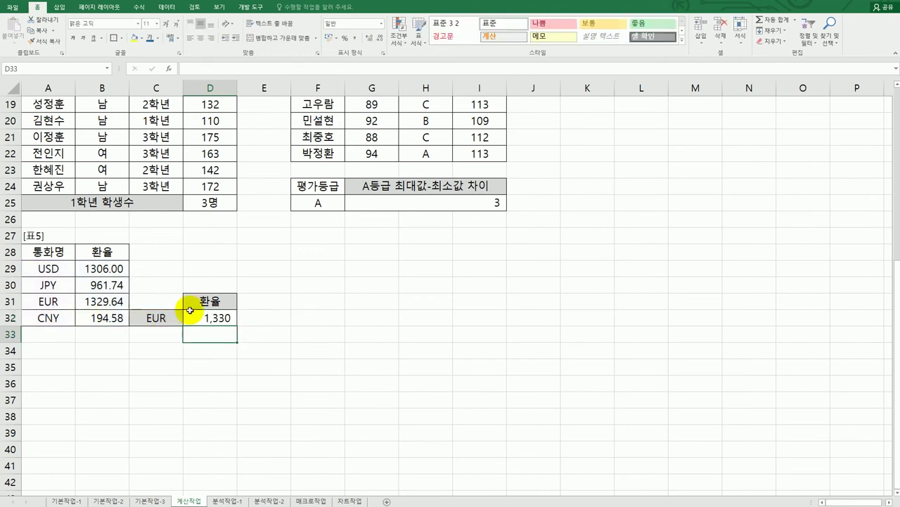
Wrap the INDEX formula in D32 in a TRUNC function without a digits argument to drop the decimals.
{"action": "left_click", "coordinate": [214, 318]}
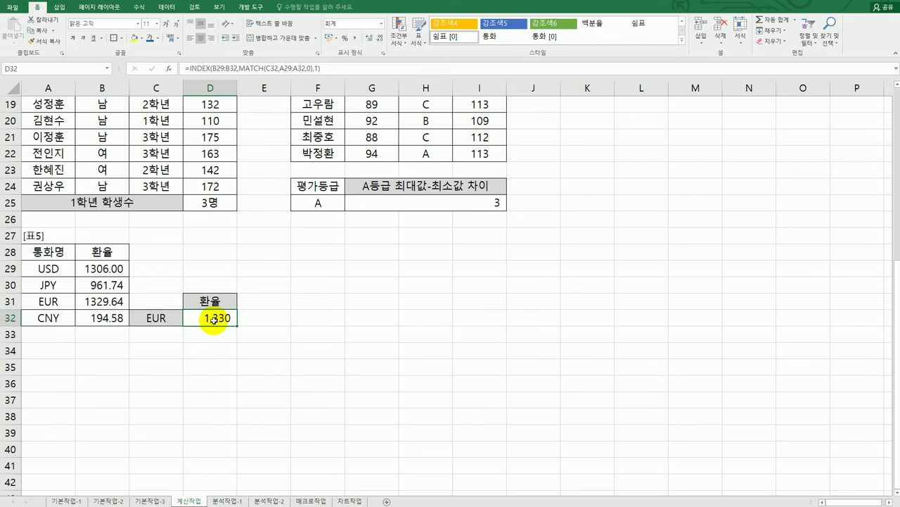
{"action": "double_click", "coordinate": [213, 321]}
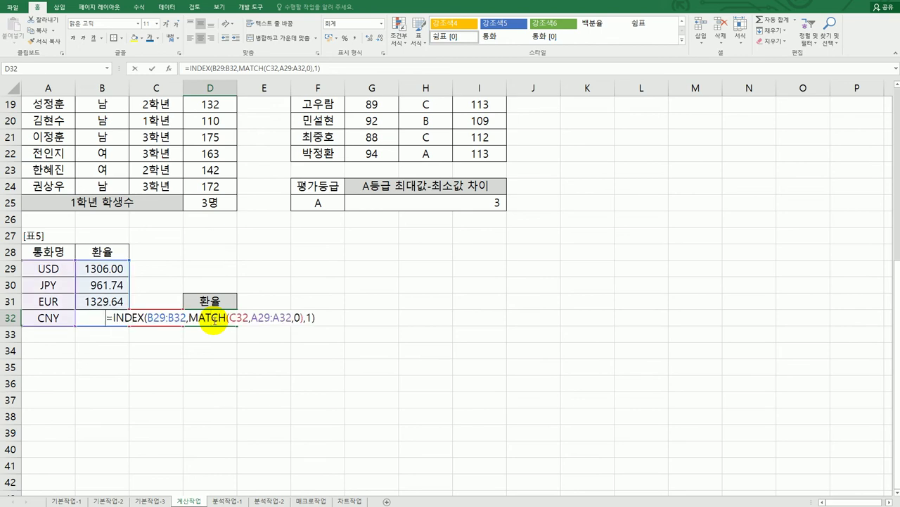
{"action": "left_click", "coordinate": [113, 318]}
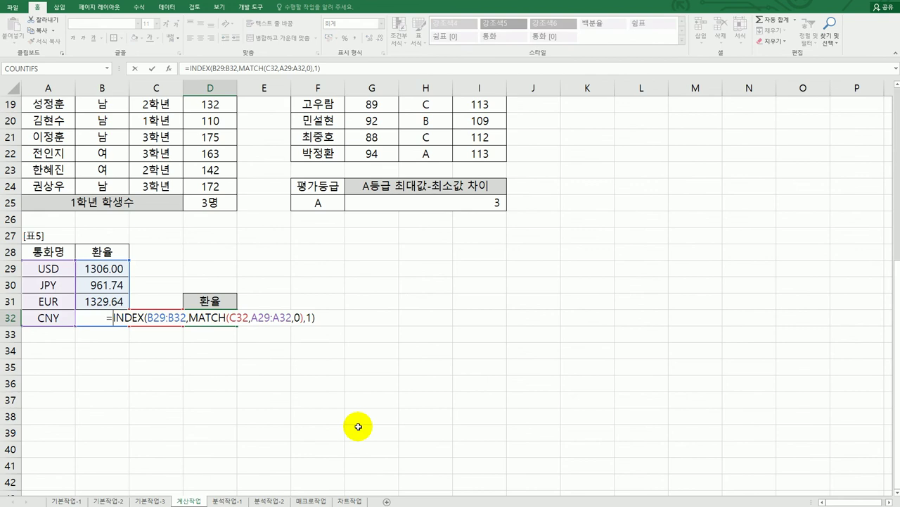
{"action": "type", "text": "tru"}
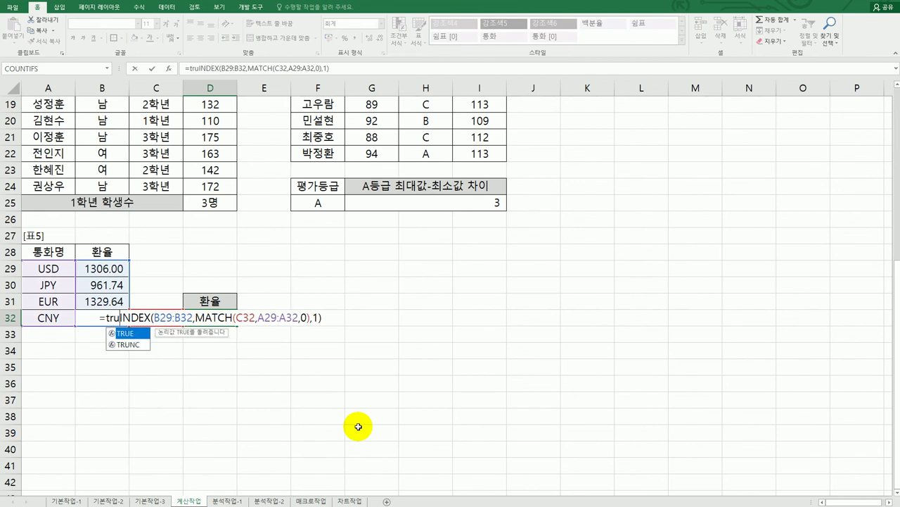
{"action": "left_click", "coordinate": [122, 344]}
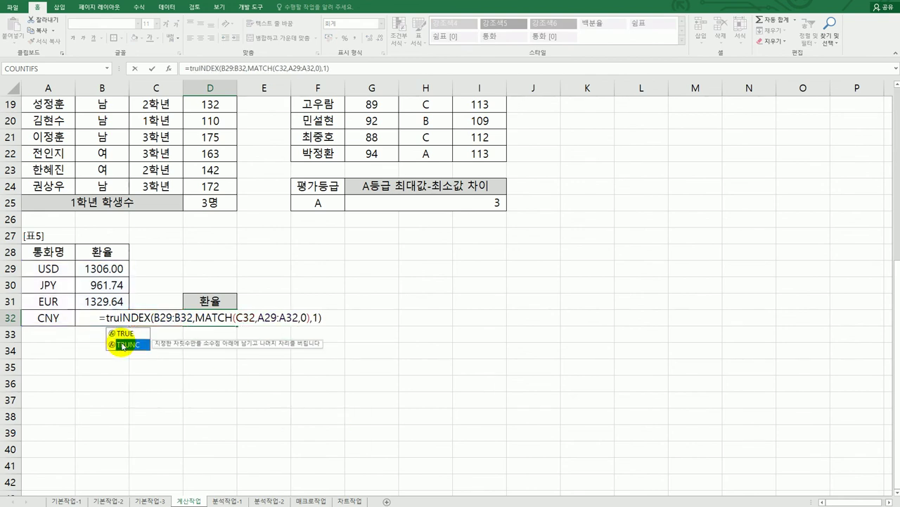
{"action": "double_click", "coordinate": [122, 345]}
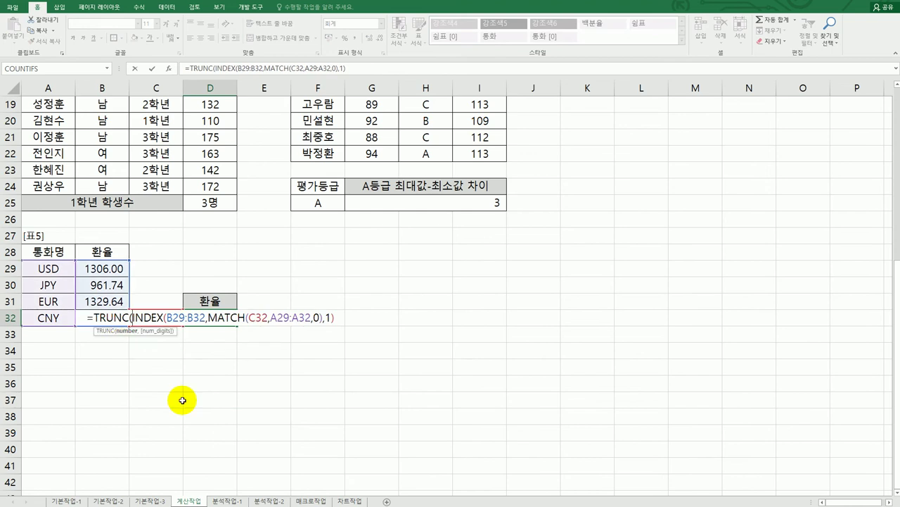
{"action": "left_click", "coordinate": [338, 318]}
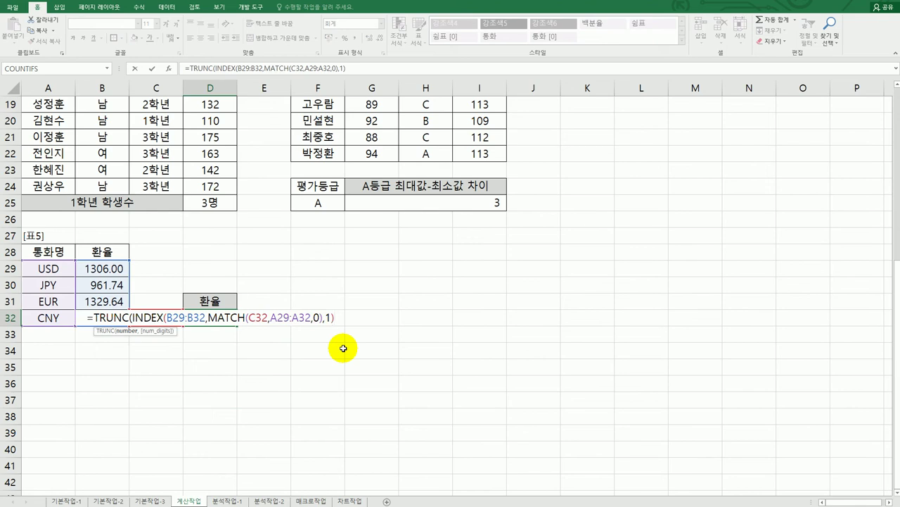
{"action": "key", "text": "Return"}
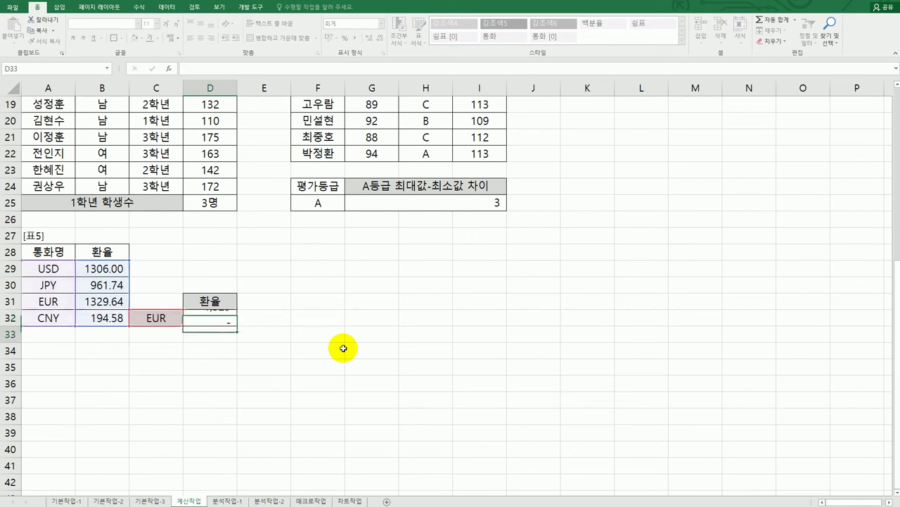
{"action": "key", "text": "Up"}
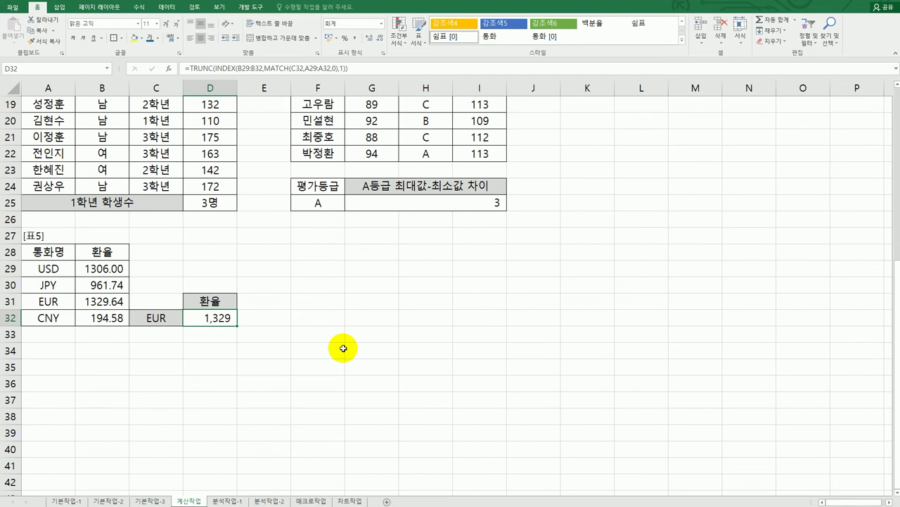
Go to the 분석작업-1 sheet and examine the departments in the 부서 column of the 부서별 급여 현황 table.
{"action": "scroll", "coordinate": [344, 348], "scroll_direction": "up", "scroll_amount": 6}
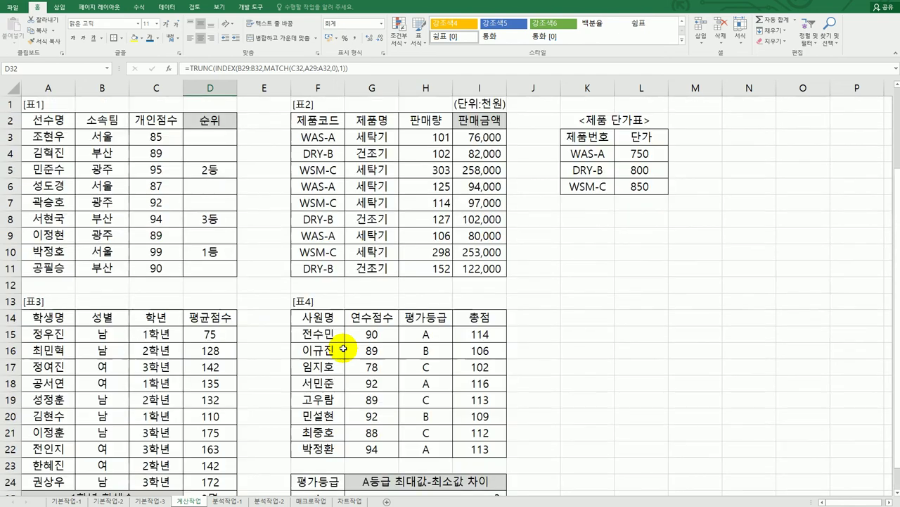
{"action": "left_click", "coordinate": [225, 501]}
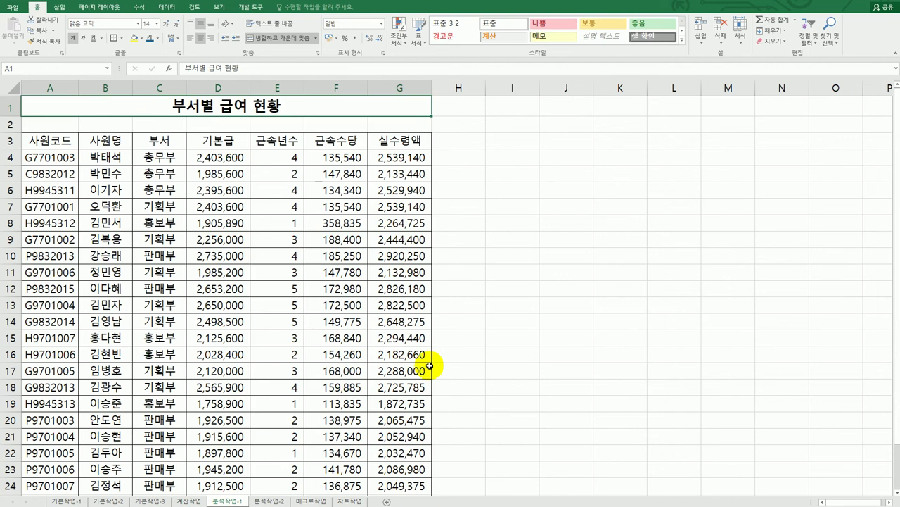
{"action": "left_click", "coordinate": [115, 144]}
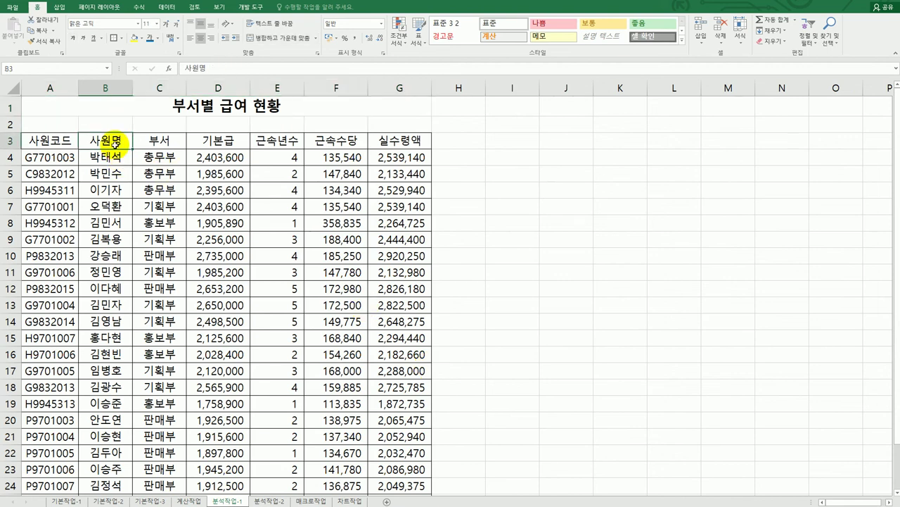
{"action": "left_click", "coordinate": [161, 141]}
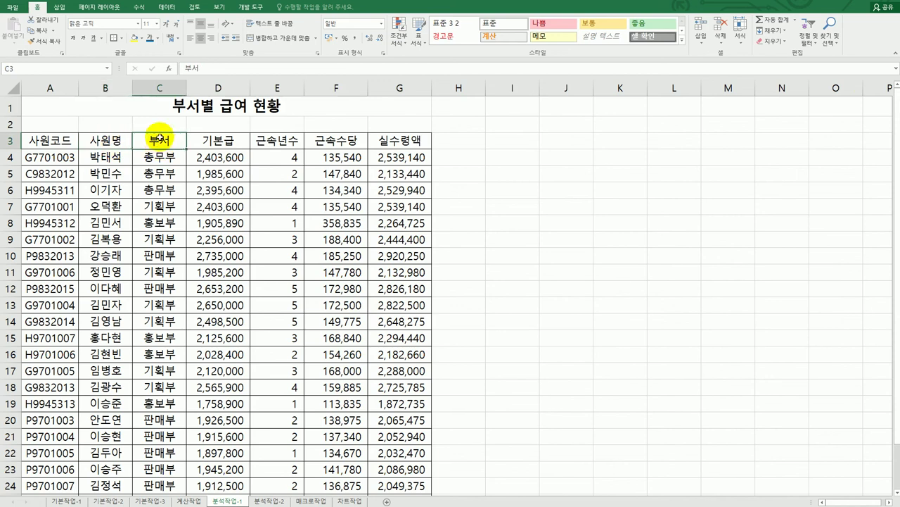
{"action": "left_click", "coordinate": [157, 205]}
{"action": "left_click", "coordinate": [159, 270]}
{"action": "left_click", "coordinate": [163, 336]}
{"action": "left_click", "coordinate": [165, 157]}
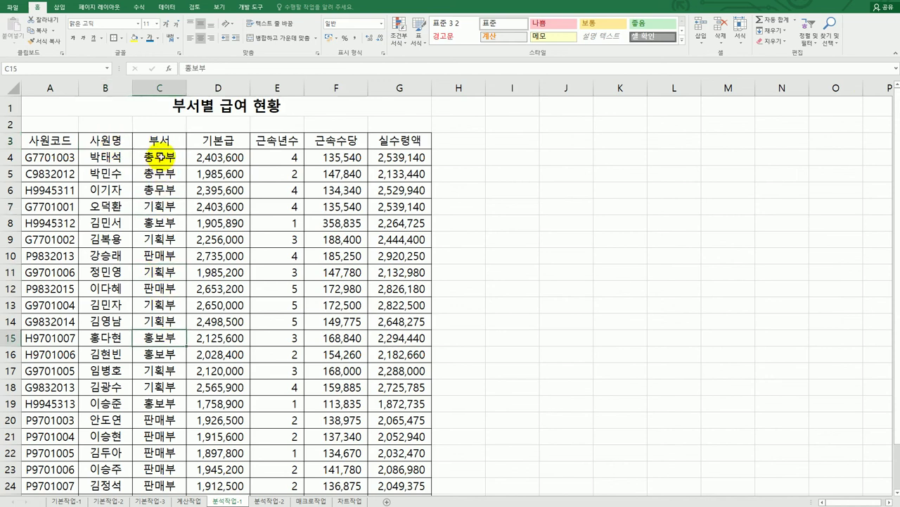
Sort the 부서별 급여 현황 table by the 부서 column in descending order.
{"action": "left_click", "coordinate": [163, 140]}
{"action": "left_click", "coordinate": [164, 8]}
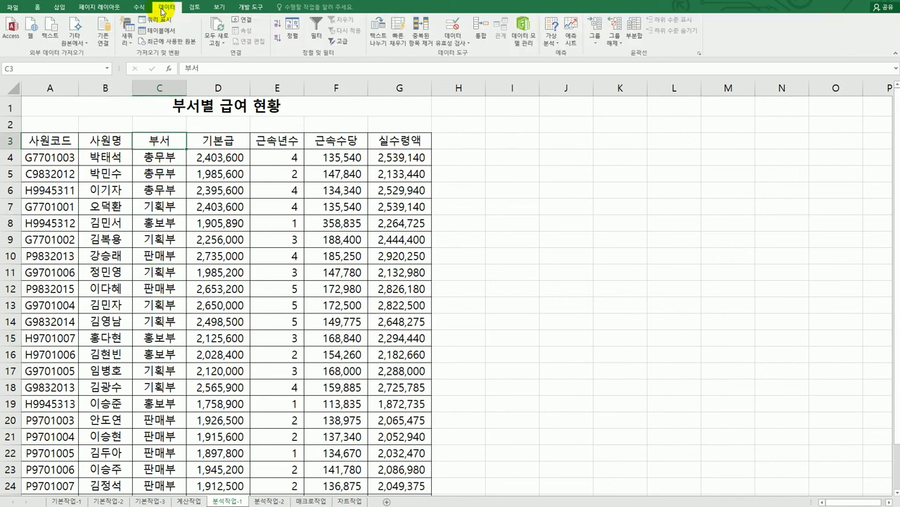
{"action": "left_click", "coordinate": [278, 41]}
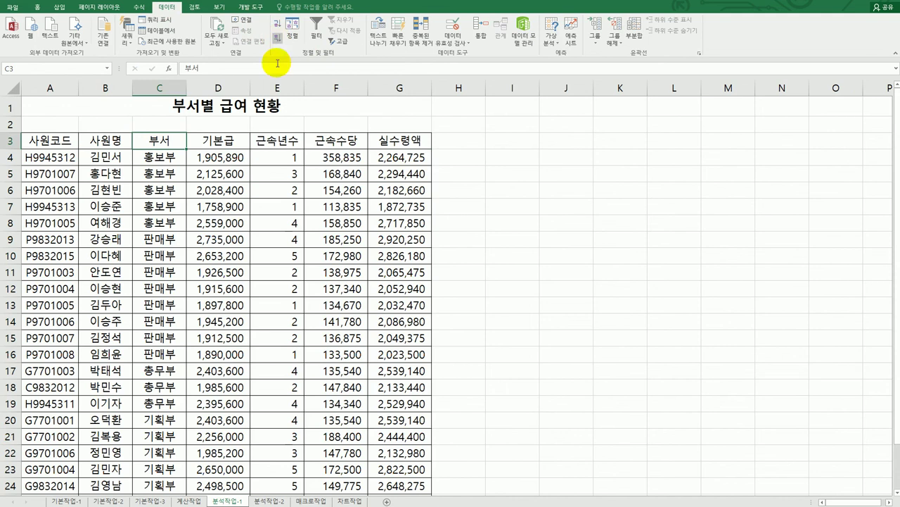
{"action": "scroll", "coordinate": [263, 214], "scroll_direction": "down", "scroll_amount": 4}
{"action": "scroll", "coordinate": [263, 214], "scroll_direction": "up", "scroll_amount": 4}
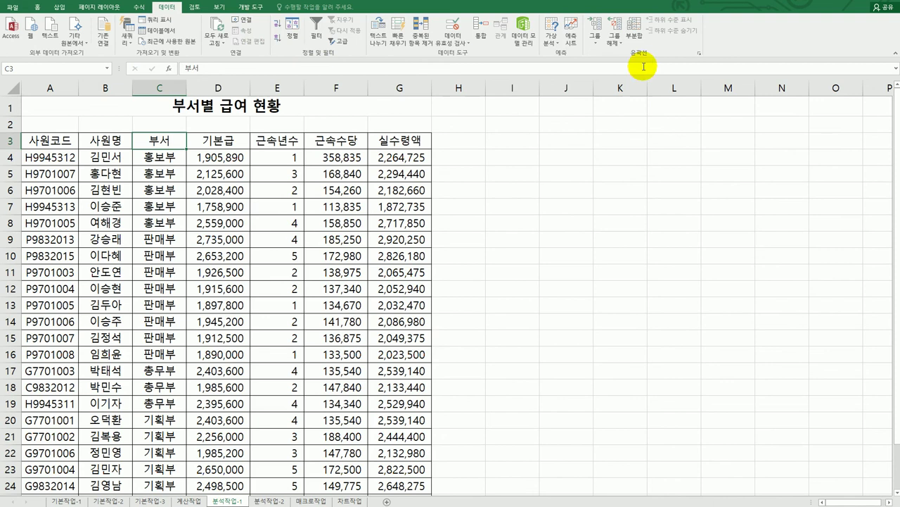
Set up a subtotal on the 부서별 급여 현황 table, grouped by 부서 with the 평균 function.
{"action": "left_click", "coordinate": [634, 29]}
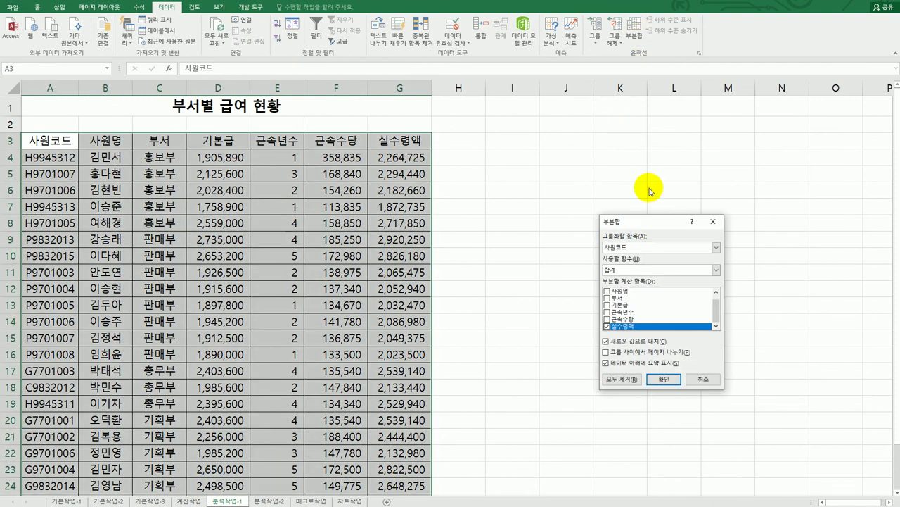
{"action": "left_click_drag", "start_coordinate": [650, 220], "coordinate": [562, 147]}
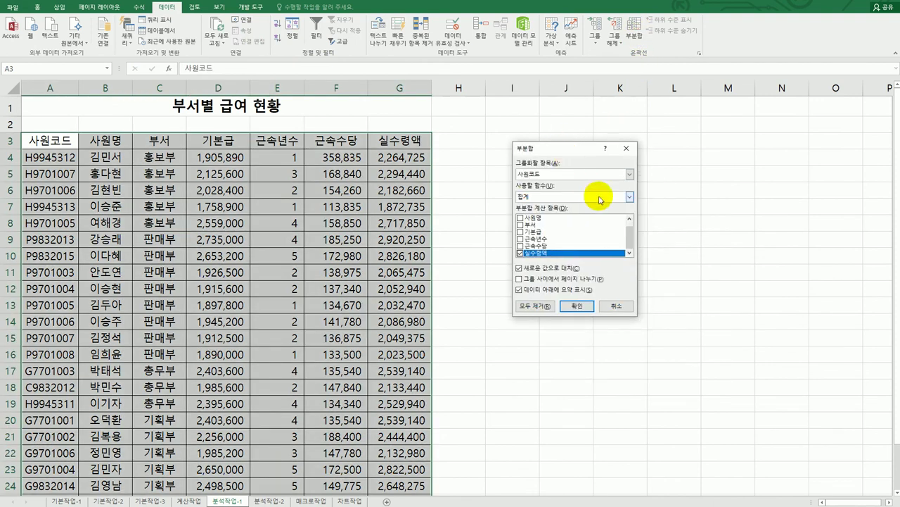
{"action": "left_click", "coordinate": [598, 174]}
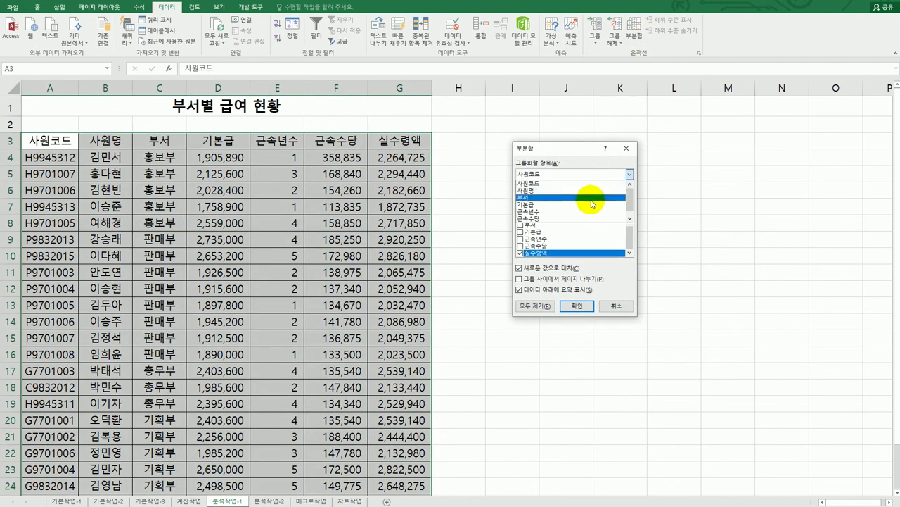
{"action": "left_click", "coordinate": [592, 200]}
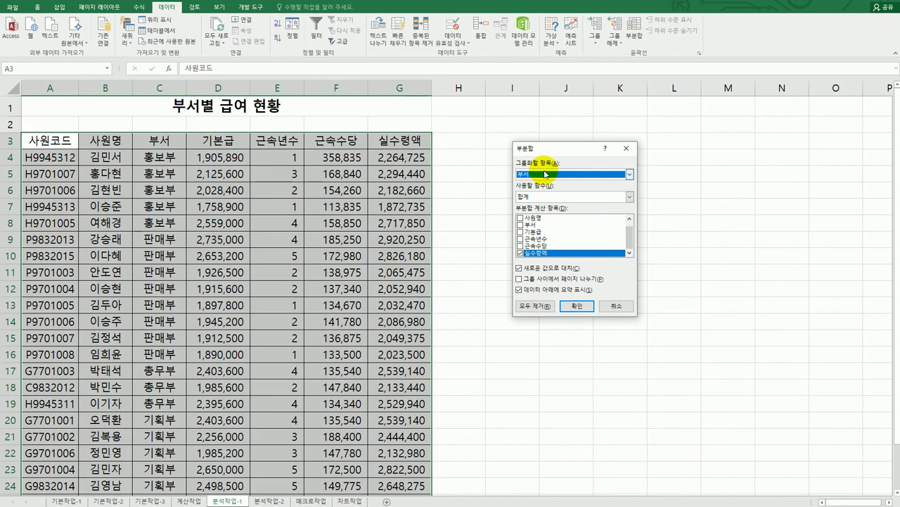
{"action": "left_click", "coordinate": [574, 196]}
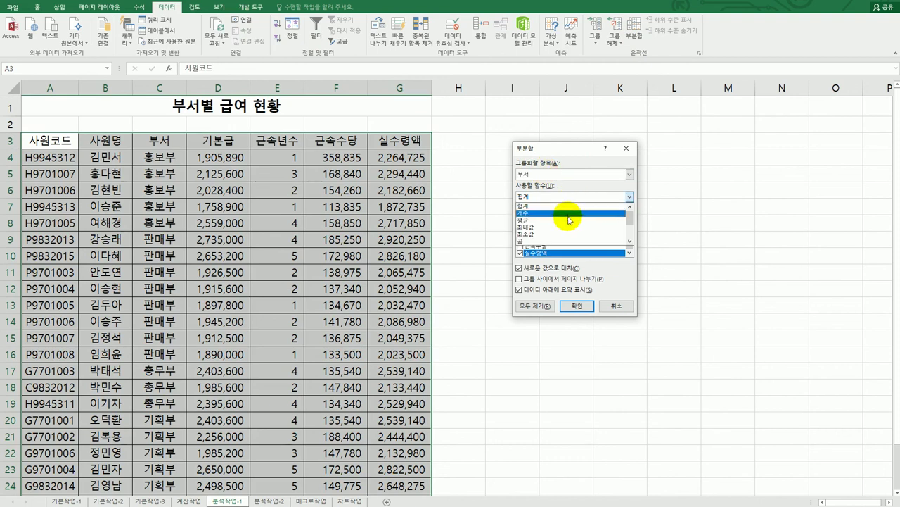
{"action": "left_click", "coordinate": [569, 220]}
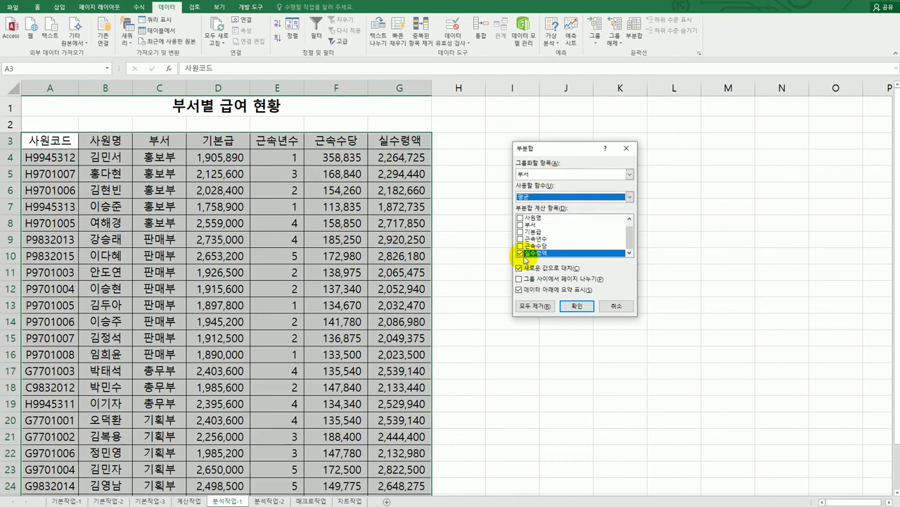
Apply the average subtotal to 기본급 and 근속수당 only, excluding 실수령액, and fit column C to its contents.
{"action": "left_click", "coordinate": [520, 254]}
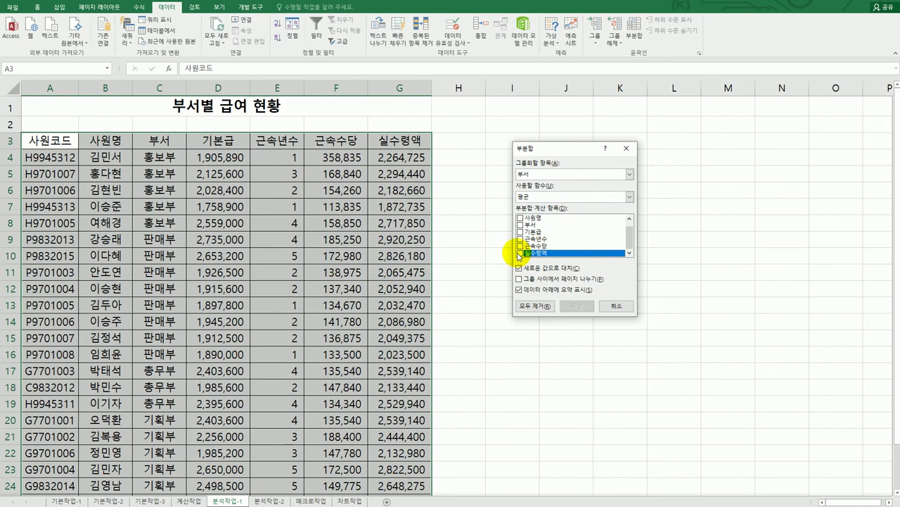
{"action": "left_click", "coordinate": [520, 254]}
{"action": "left_click", "coordinate": [519, 232]}
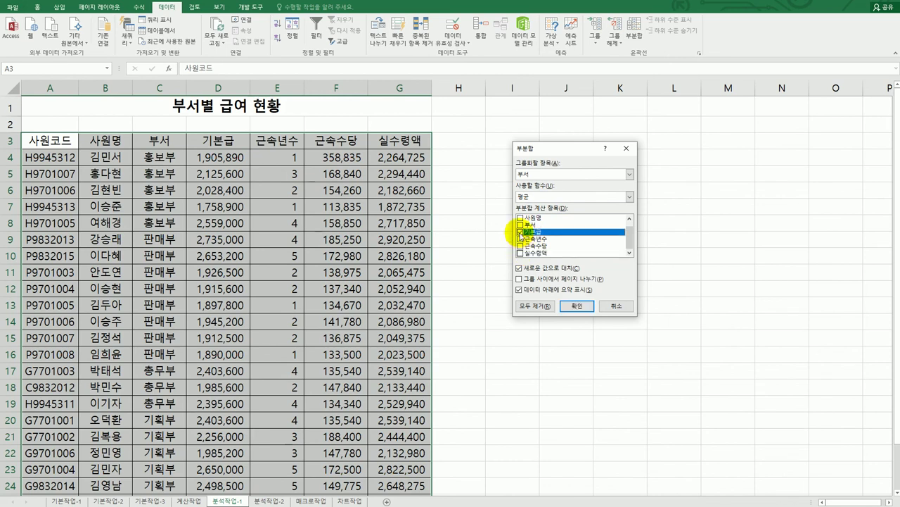
{"action": "left_click", "coordinate": [519, 245]}
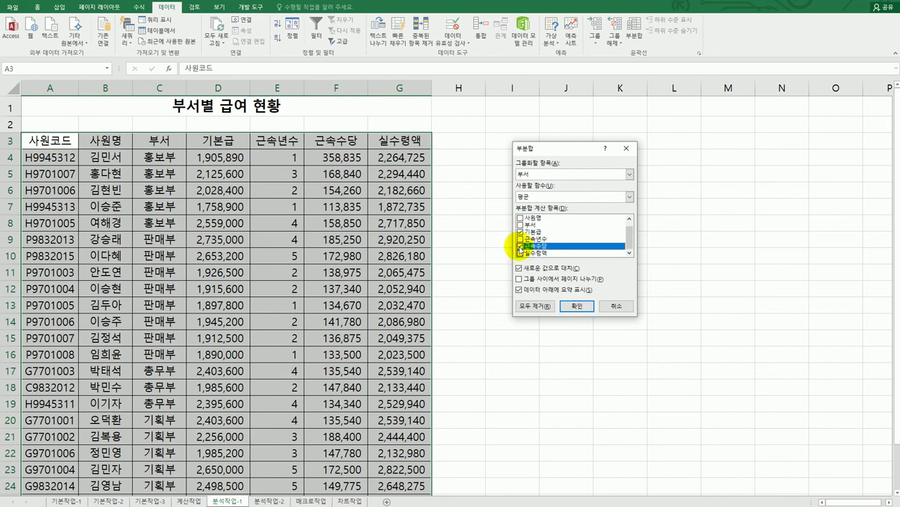
{"action": "left_click", "coordinate": [576, 306]}
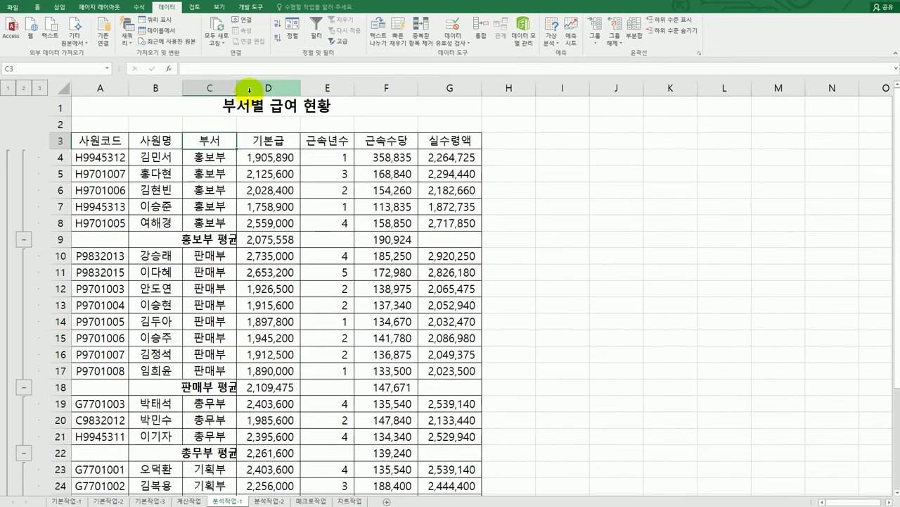
{"action": "double_click", "coordinate": [236, 85]}
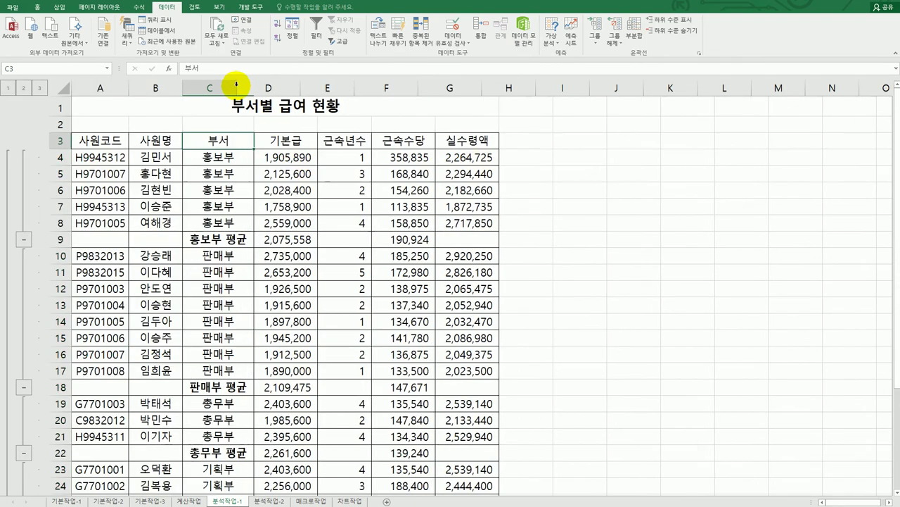
Add a second subtotal by 부서 with the 최대값 of 실수령액 only, without replacing the existing average subtotals.
{"action": "left_click", "coordinate": [633, 31]}
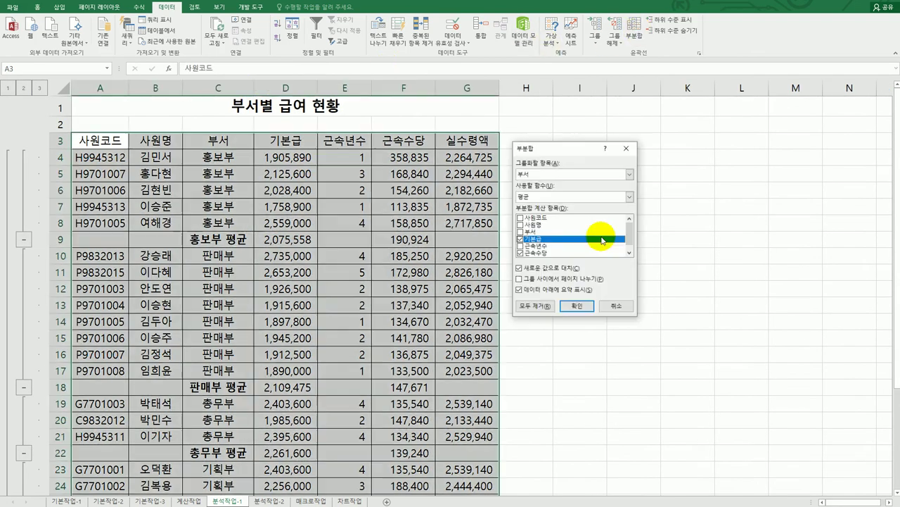
{"action": "left_click", "coordinate": [583, 197]}
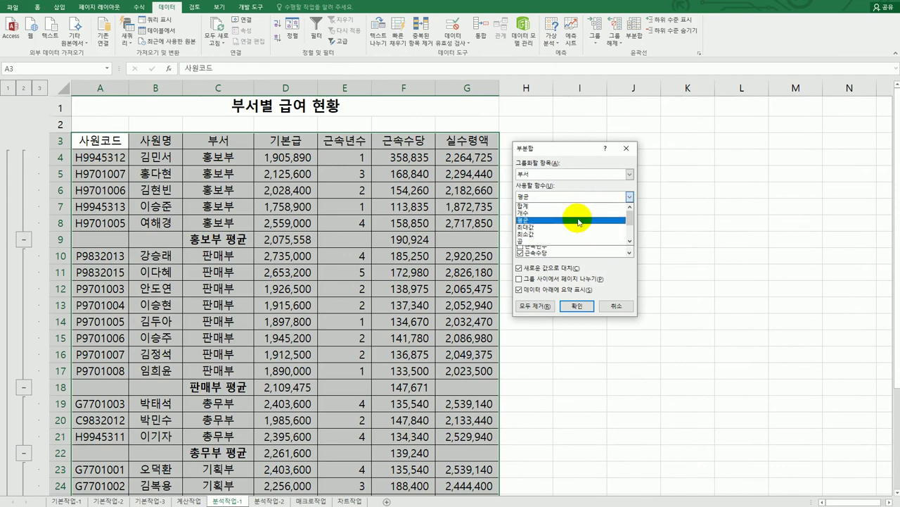
{"action": "left_click", "coordinate": [577, 227]}
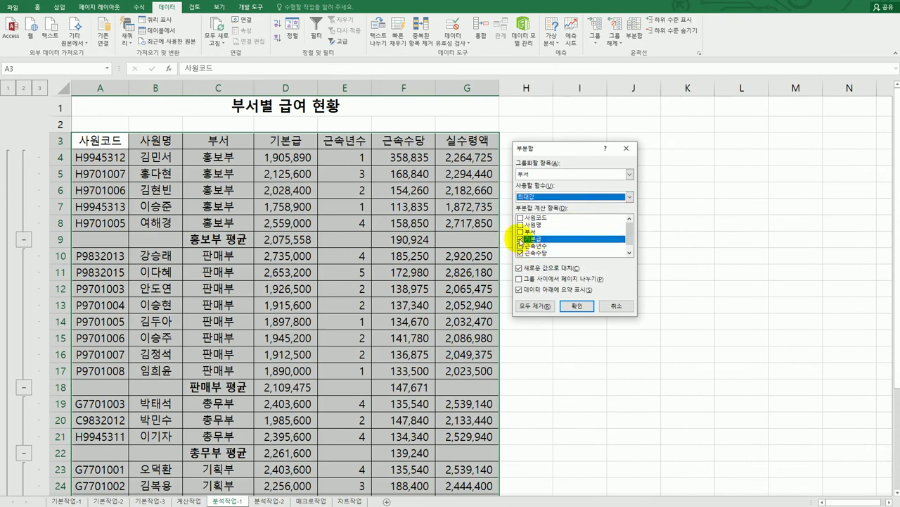
{"action": "left_click", "coordinate": [520, 239]}
{"action": "left_click", "coordinate": [520, 251]}
{"action": "left_click", "coordinate": [629, 252]}
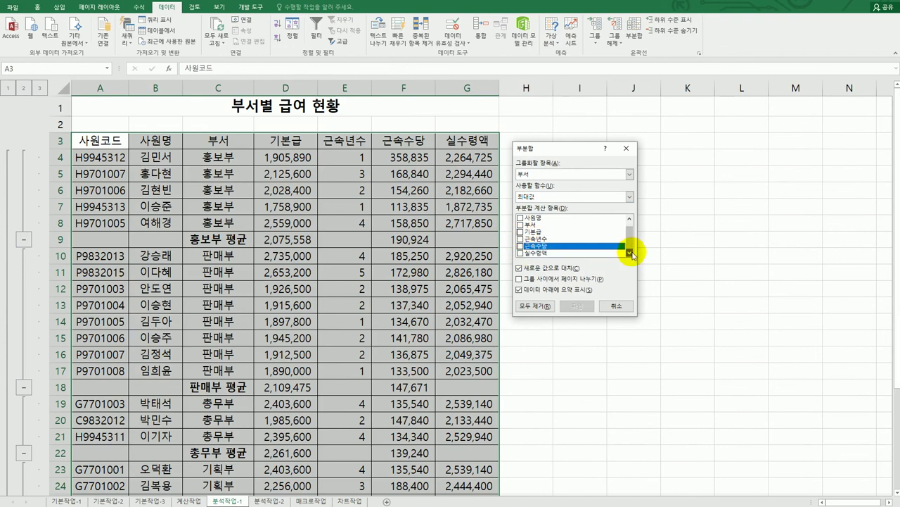
{"action": "left_click", "coordinate": [539, 252]}
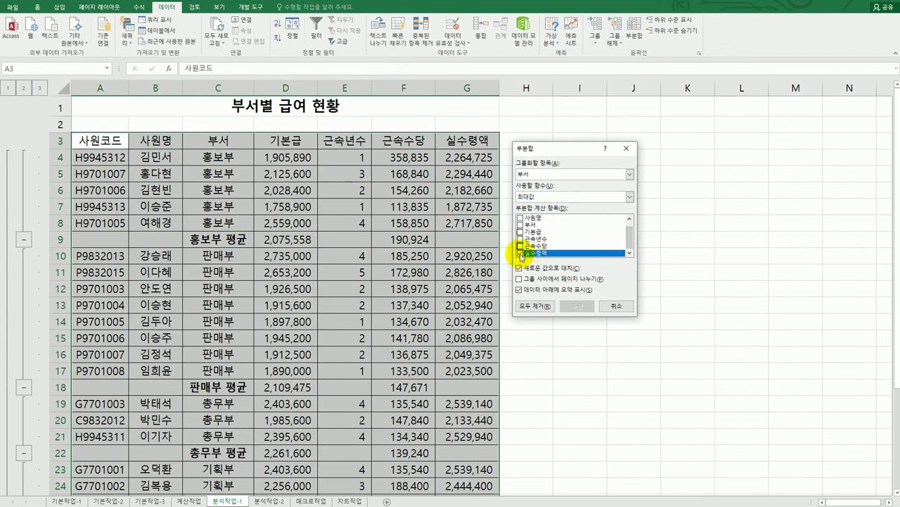
{"action": "left_click", "coordinate": [521, 253]}
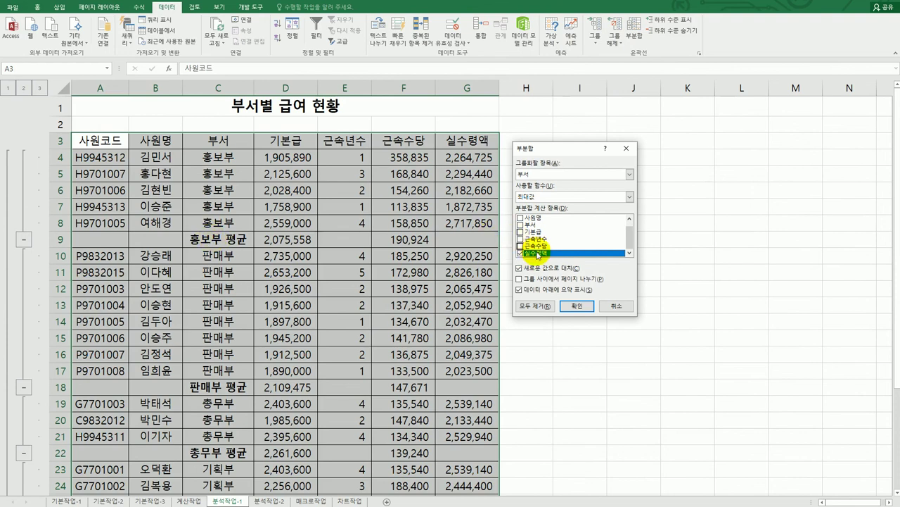
{"action": "left_click", "coordinate": [538, 271]}
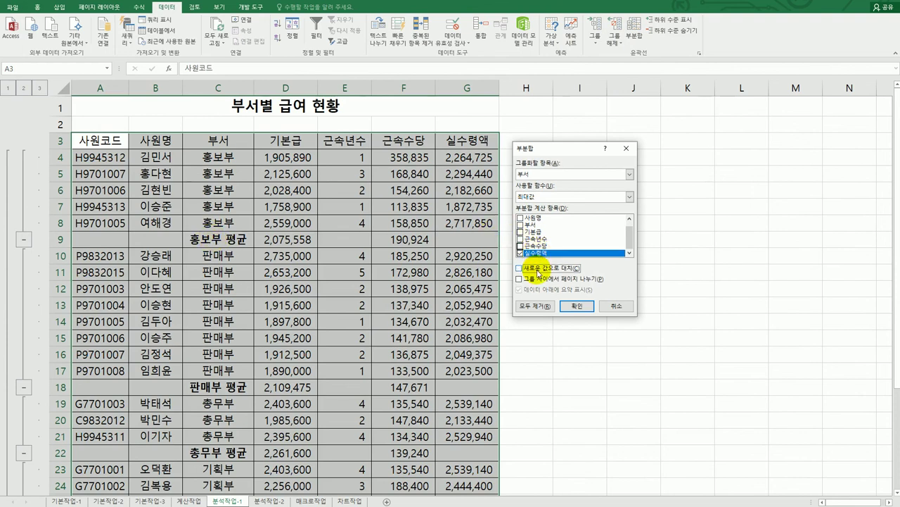
{"action": "left_click", "coordinate": [569, 305]}
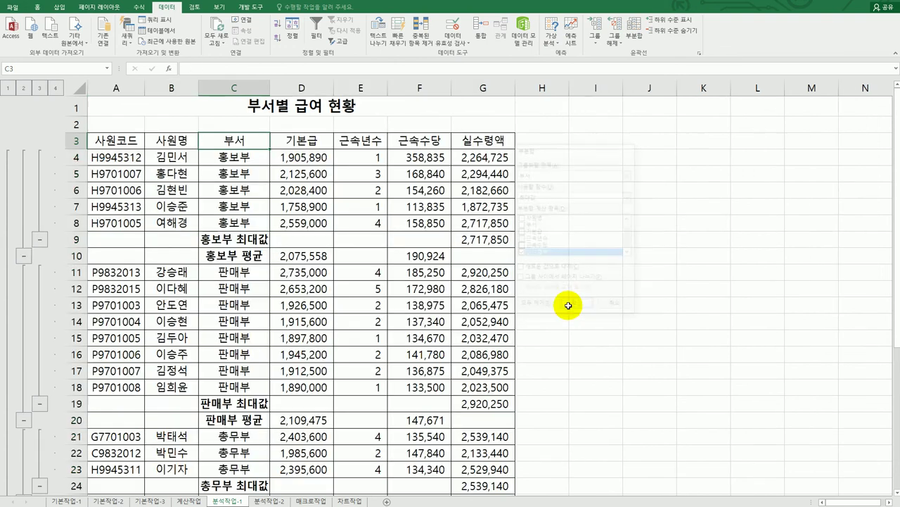
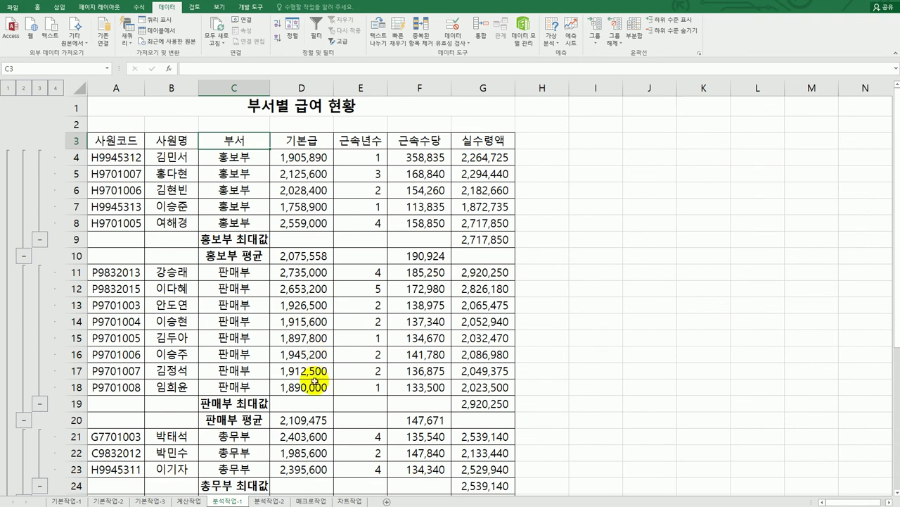
Start a pivot table on the 분석작업-2 sheet with A3:H21 as its source range.
{"action": "left_click", "coordinate": [281, 501]}
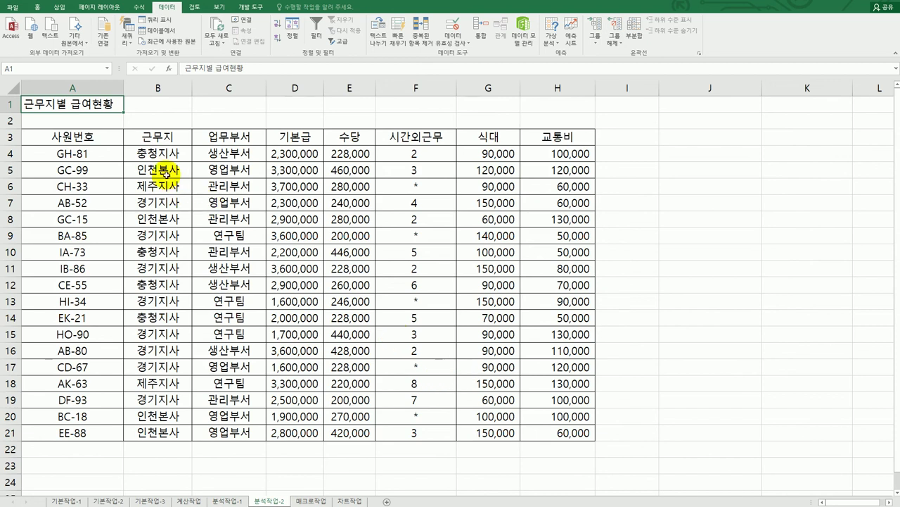
{"action": "left_click", "coordinate": [156, 173]}
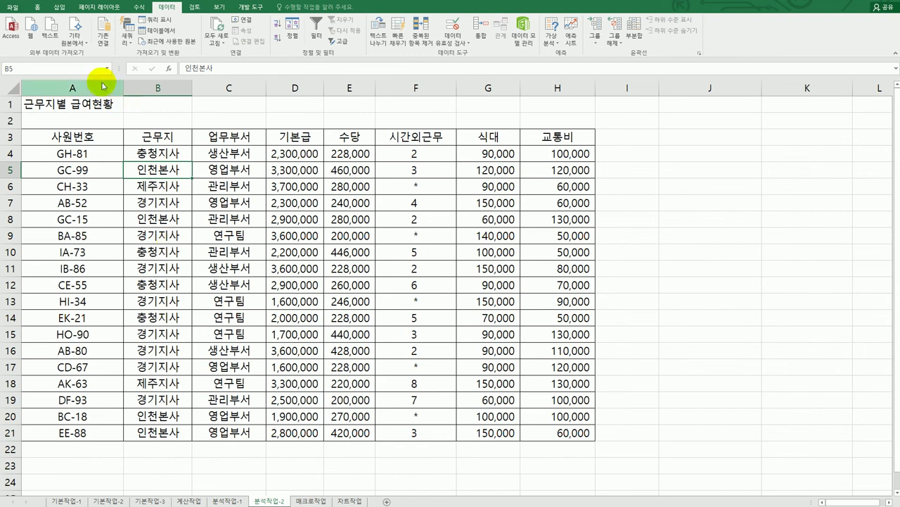
{"action": "left_click", "coordinate": [63, 10]}
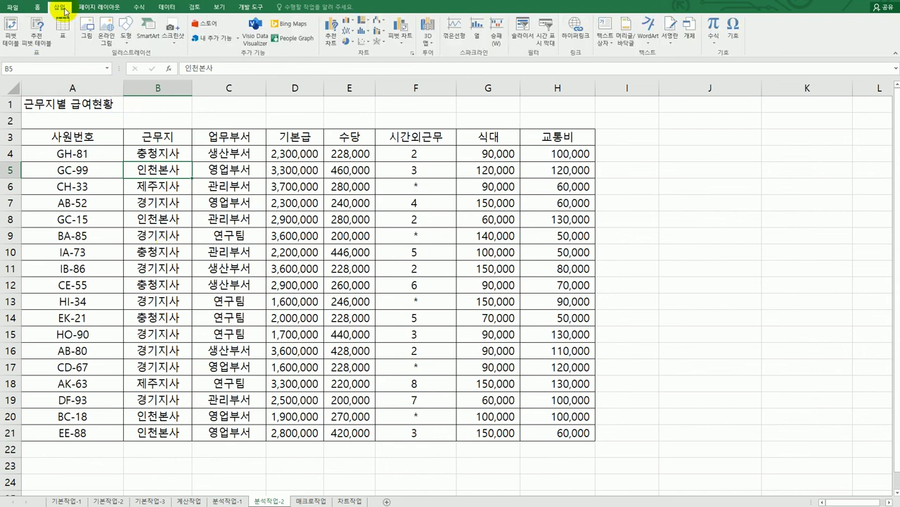
{"action": "left_click", "coordinate": [13, 30]}
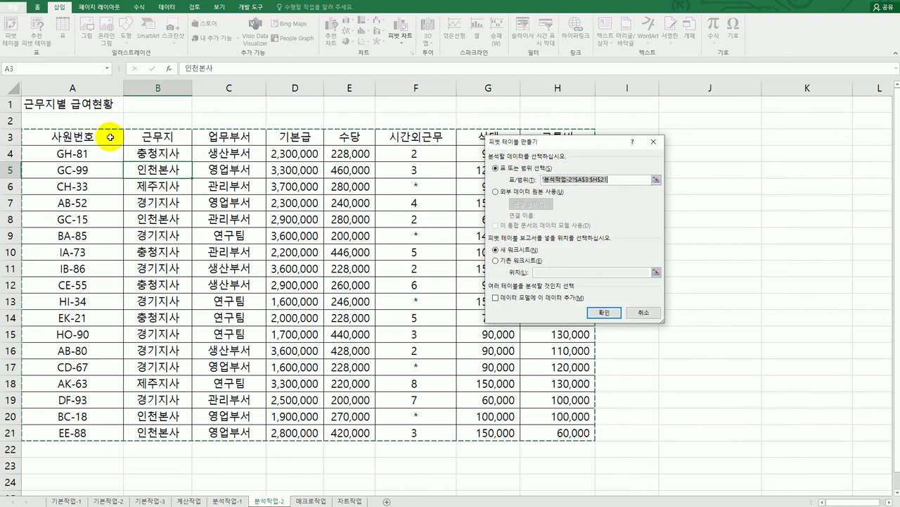
{"action": "left_click_drag", "start_coordinate": [107, 136], "coordinate": [551, 430]}
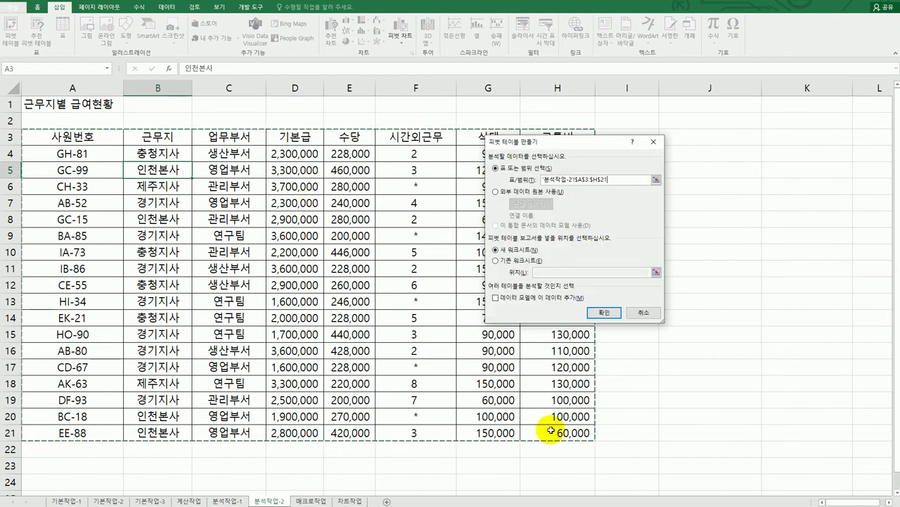
Place the pivot table in the existing worksheet at cell A26 and create it.
{"action": "left_click", "coordinate": [524, 260]}
{"action": "left_click", "coordinate": [545, 272]}
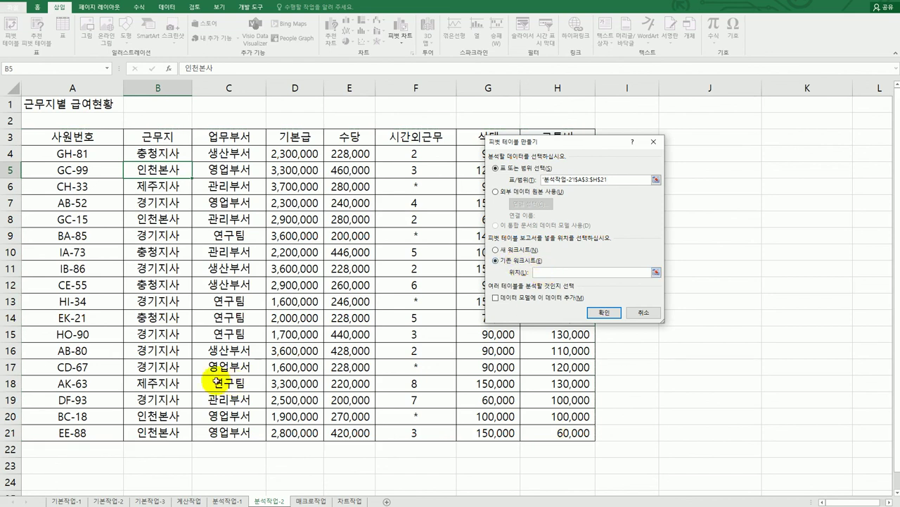
{"action": "scroll", "coordinate": [181, 382], "scroll_direction": "down", "scroll_amount": 2}
{"action": "left_click", "coordinate": [66, 419]}
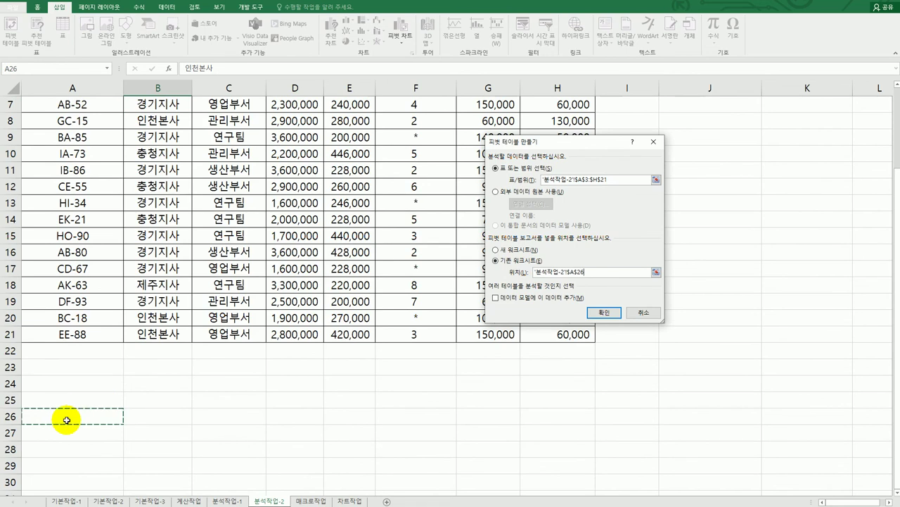
{"action": "left_click", "coordinate": [605, 312]}
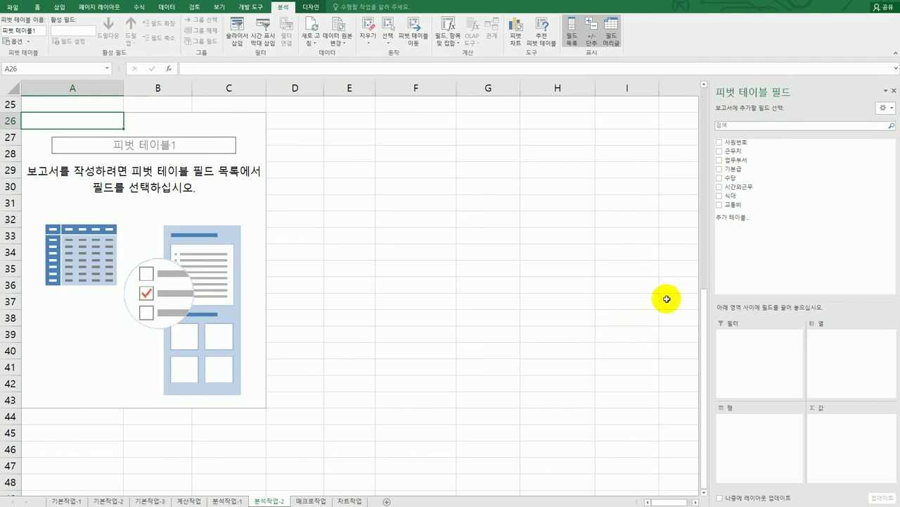
Lay out the pivot table with 업무부서 as rows, 근무지 as columns, and 기본급 and 수당 as values.
{"action": "left_click_drag", "start_coordinate": [750, 164], "coordinate": [757, 441]}
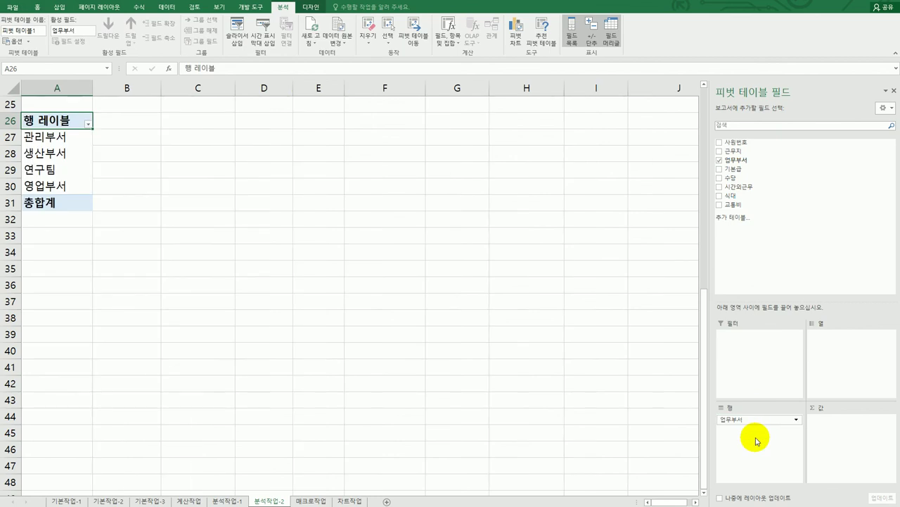
{"action": "left_click_drag", "start_coordinate": [760, 157], "coordinate": [836, 384]}
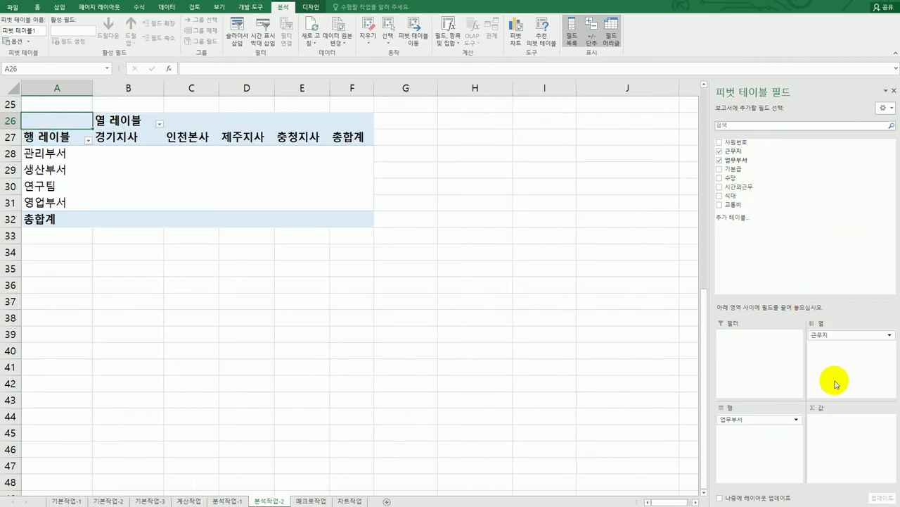
{"action": "left_click_drag", "start_coordinate": [748, 170], "coordinate": [832, 437]}
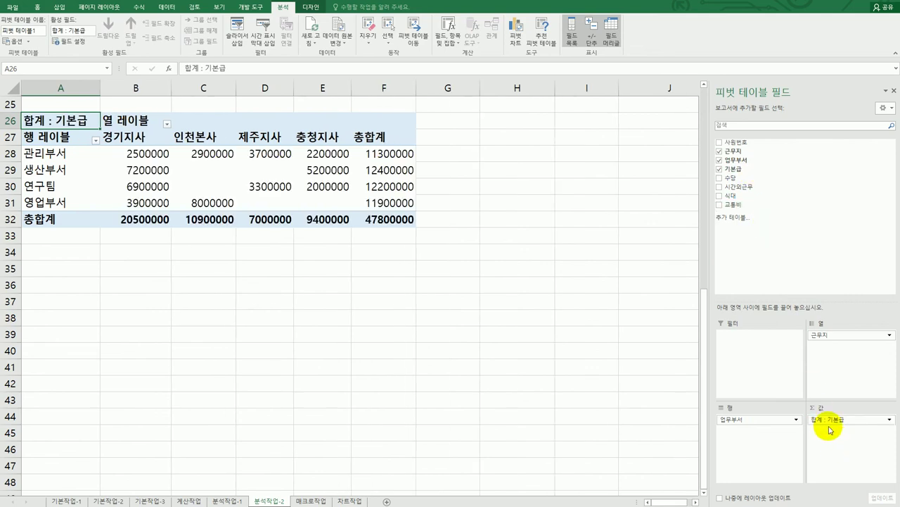
{"action": "left_click_drag", "start_coordinate": [744, 177], "coordinate": [828, 458]}
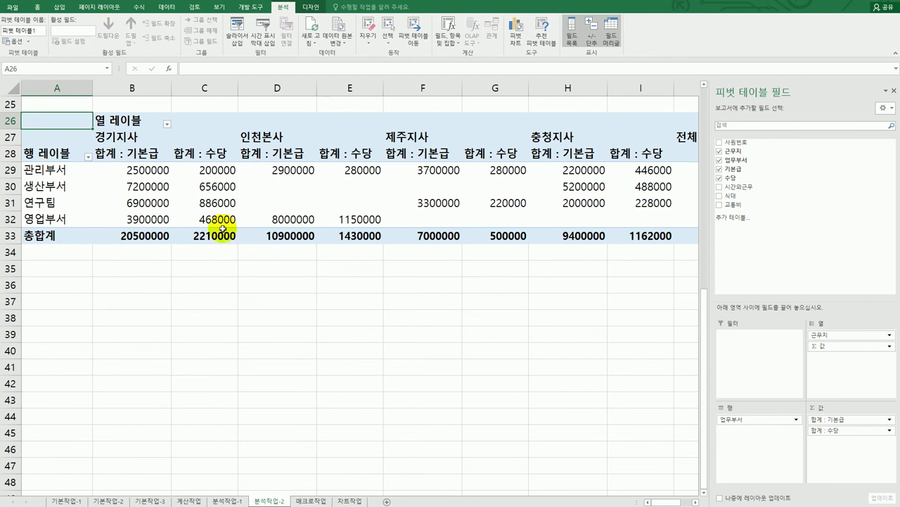
Summarize the pivot table's 기본급 values by 평균 and move the Σ 값 field from the columns to the rows.
{"action": "left_click", "coordinate": [142, 154]}
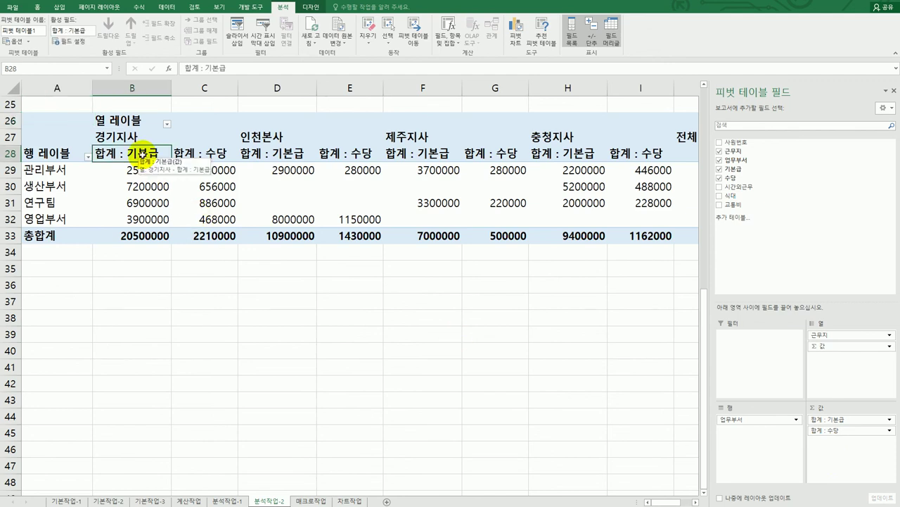
{"action": "right_click", "coordinate": [142, 155]}
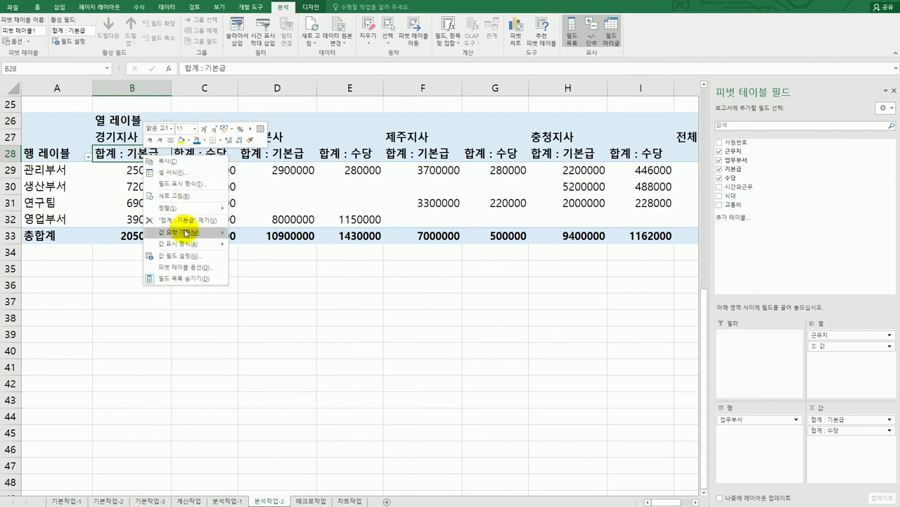
{"action": "mouse_move", "coordinate": [184, 232]}
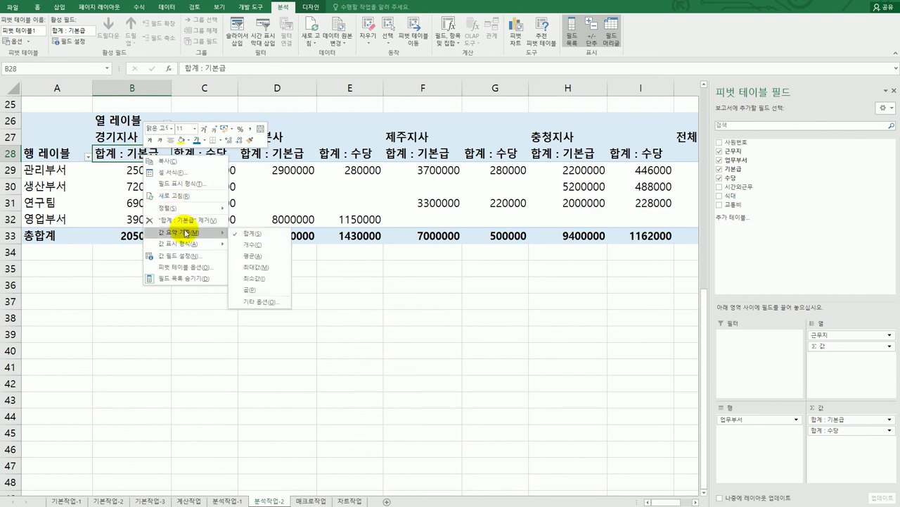
{"action": "left_click", "coordinate": [258, 257]}
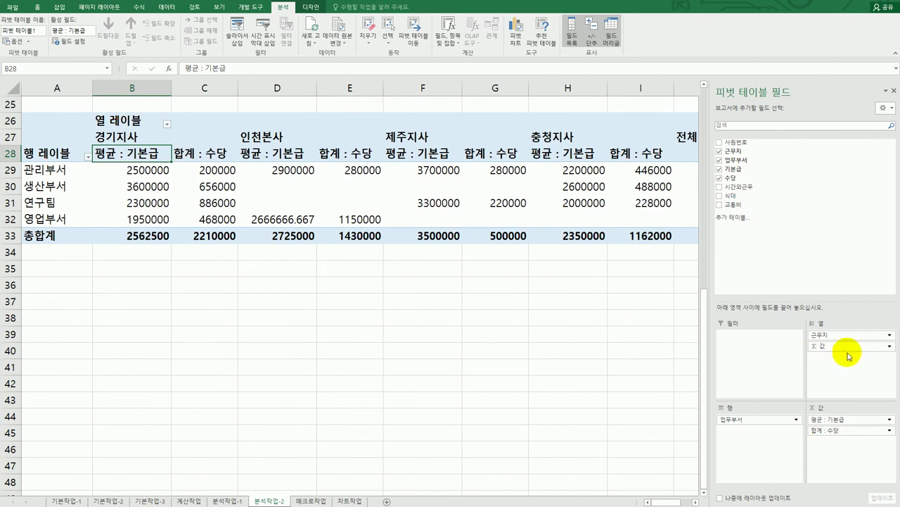
{"action": "left_click_drag", "start_coordinate": [831, 345], "coordinate": [770, 446]}
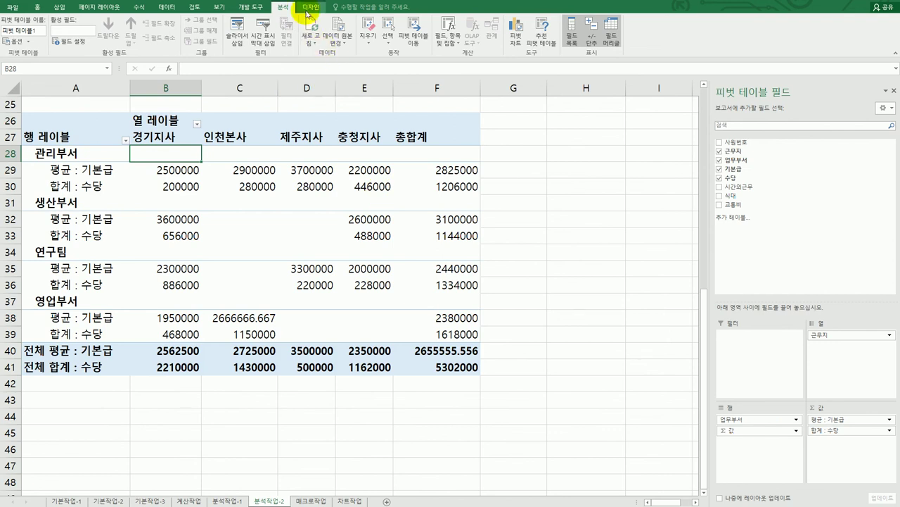
Turn off the pivot table's grand totals for both rows and columns.
{"action": "left_click", "coordinate": [308, 11]}
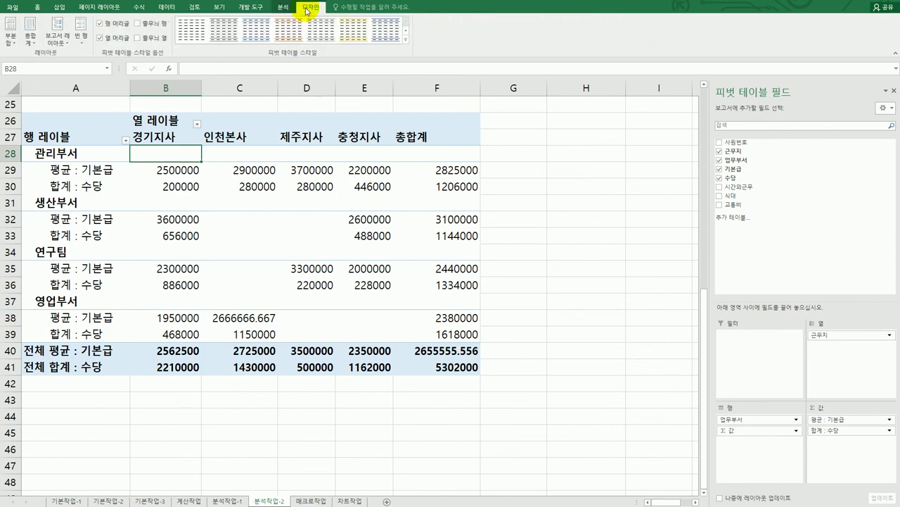
{"action": "left_click", "coordinate": [31, 43]}
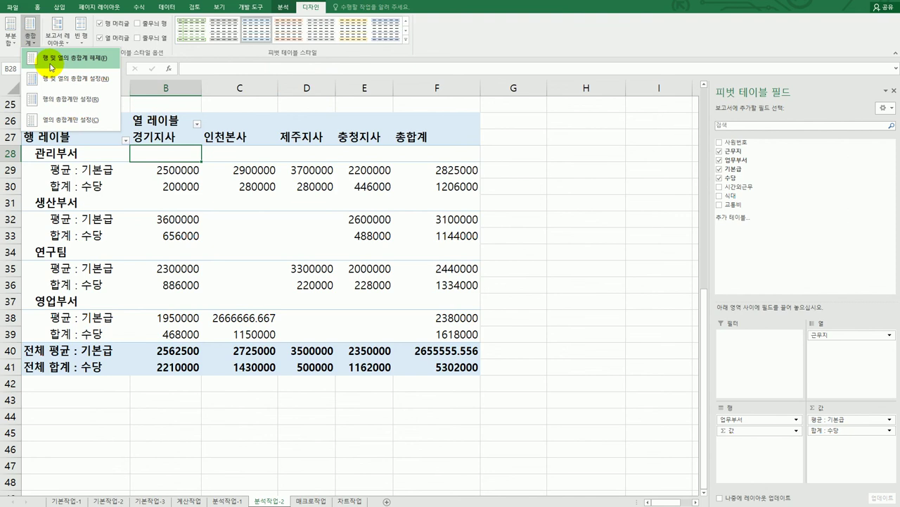
{"action": "left_click", "coordinate": [52, 62]}
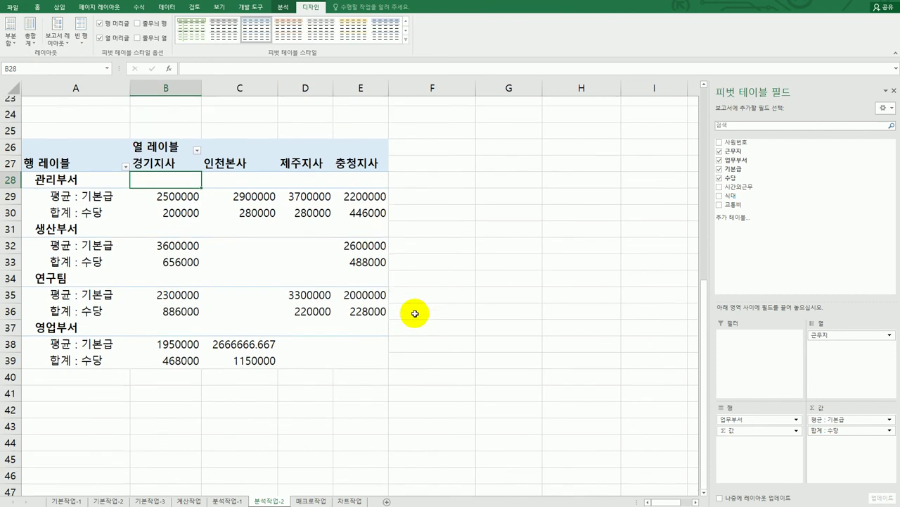
{"action": "scroll", "coordinate": [414, 308], "scroll_direction": "up", "scroll_amount": 4}
{"action": "scroll", "coordinate": [415, 313], "scroll_direction": "down", "scroll_amount": 2}
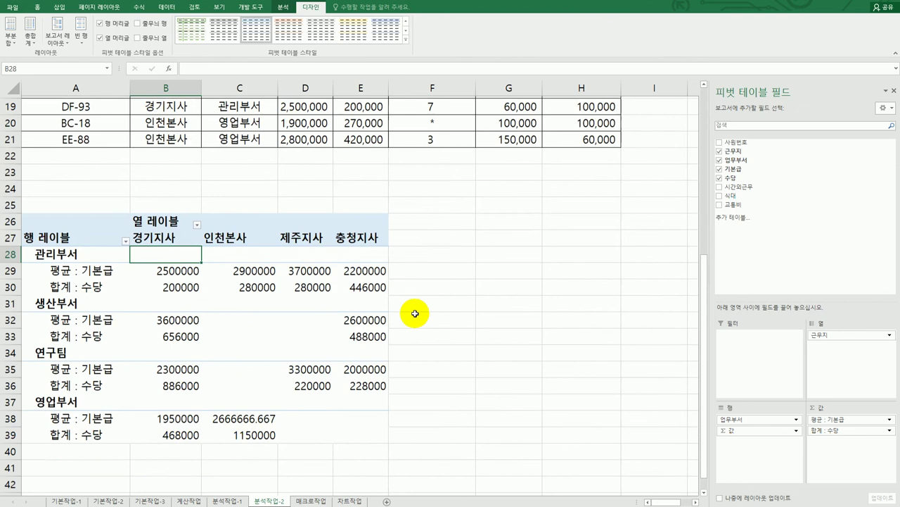
{"action": "scroll", "coordinate": [415, 313], "scroll_direction": "down", "scroll_amount": 1}
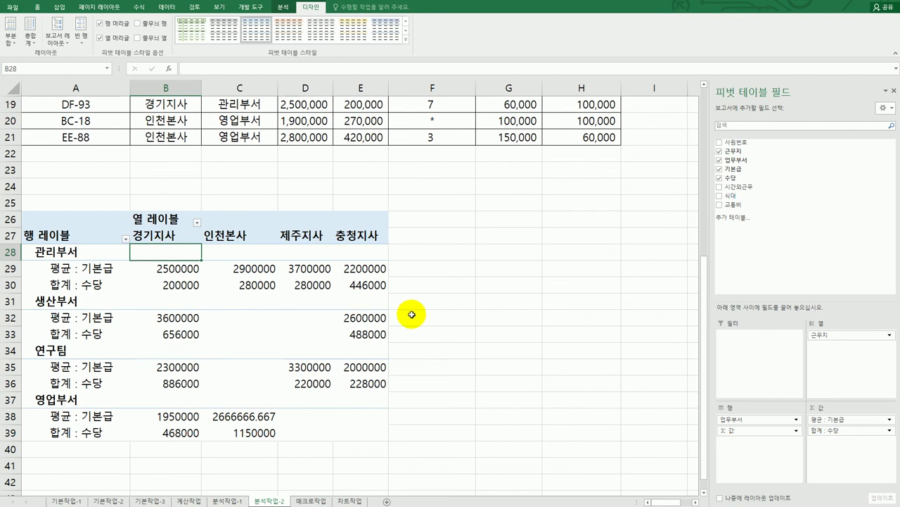
Draw a form control button over cells G3:H4 on the 매크로작업 sheet.
{"action": "left_click", "coordinate": [311, 500]}
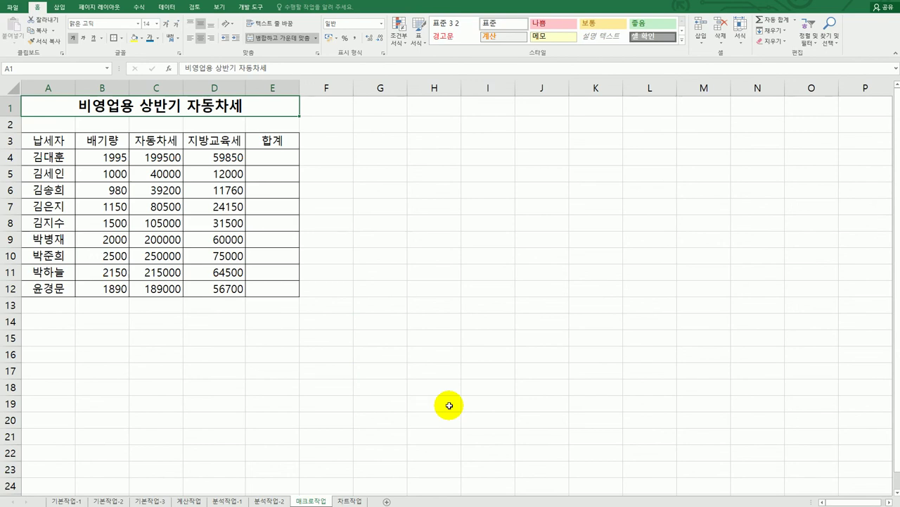
{"action": "left_click", "coordinate": [436, 258]}
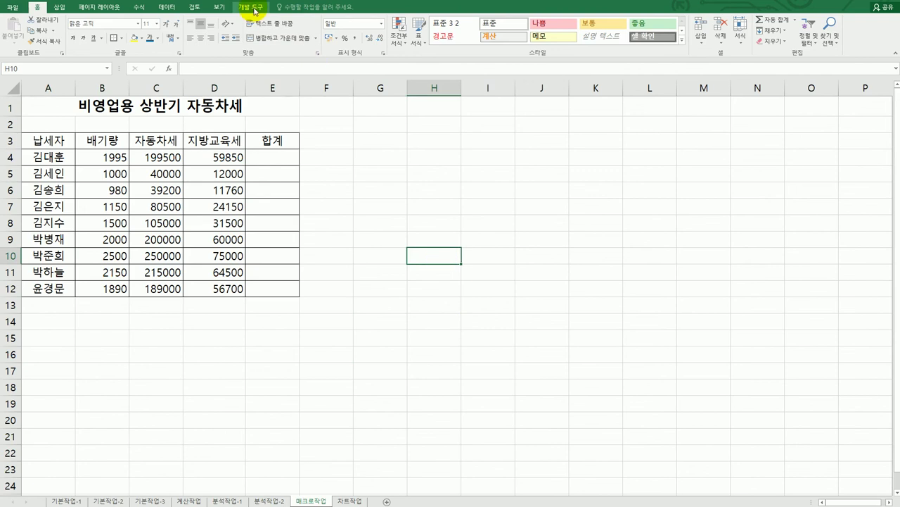
{"action": "left_click", "coordinate": [254, 10]}
{"action": "left_click", "coordinate": [185, 46]}
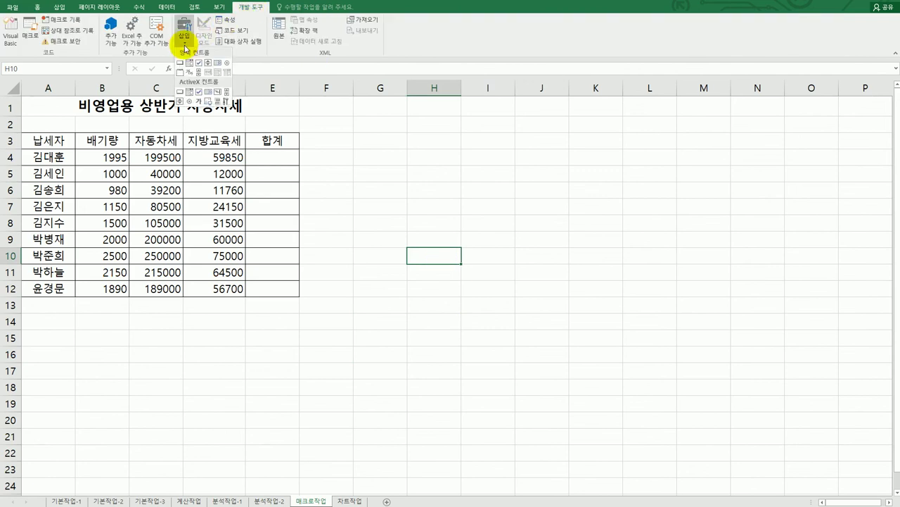
{"action": "left_click", "coordinate": [181, 63]}
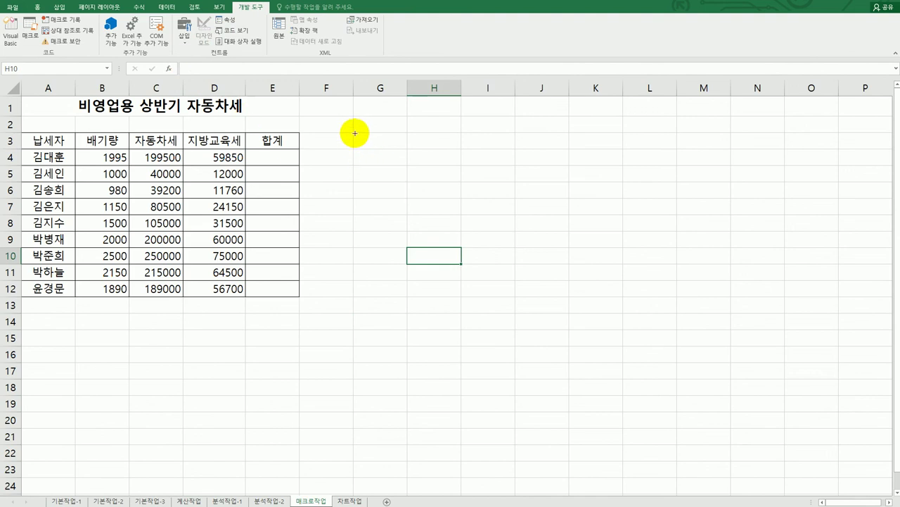
{"action": "left_click_drag", "start_coordinate": [354, 133], "coordinate": [445, 164]}
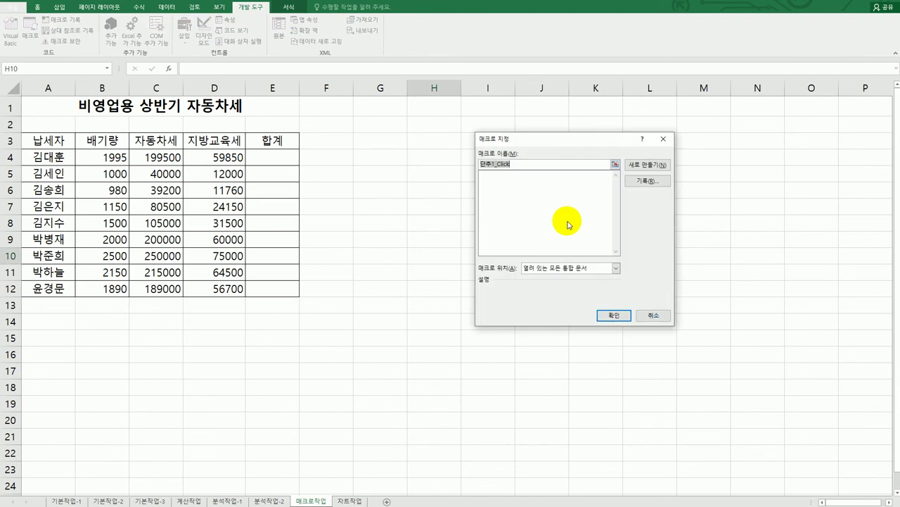
Start recording a macro named 합계 for the button, stored in the current workbook.
{"action": "type", "text": "합계"}
{"action": "left_click", "coordinate": [643, 182]}
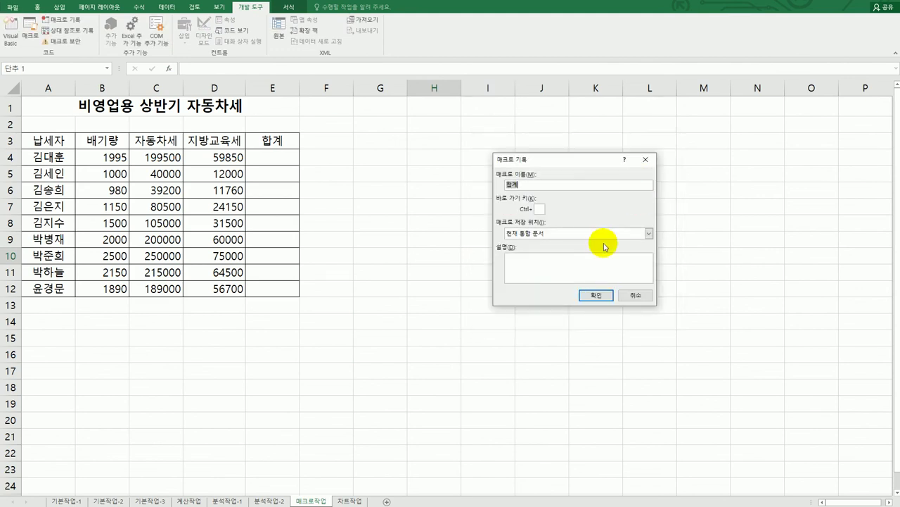
{"action": "left_click", "coordinate": [596, 295]}
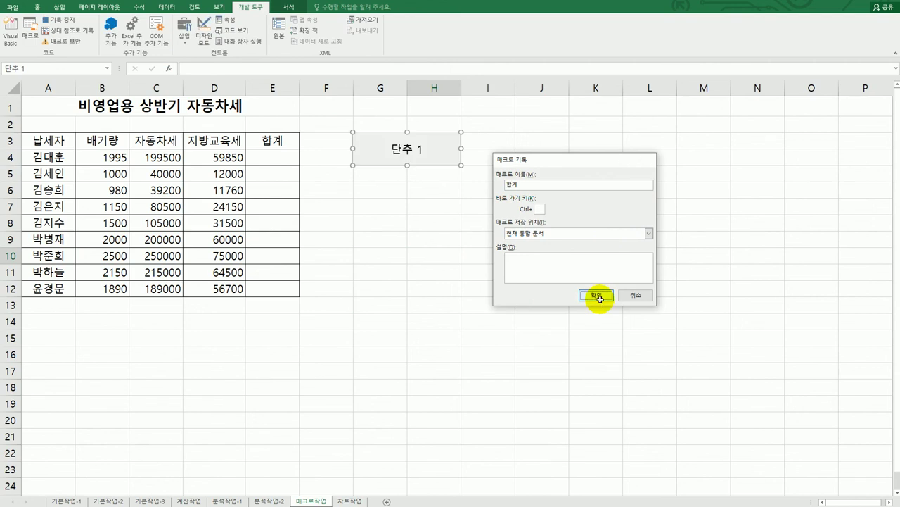
Enter the formula =C4+D4 in cell E4 to add 자동차세 and 지방교육세.
{"action": "left_click", "coordinate": [288, 159]}
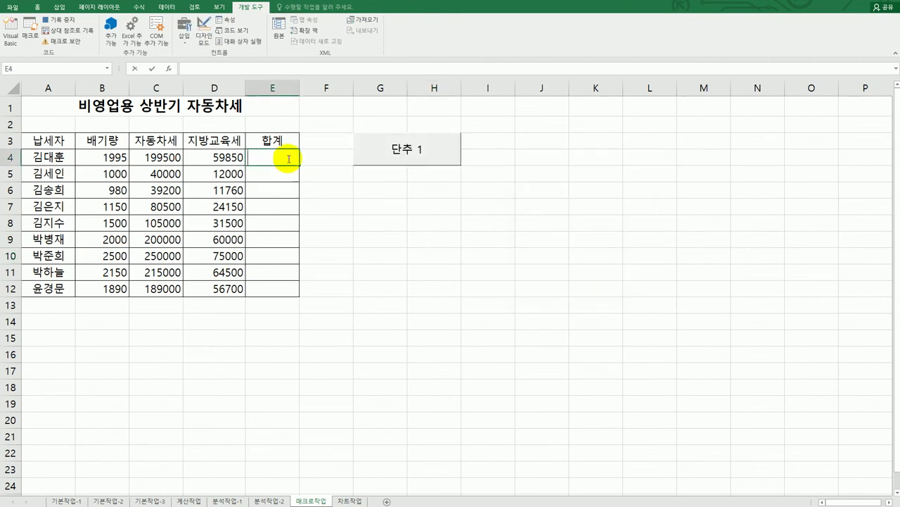
{"action": "type", "text": "="}
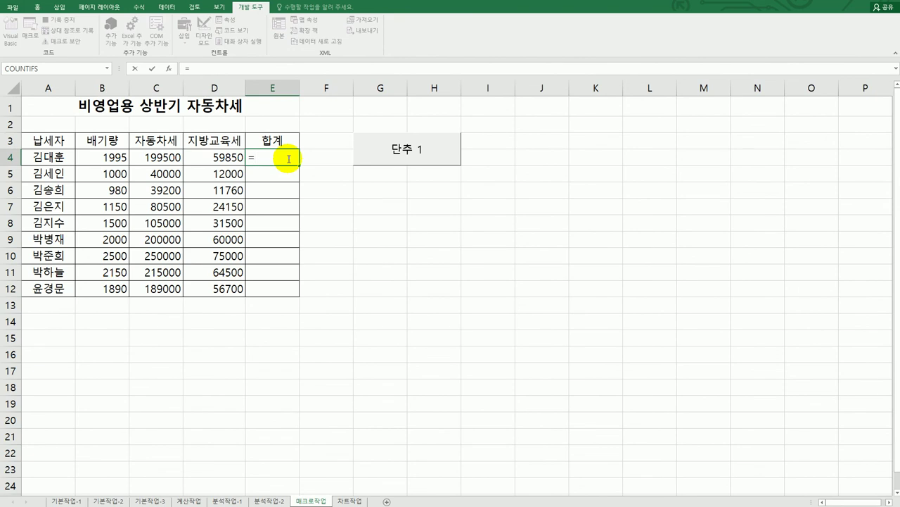
{"action": "left_click", "coordinate": [172, 158]}
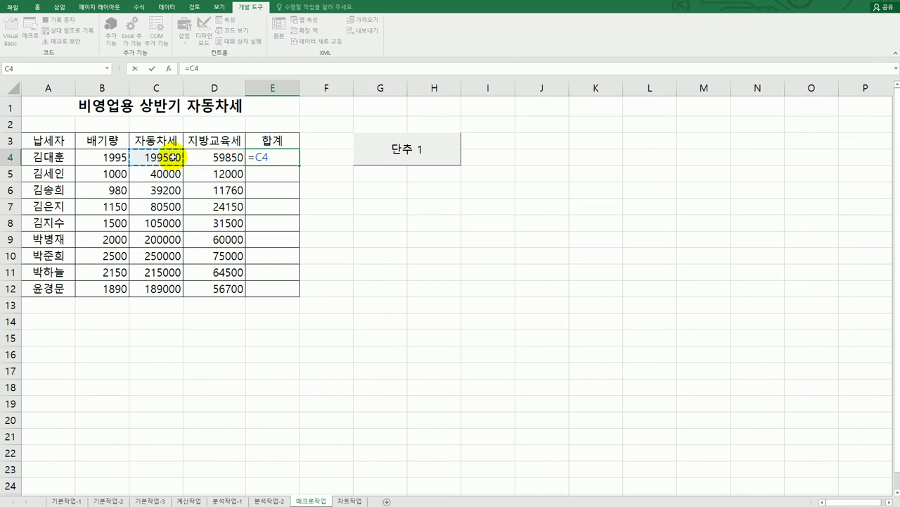
{"action": "type", "text": "+"}
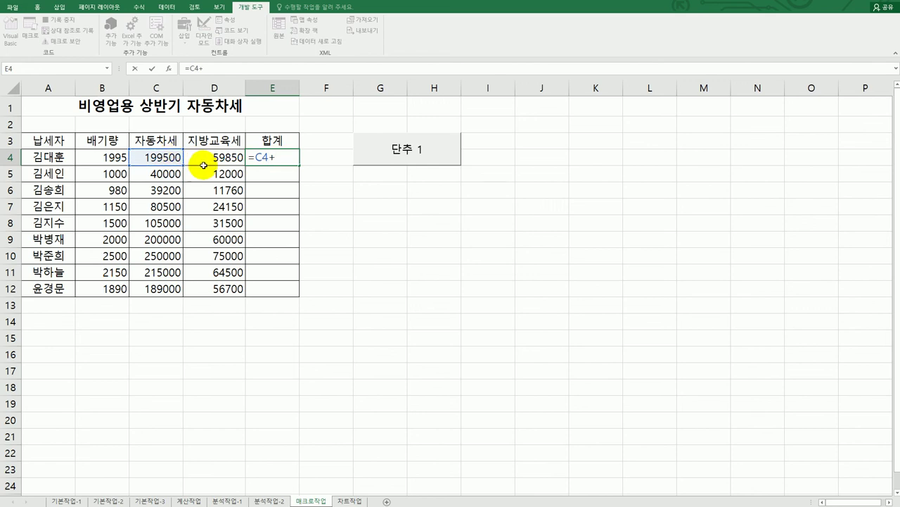
{"action": "left_click", "coordinate": [206, 159]}
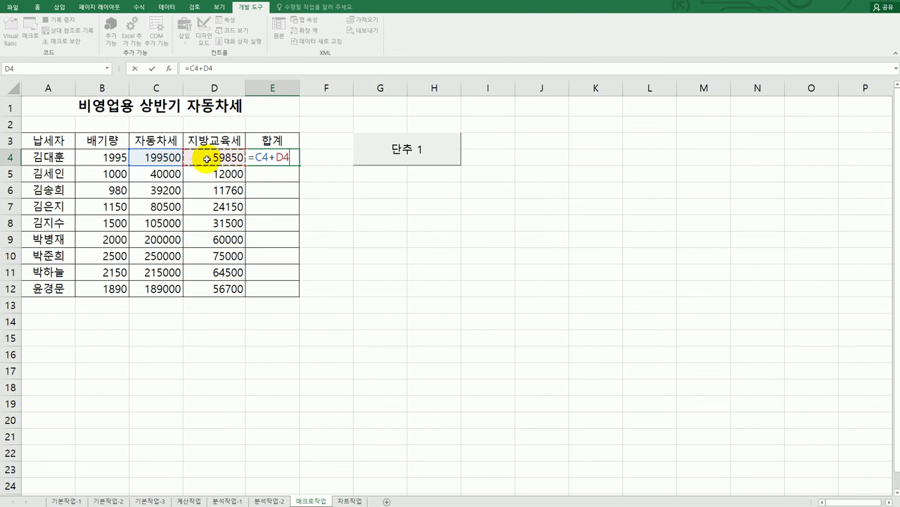
{"action": "key", "text": "Return"}
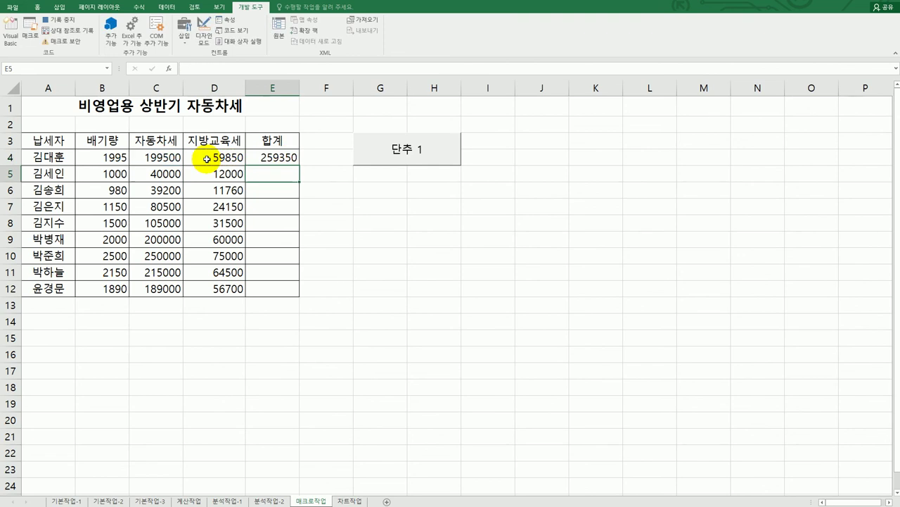
Fill the 합계 formula from E4 down to E12 and stop recording the macro.
{"action": "left_click", "coordinate": [271, 158]}
{"action": "left_click_drag", "start_coordinate": [298, 165], "coordinate": [288, 294]}
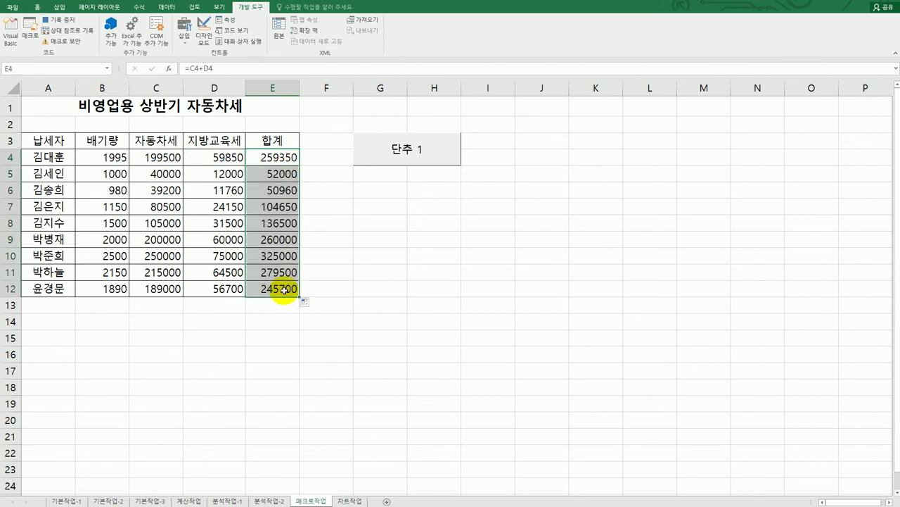
{"action": "left_click", "coordinate": [283, 288]}
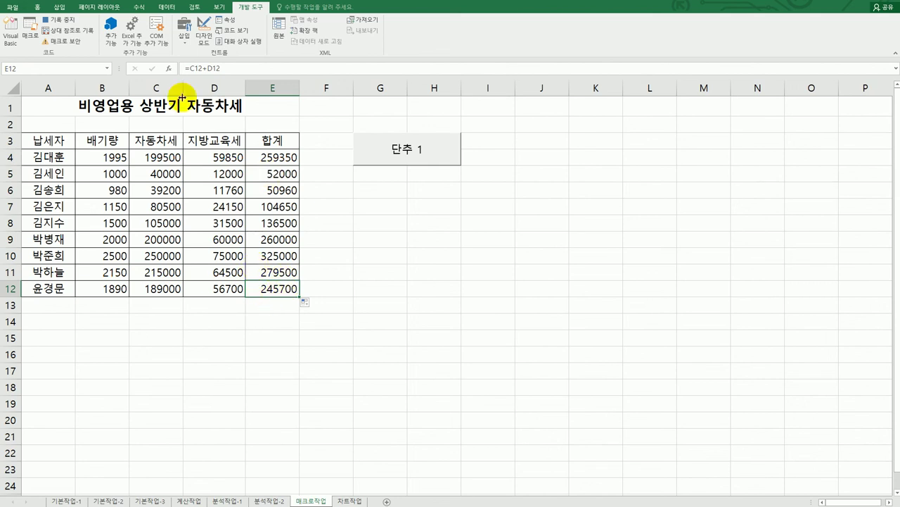
{"action": "left_click", "coordinate": [47, 23]}
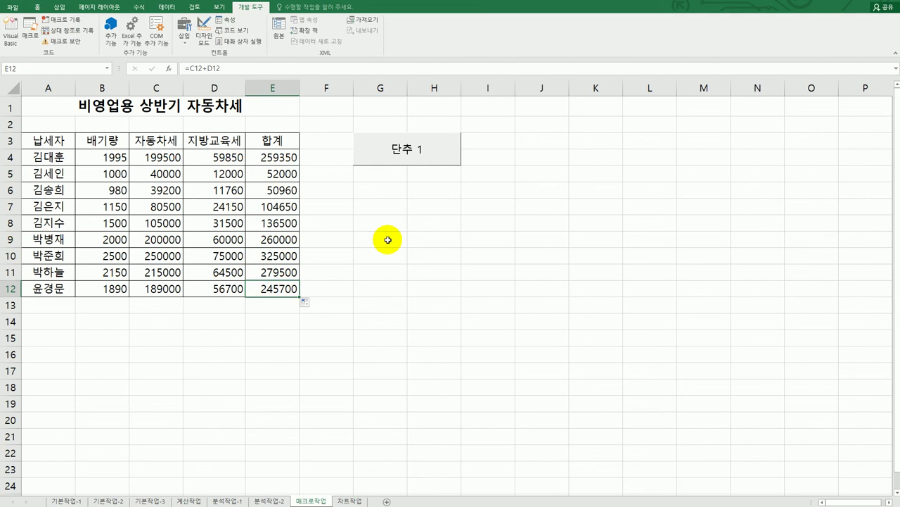
Change the form control button's label to 합계.
{"action": "right_click", "coordinate": [425, 149]}
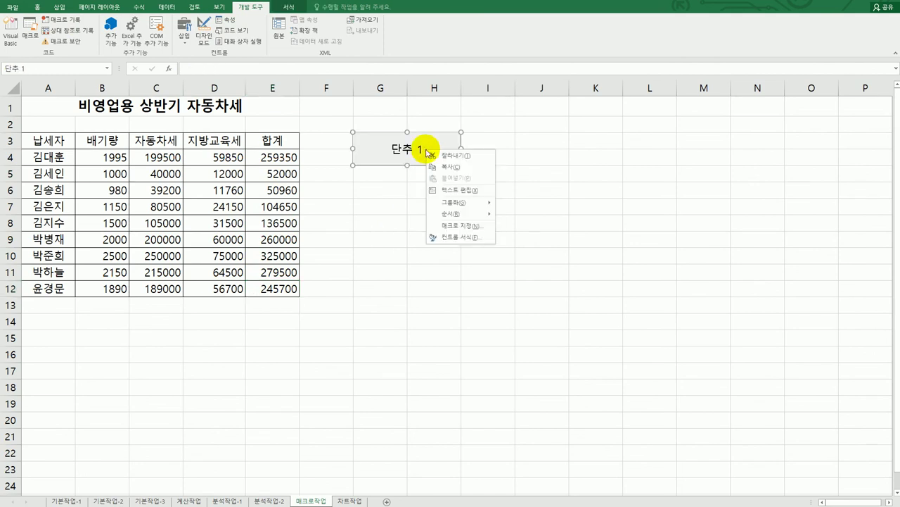
{"action": "left_click", "coordinate": [458, 195]}
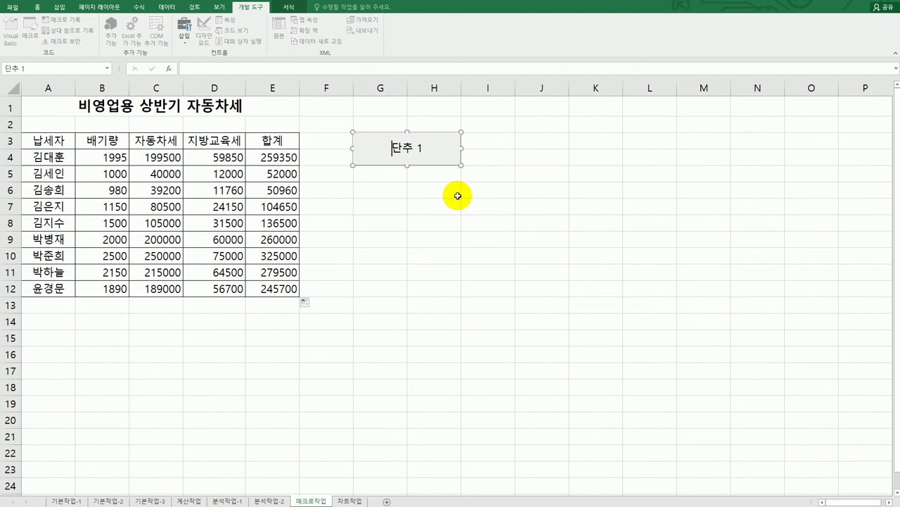
{"action": "key", "text": "ctrl+a"}
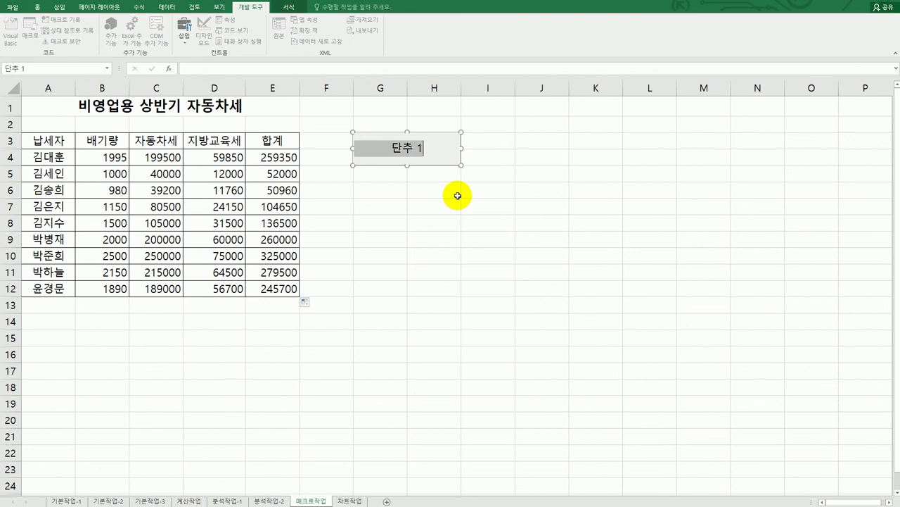
{"action": "type", "text": "합계"}
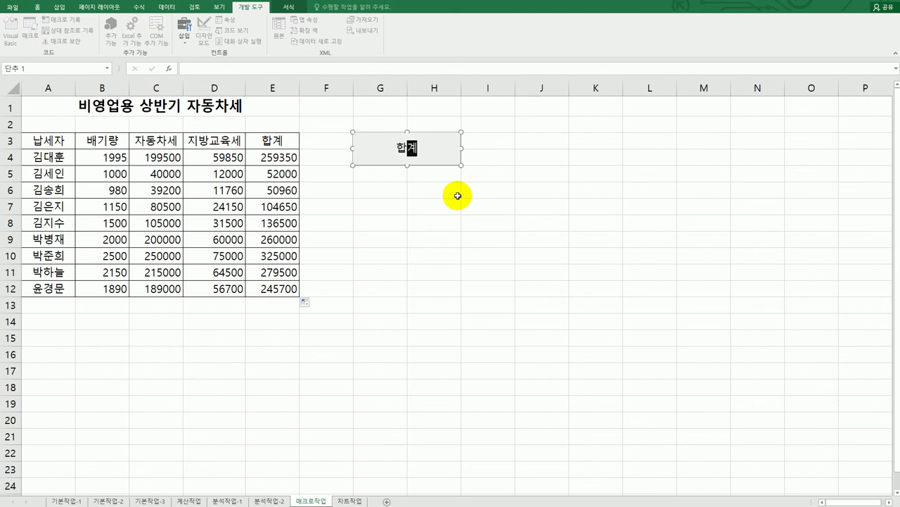
{"action": "left_click", "coordinate": [468, 211]}
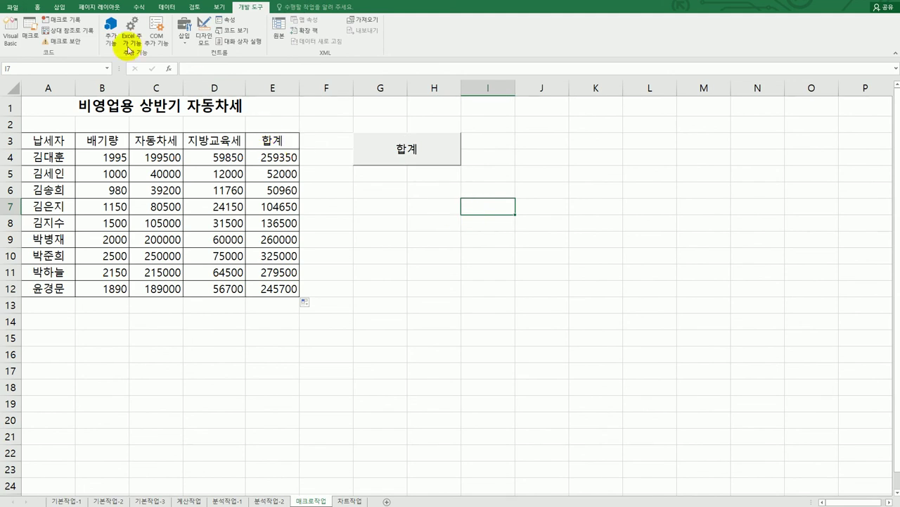
Draw a rounded rectangle shape over cells G6:H7, about 1.16 cm high and 3.8 cm wide.
{"action": "left_click", "coordinate": [69, 9]}
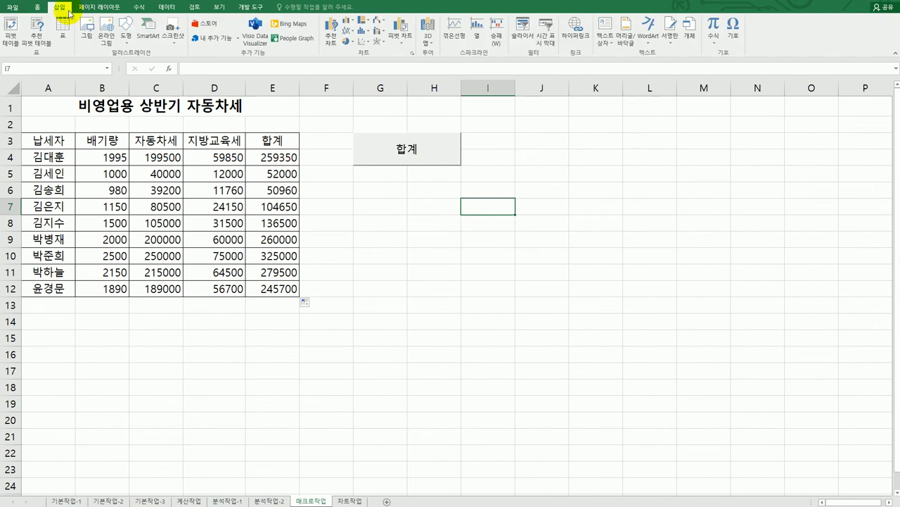
{"action": "left_click", "coordinate": [125, 32]}
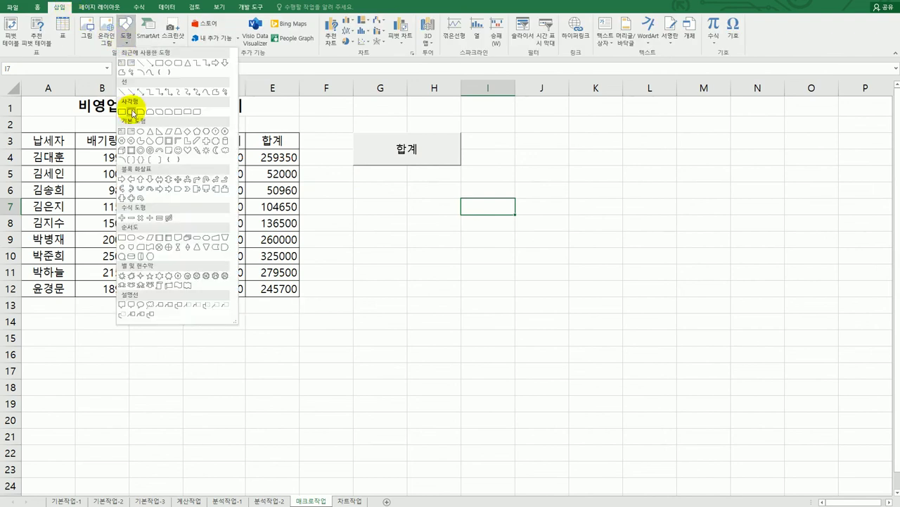
{"action": "left_click", "coordinate": [132, 114]}
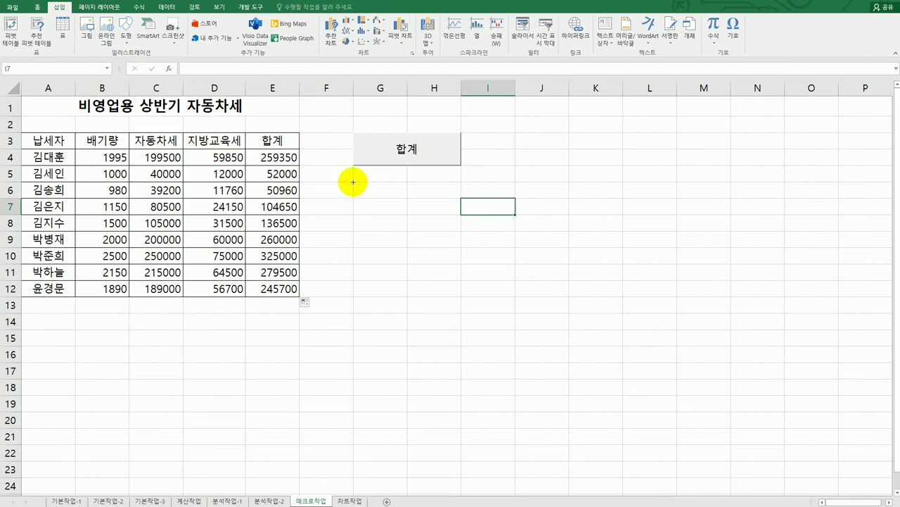
{"action": "left_click_drag", "start_coordinate": [353, 181], "coordinate": [448, 217]}
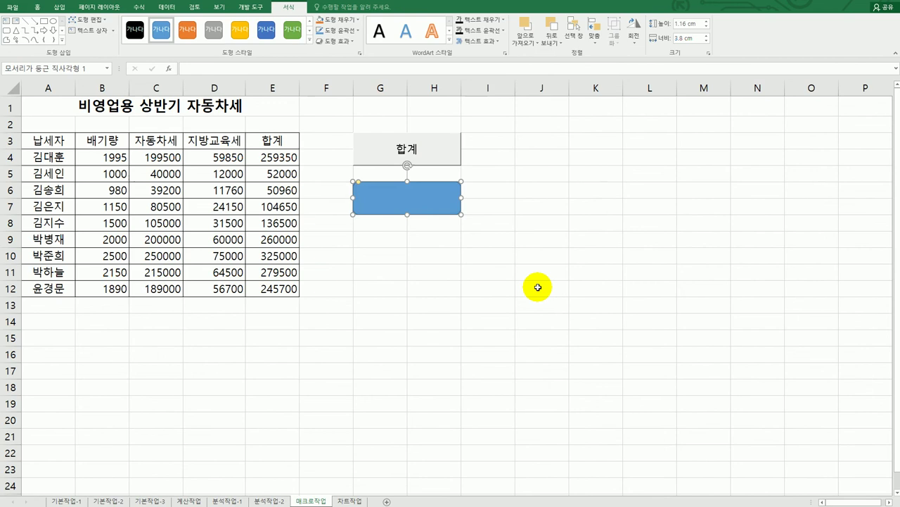
Label the rounded rectangle 서식 and start recording a new macro named 서식 assigned to it in the current workbook.
{"action": "type", "text": "서시"}
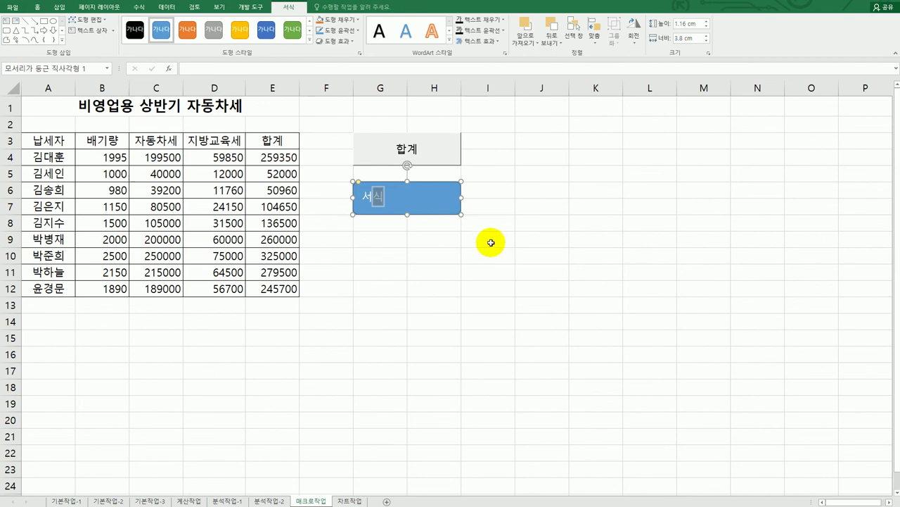
{"action": "right_click", "coordinate": [453, 203]}
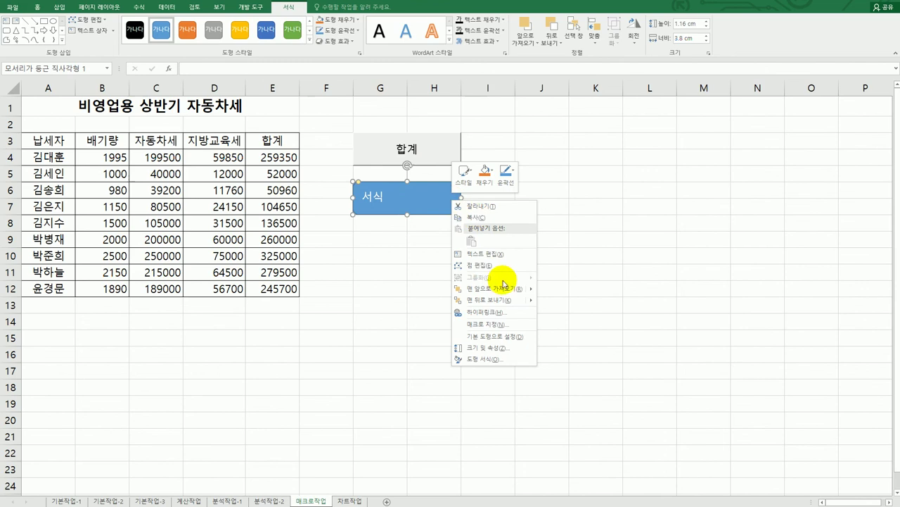
{"action": "left_click", "coordinate": [499, 324]}
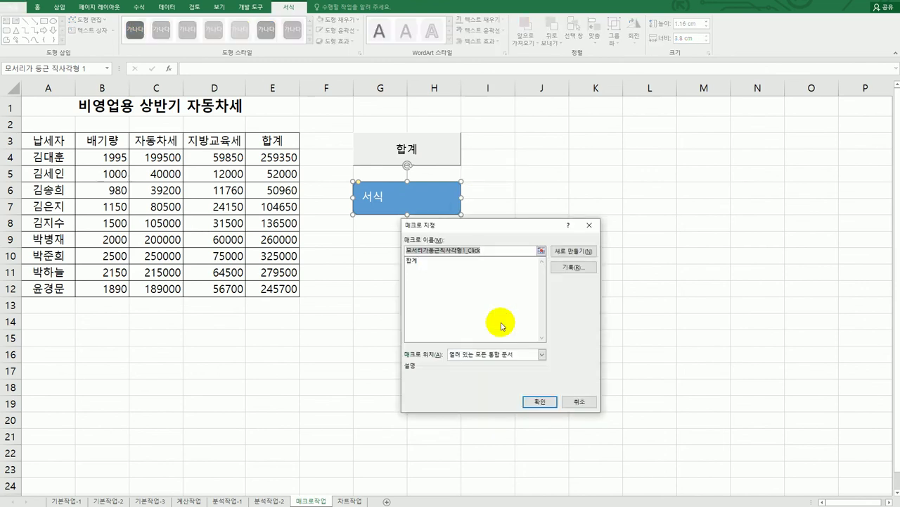
{"action": "type", "text": "서식"}
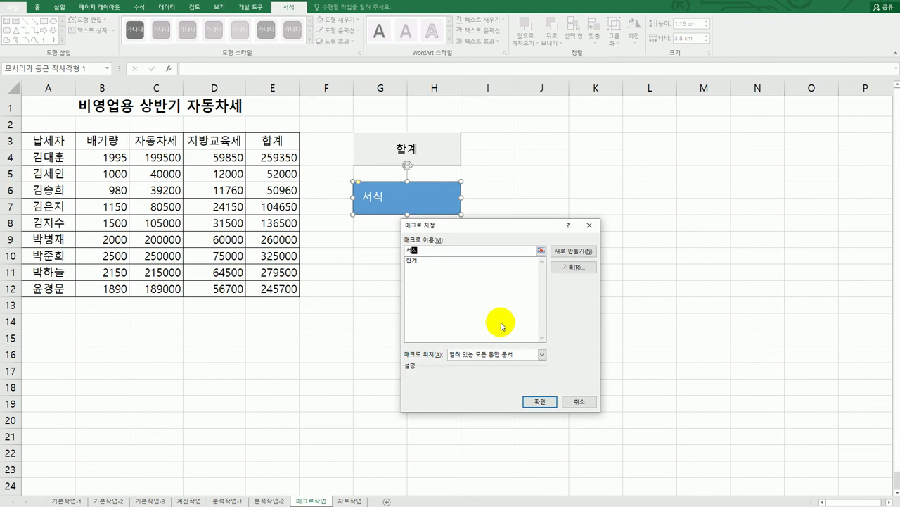
{"action": "left_click", "coordinate": [578, 268]}
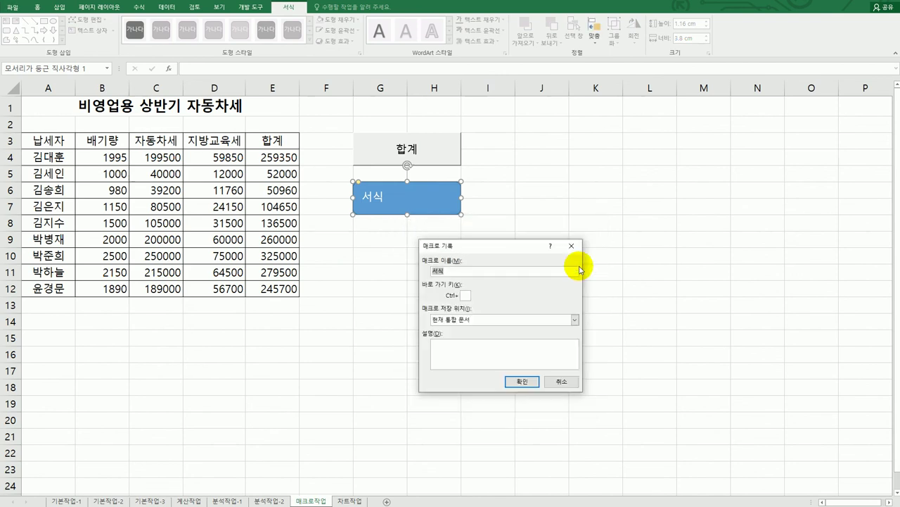
{"action": "left_click", "coordinate": [517, 381]}
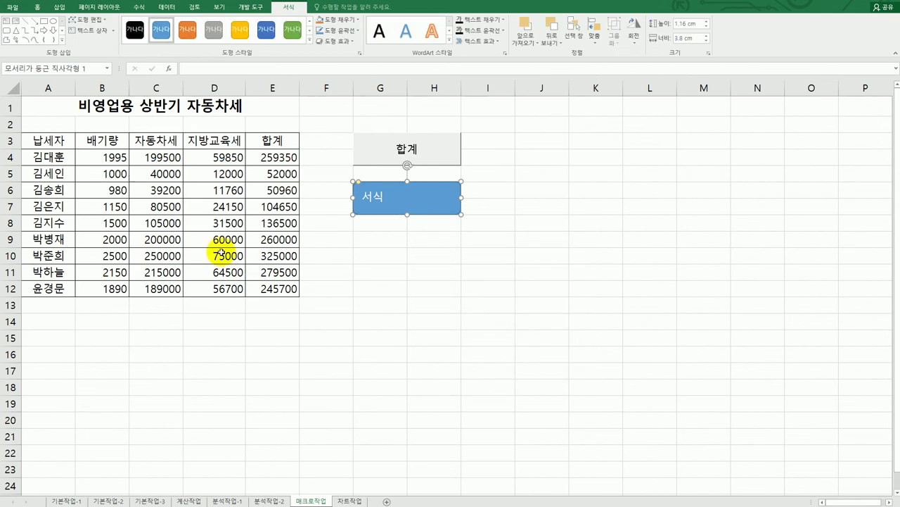
Apply the comma style to cells B4:E12 and stop recording the macro.
{"action": "left_click_drag", "start_coordinate": [121, 158], "coordinate": [273, 288]}
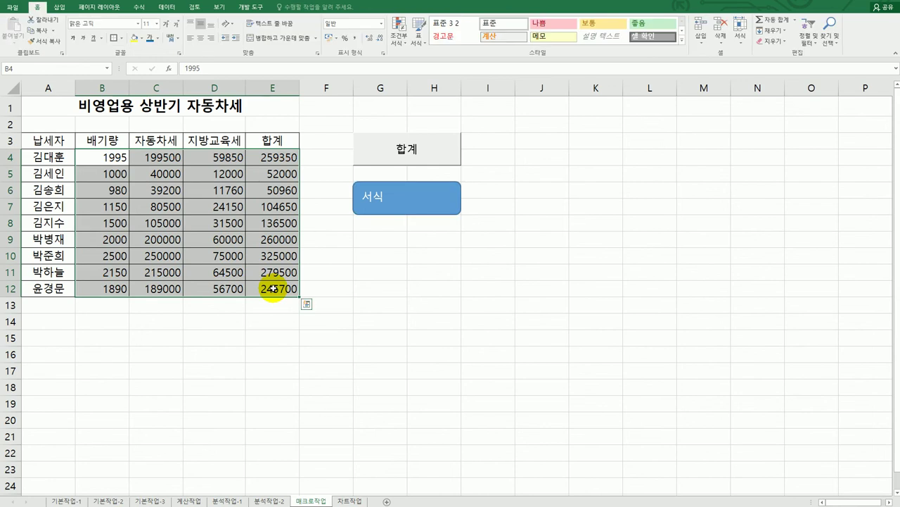
{"action": "left_click", "coordinate": [356, 39]}
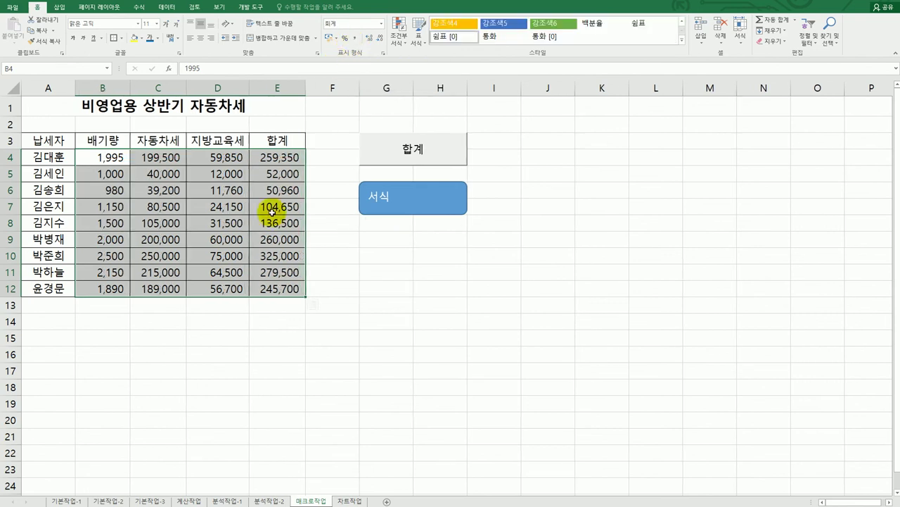
{"action": "left_click", "coordinate": [265, 289]}
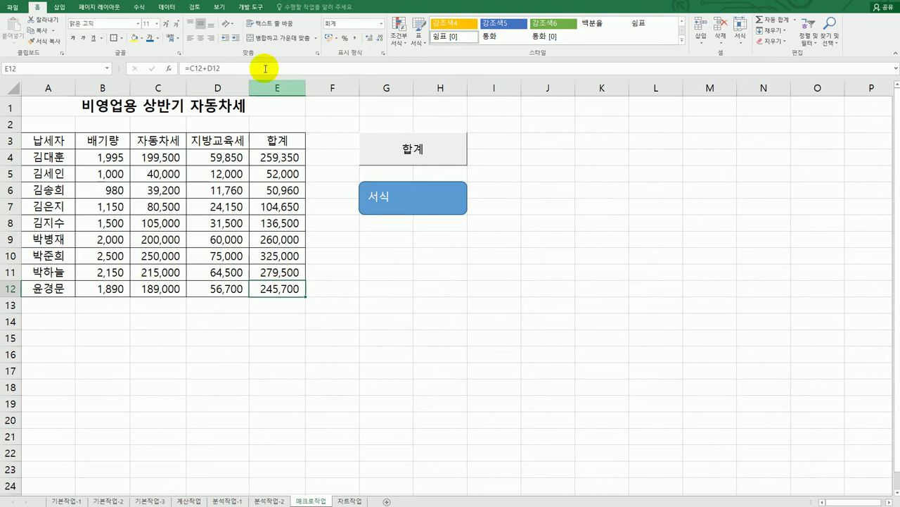
{"action": "left_click", "coordinate": [252, 8]}
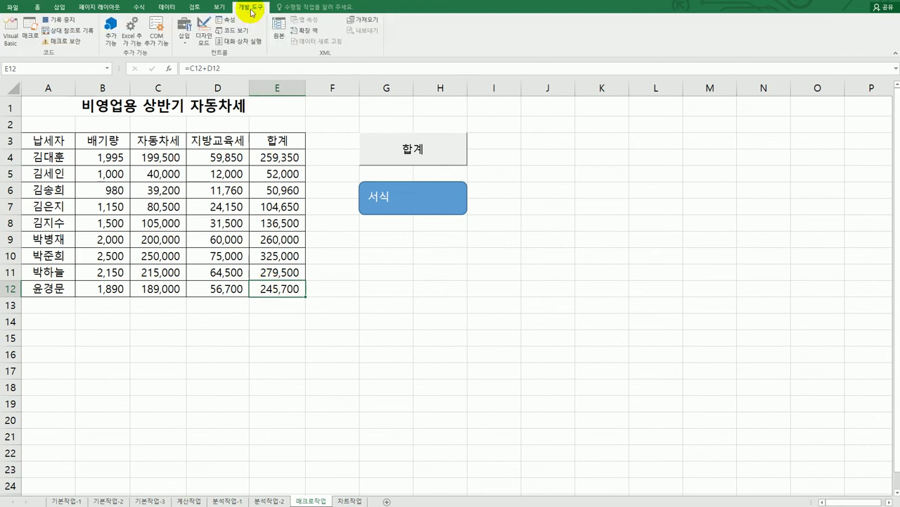
{"action": "left_click", "coordinate": [68, 21]}
{"action": "left_click", "coordinate": [434, 342]}
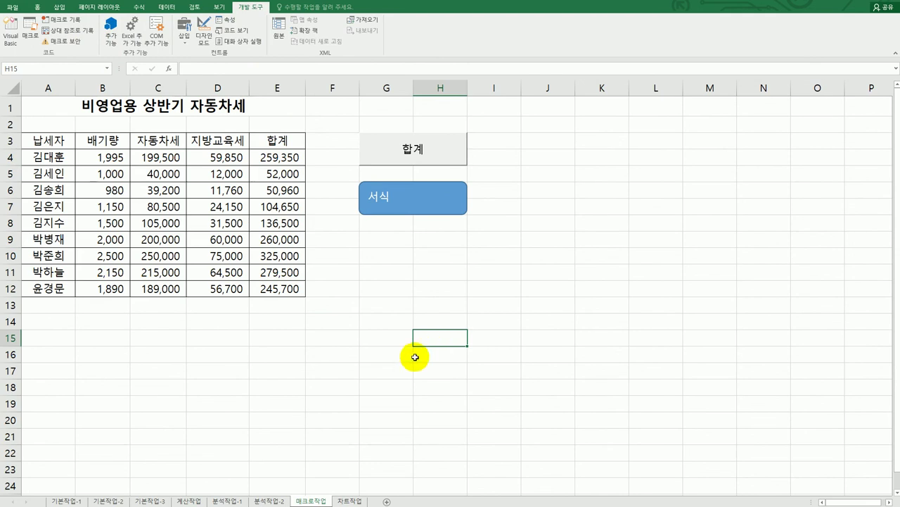
On the 차트작업 sheet, change the chart's data range to A3:B9 and D3:D9, keeping only 지원액 and 미회수액.
{"action": "left_click", "coordinate": [357, 501]}
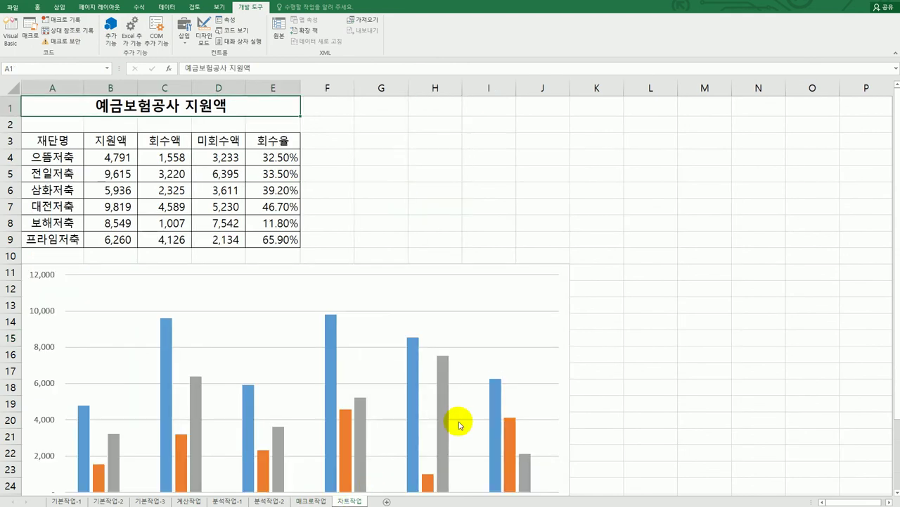
{"action": "left_click", "coordinate": [656, 384]}
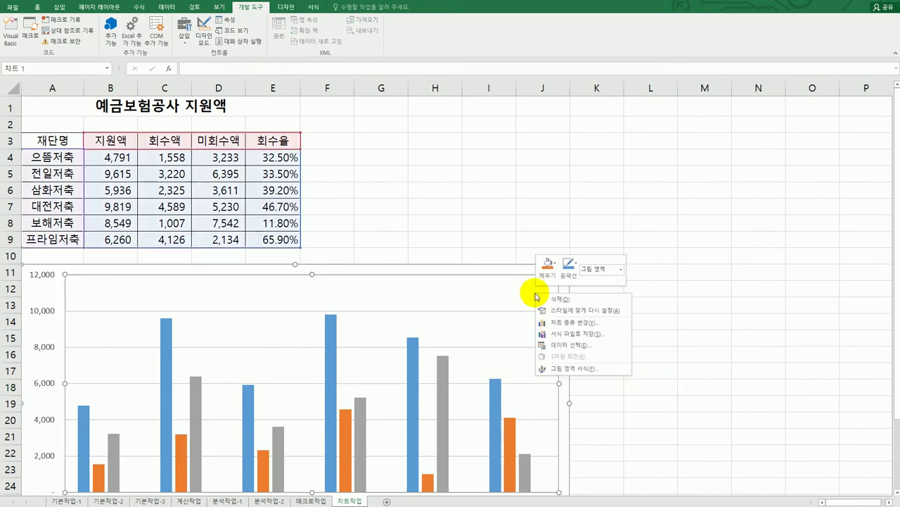
{"action": "left_click", "coordinate": [586, 345]}
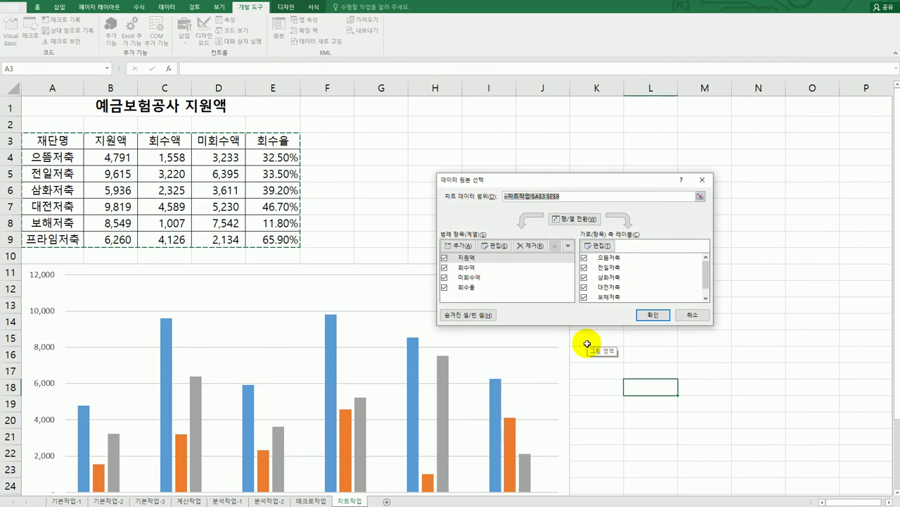
{"action": "key", "text": "Delete"}
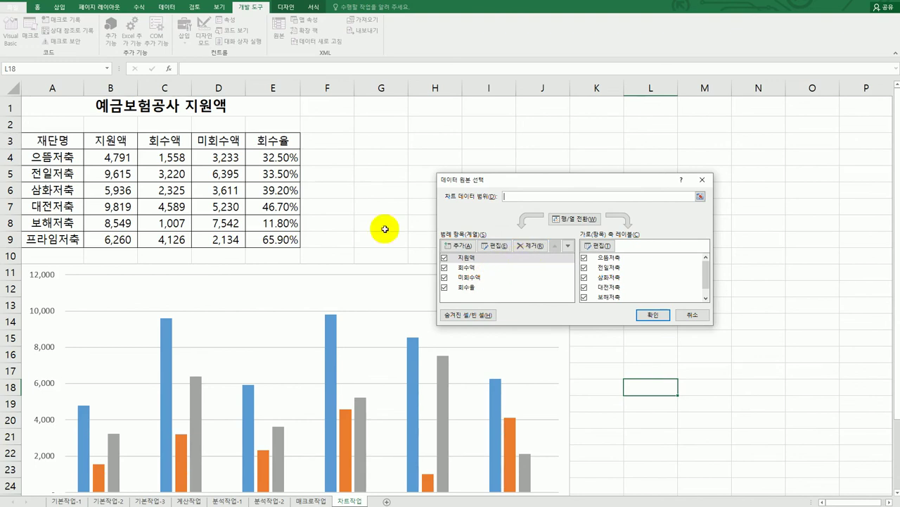
{"action": "left_click", "coordinate": [58, 141]}
{"action": "left_click_drag", "start_coordinate": [59, 141], "coordinate": [65, 238]}
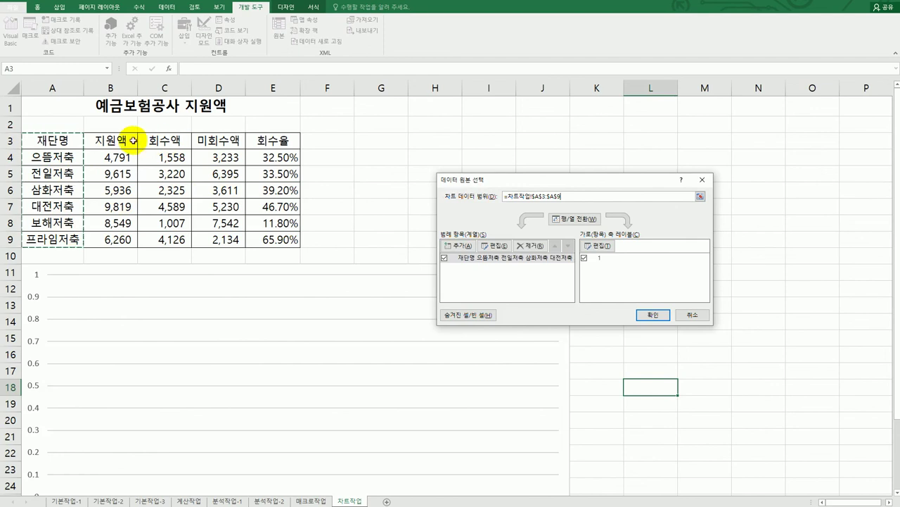
{"action": "left_click_drag", "start_coordinate": [121, 141], "coordinate": [125, 239]}
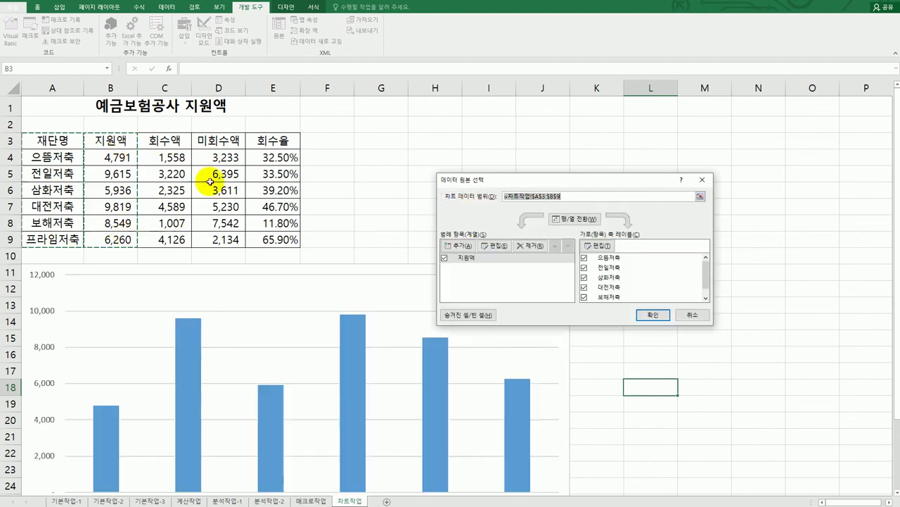
{"action": "left_click_drag", "start_coordinate": [213, 138], "coordinate": [218, 239]}
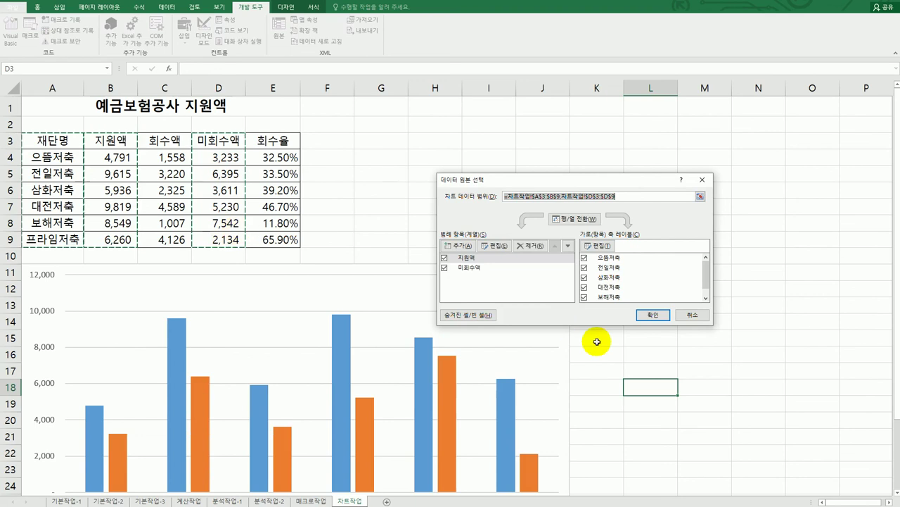
{"action": "left_click", "coordinate": [654, 315]}
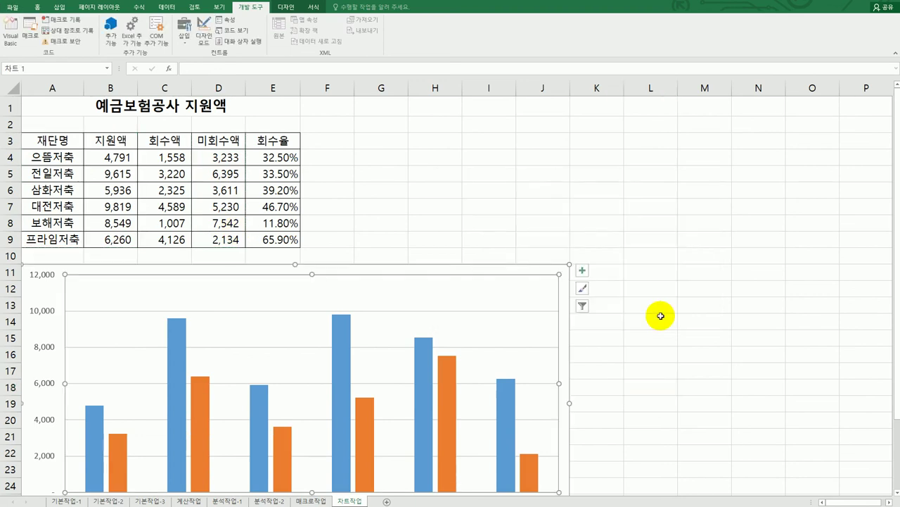
Add a chart title reading 재단별 지원액/미회수액.
{"action": "left_click", "coordinate": [581, 270]}
{"action": "left_click", "coordinate": [619, 297]}
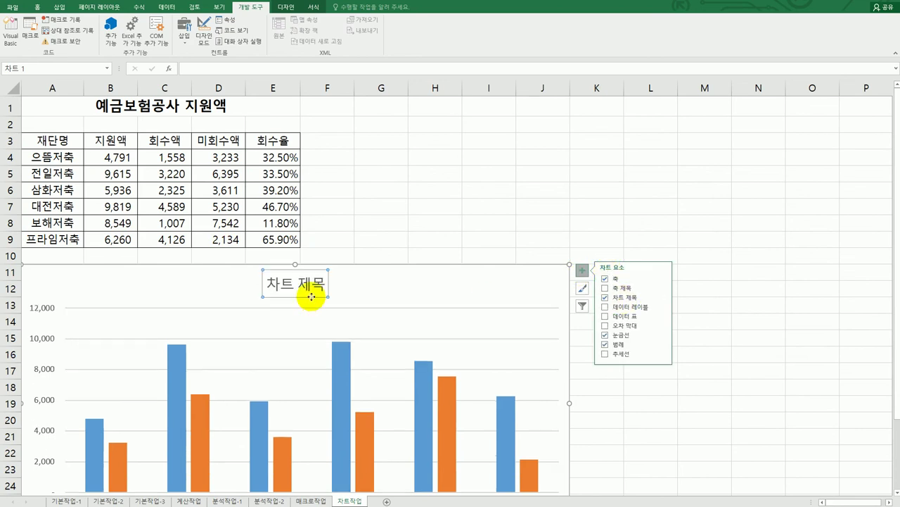
{"action": "left_click_drag", "start_coordinate": [267, 284], "coordinate": [320, 287]}
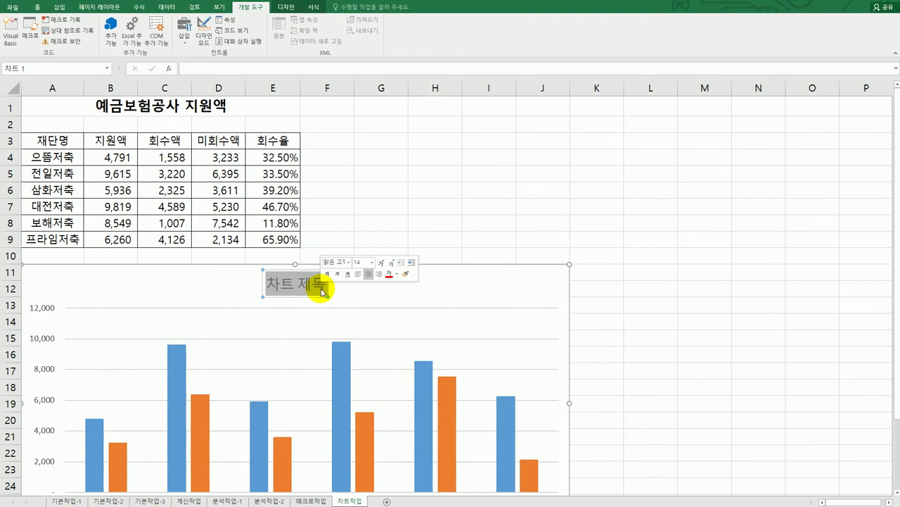
{"action": "type", "text": "재단버"}
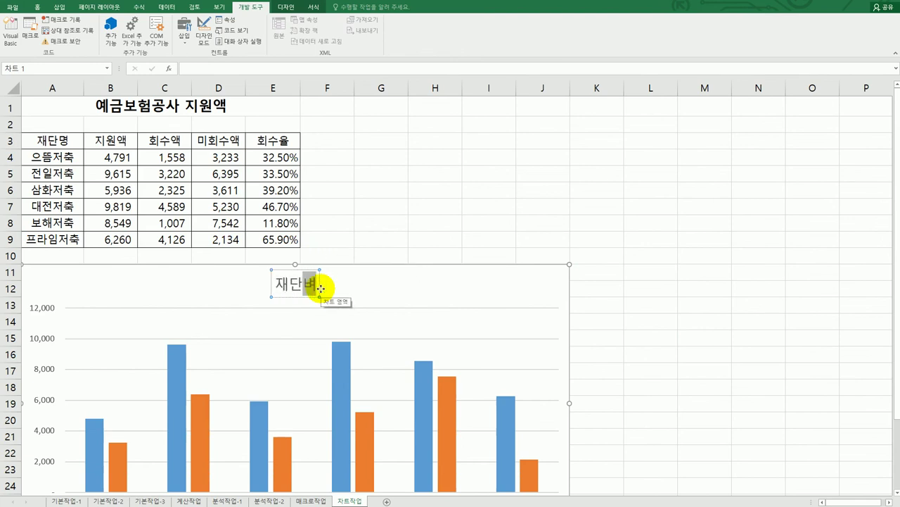
{"action": "type", "text": "별 지원액/"}
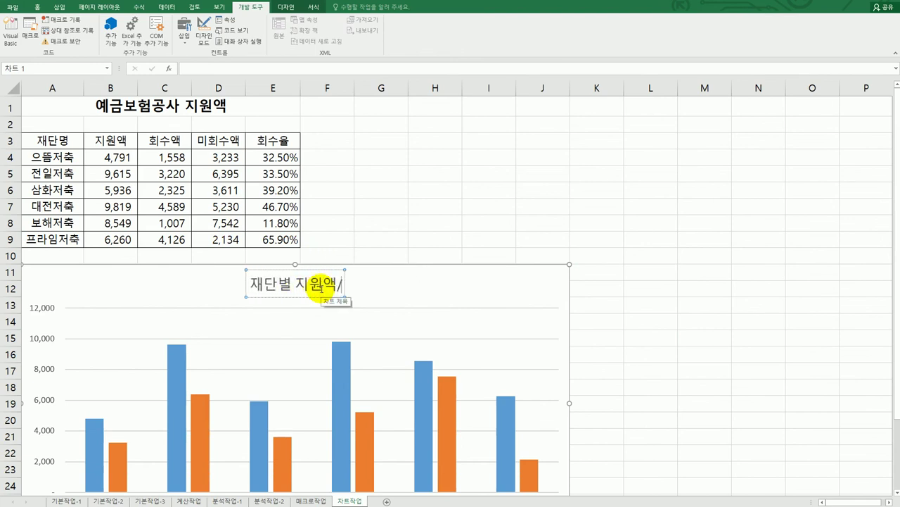
{"action": "type", "text": "미회수애"}
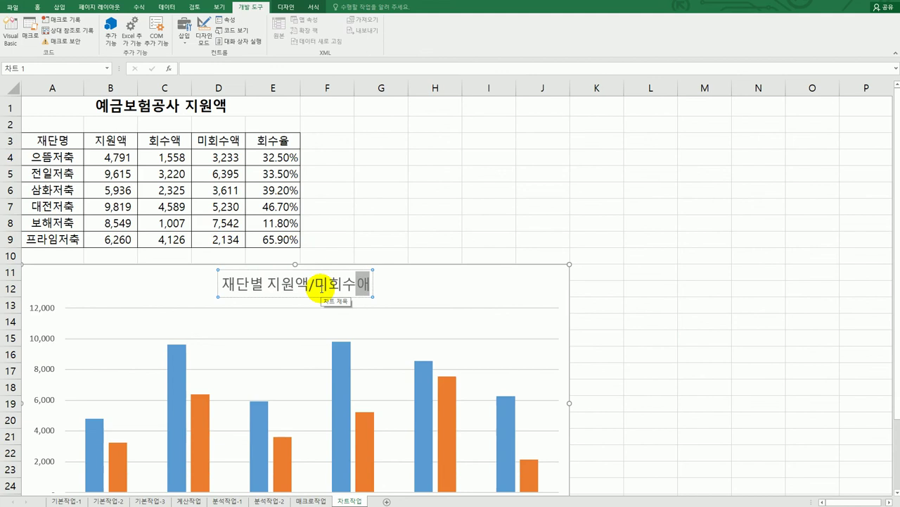
{"action": "type", "text": "ㄱ"}
{"action": "left_click", "coordinate": [484, 296]}
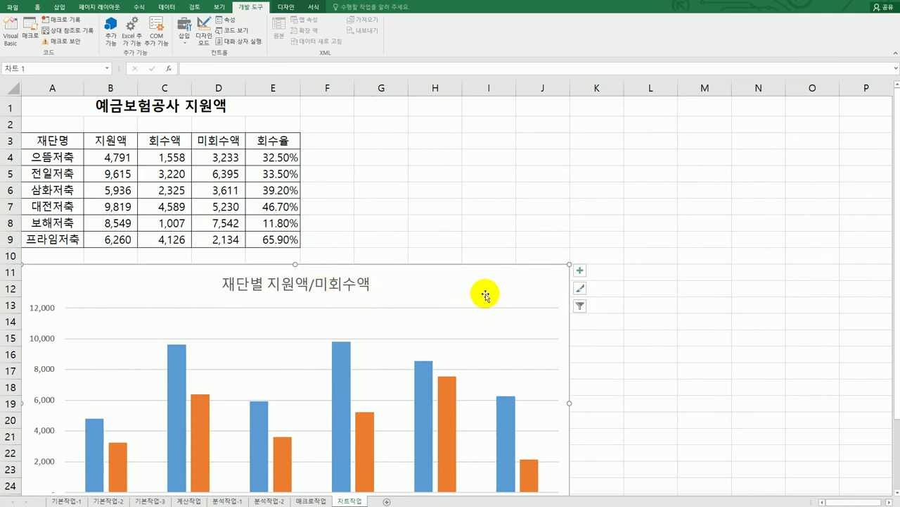
Place the chart legend above the plot area with the 위쪽 option.
{"action": "left_click", "coordinate": [583, 272]}
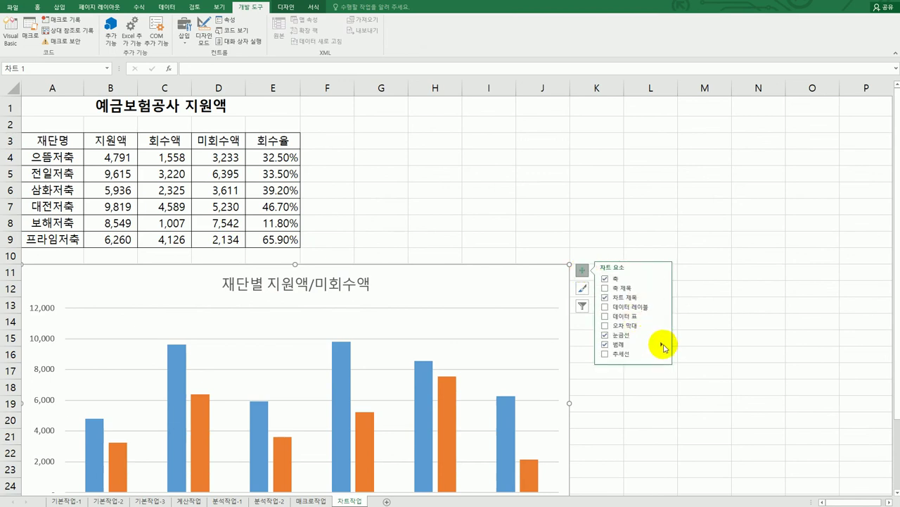
{"action": "mouse_move", "coordinate": [664, 346]}
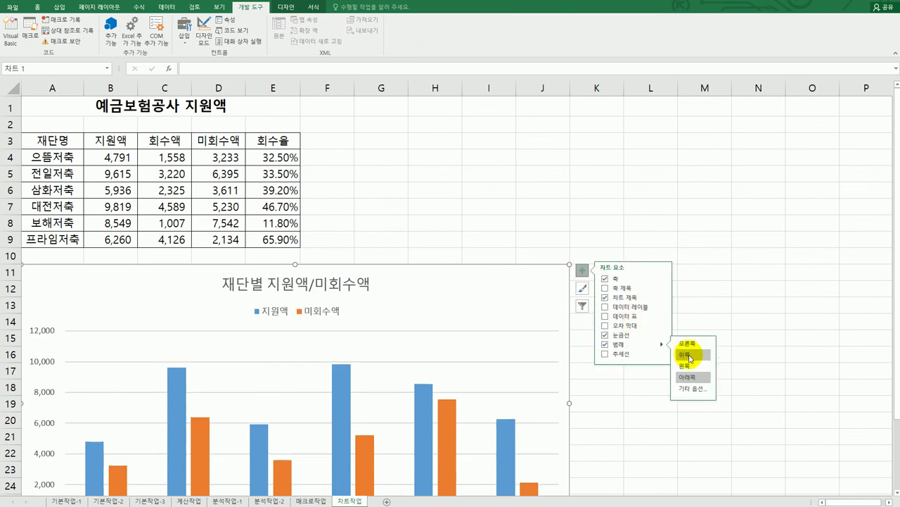
{"action": "left_click", "coordinate": [690, 356]}
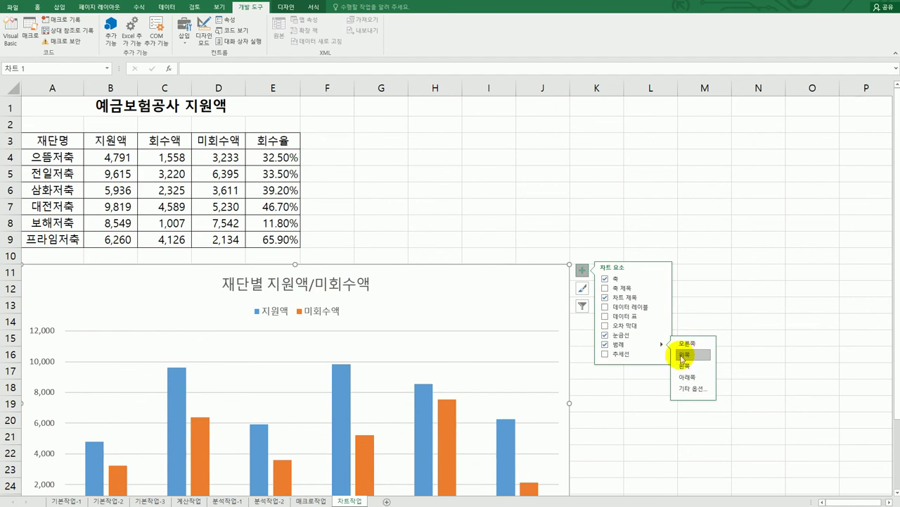
{"action": "left_click", "coordinate": [457, 211]}
Set the major unit of the chart's vertical axis to 1000.
{"action": "scroll", "coordinate": [168, 238], "scroll_direction": "down", "scroll_amount": 2}
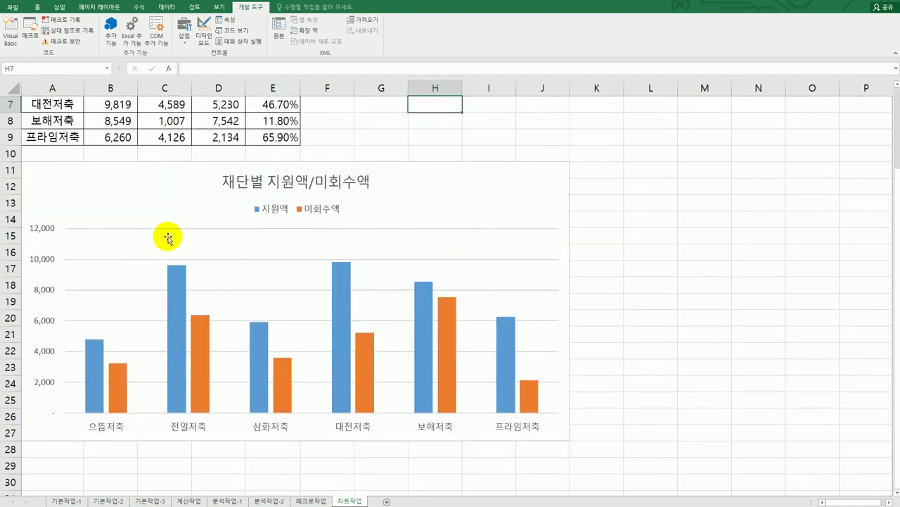
{"action": "left_click", "coordinate": [41, 229]}
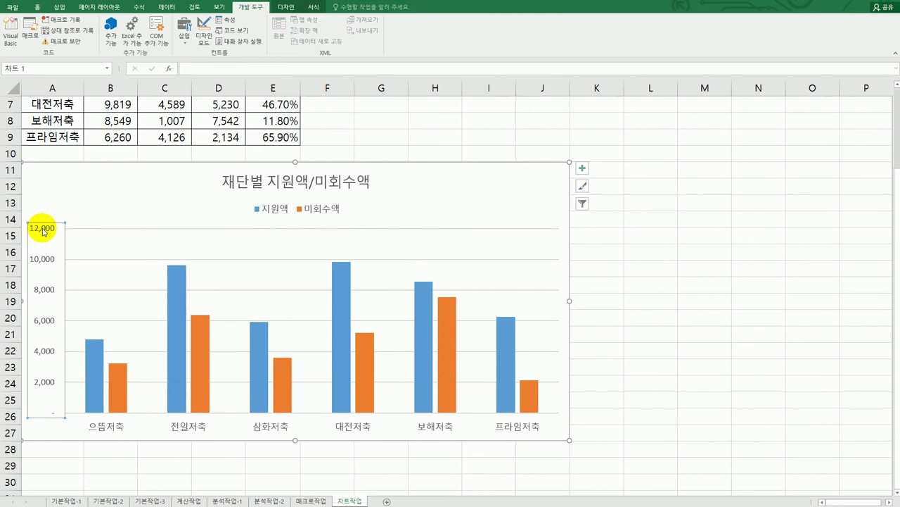
{"action": "right_click", "coordinate": [42, 229]}
{"action": "left_click", "coordinate": [81, 325]}
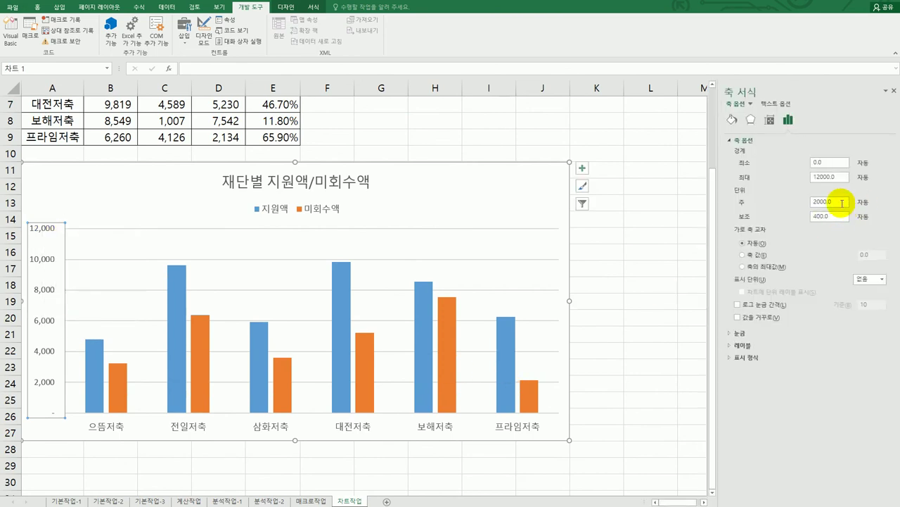
{"action": "left_click_drag", "start_coordinate": [843, 206], "coordinate": [804, 203]}
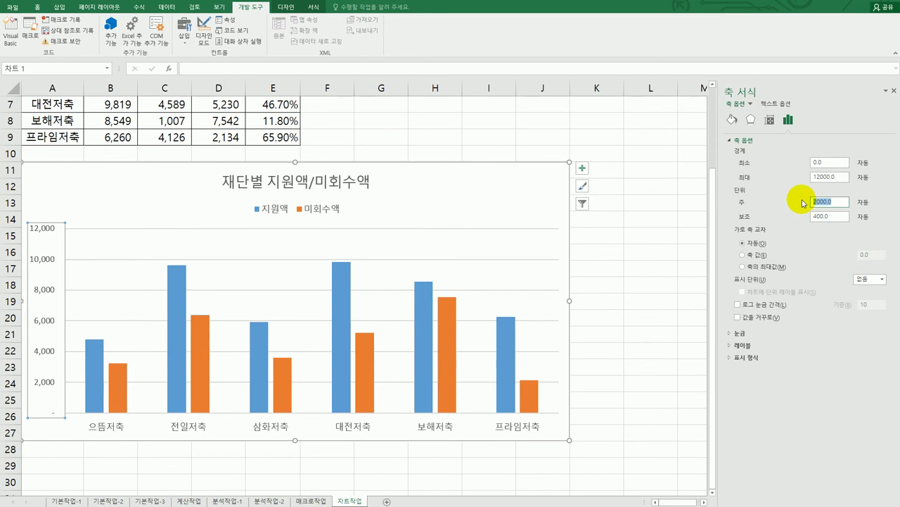
{"action": "type", "text": "10"}
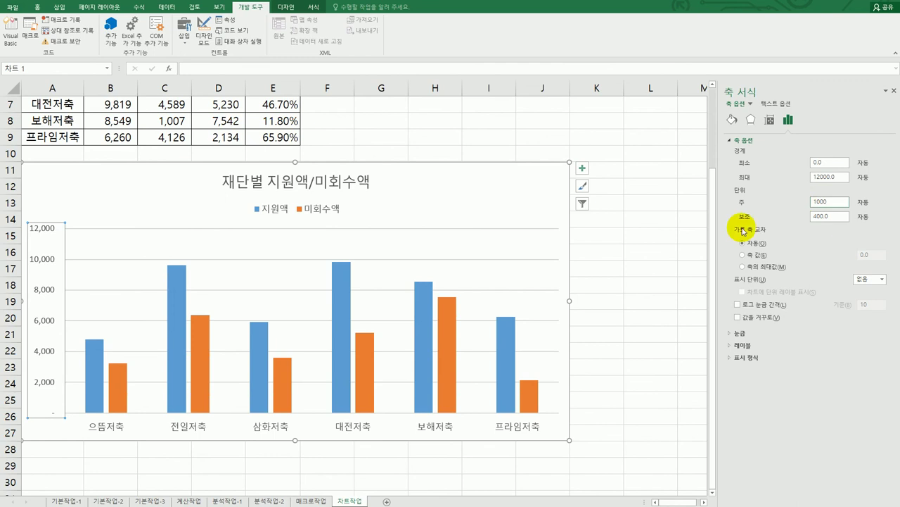
{"action": "left_click", "coordinate": [502, 204]}
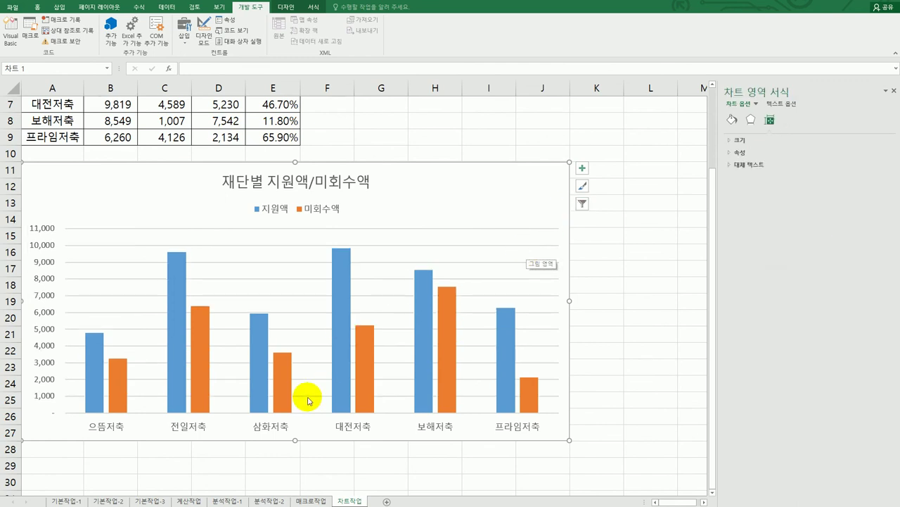
Add an exponential (지수) trendline to the 지원액 series of the chart.
{"action": "left_click", "coordinate": [174, 278]}
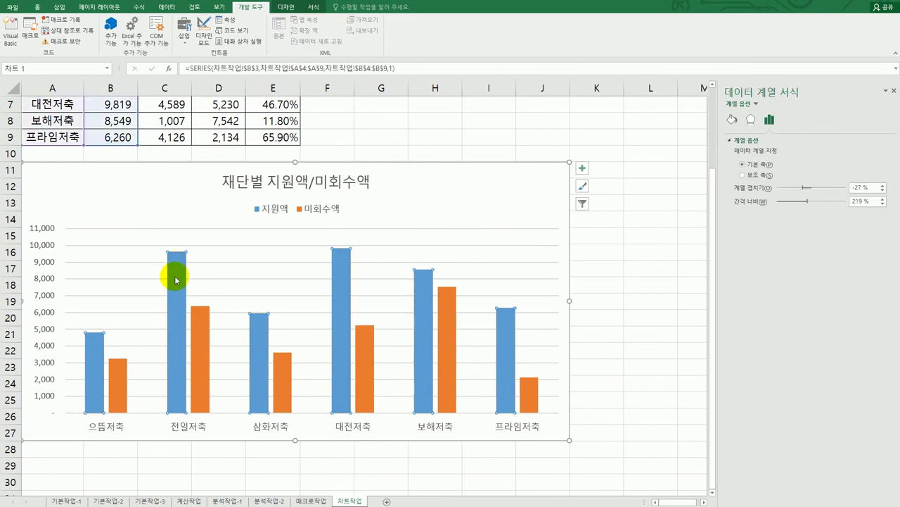
{"action": "right_click", "coordinate": [175, 275]}
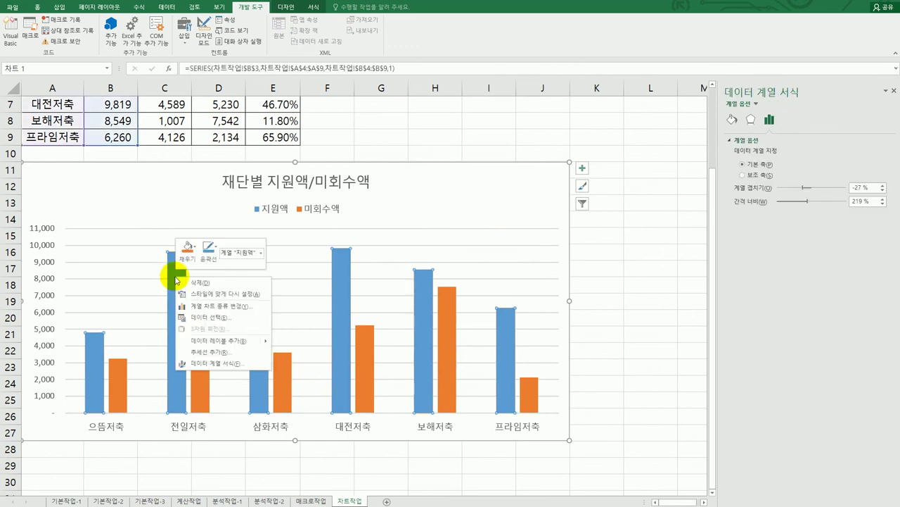
{"action": "left_click", "coordinate": [227, 351]}
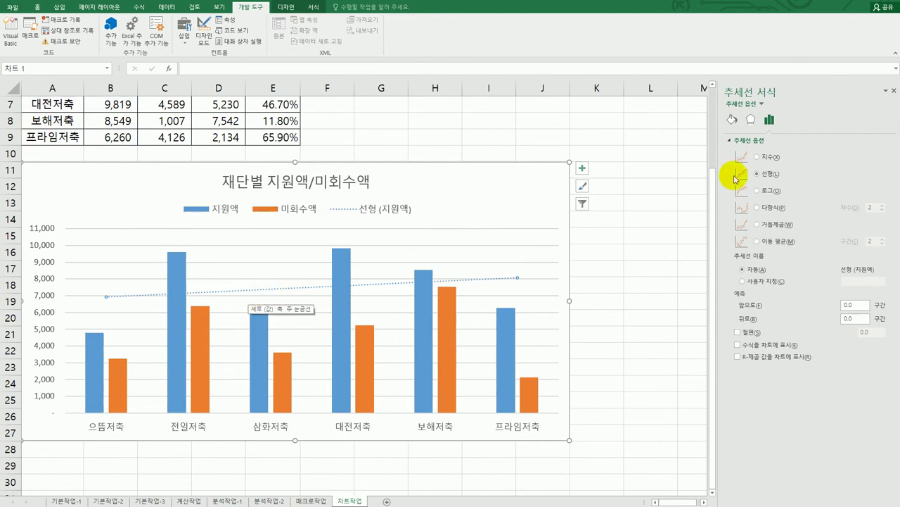
{"action": "left_click", "coordinate": [773, 162]}
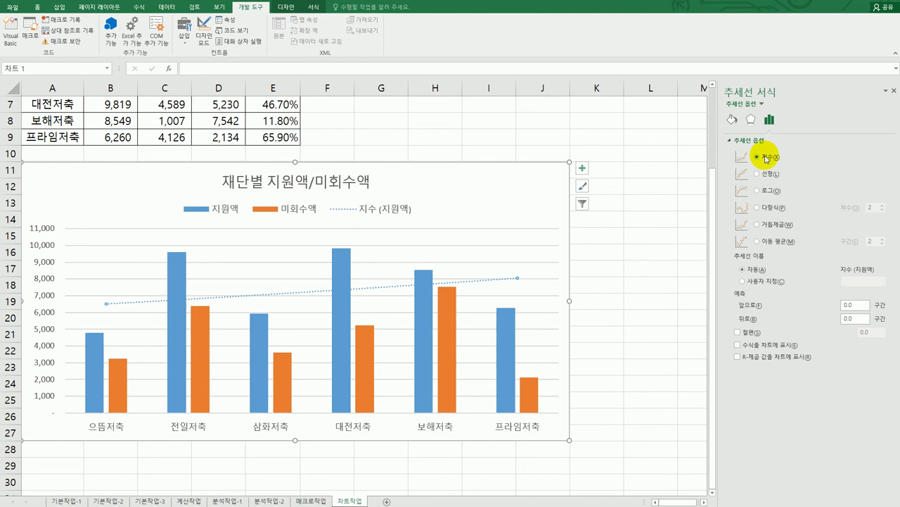
Show a data table without legend keys (범례 표지 없음) beneath the chart, and deselect the chart.
{"action": "left_click", "coordinate": [582, 171]}
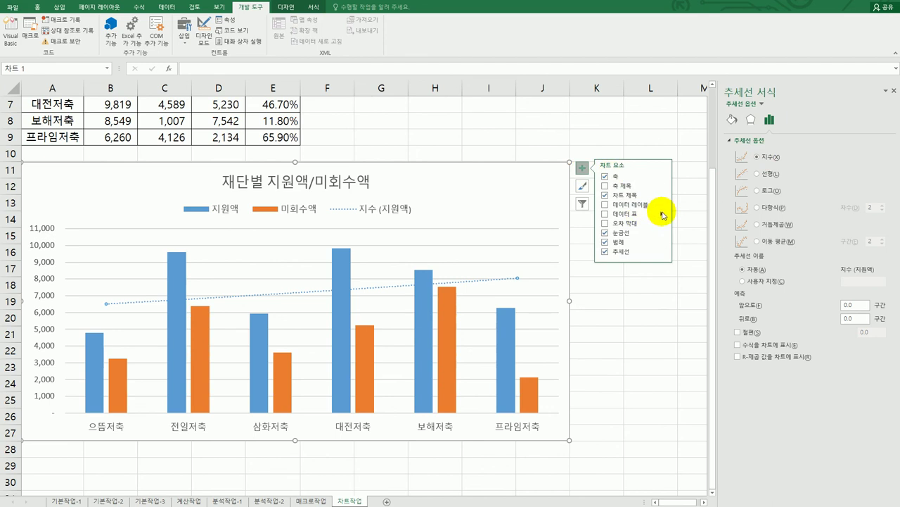
{"action": "mouse_move", "coordinate": [664, 215]}
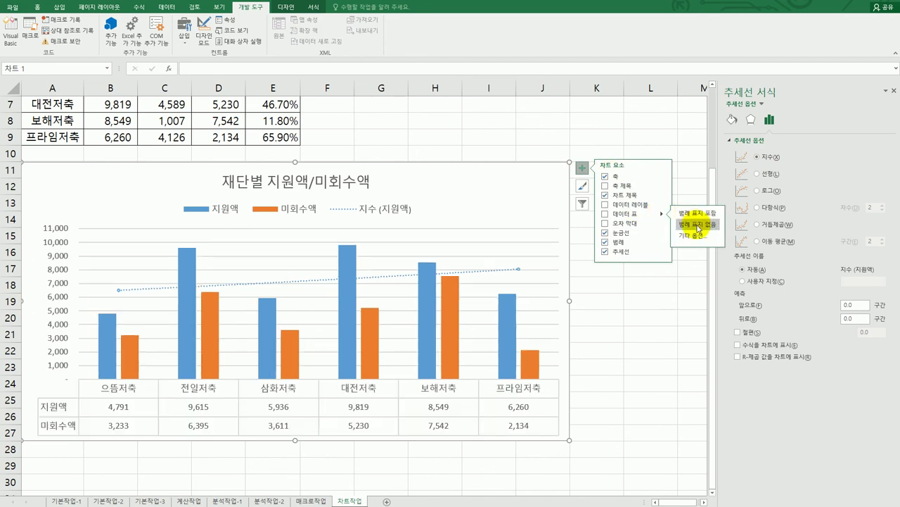
{"action": "left_click", "coordinate": [699, 226]}
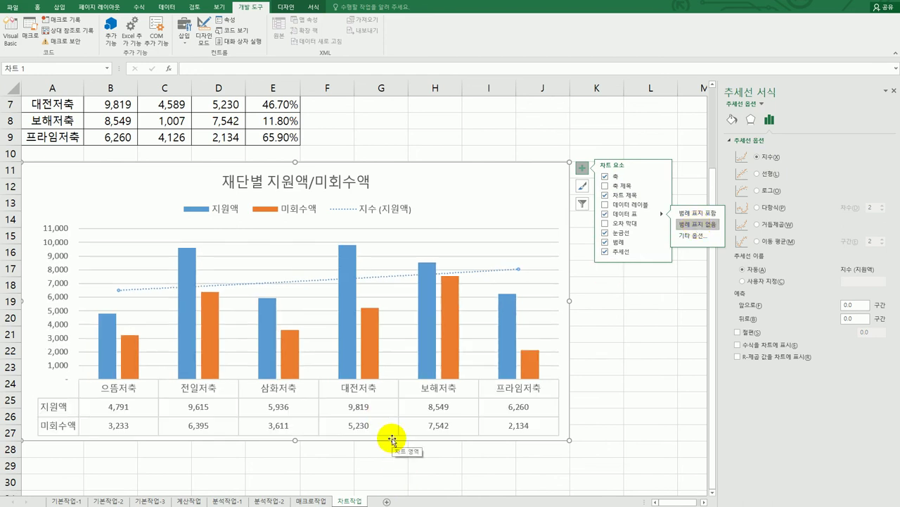
{"action": "left_click", "coordinate": [616, 429]}
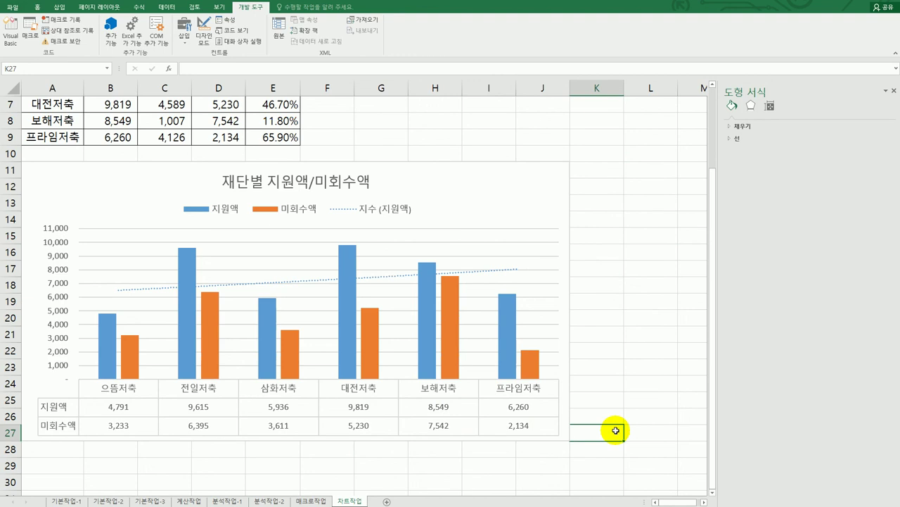
{"action": "left_click", "coordinate": [634, 450]}
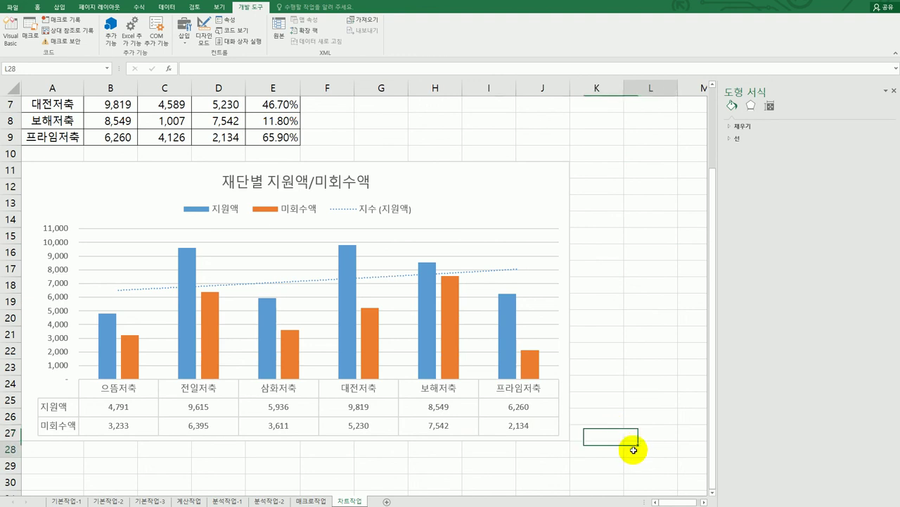